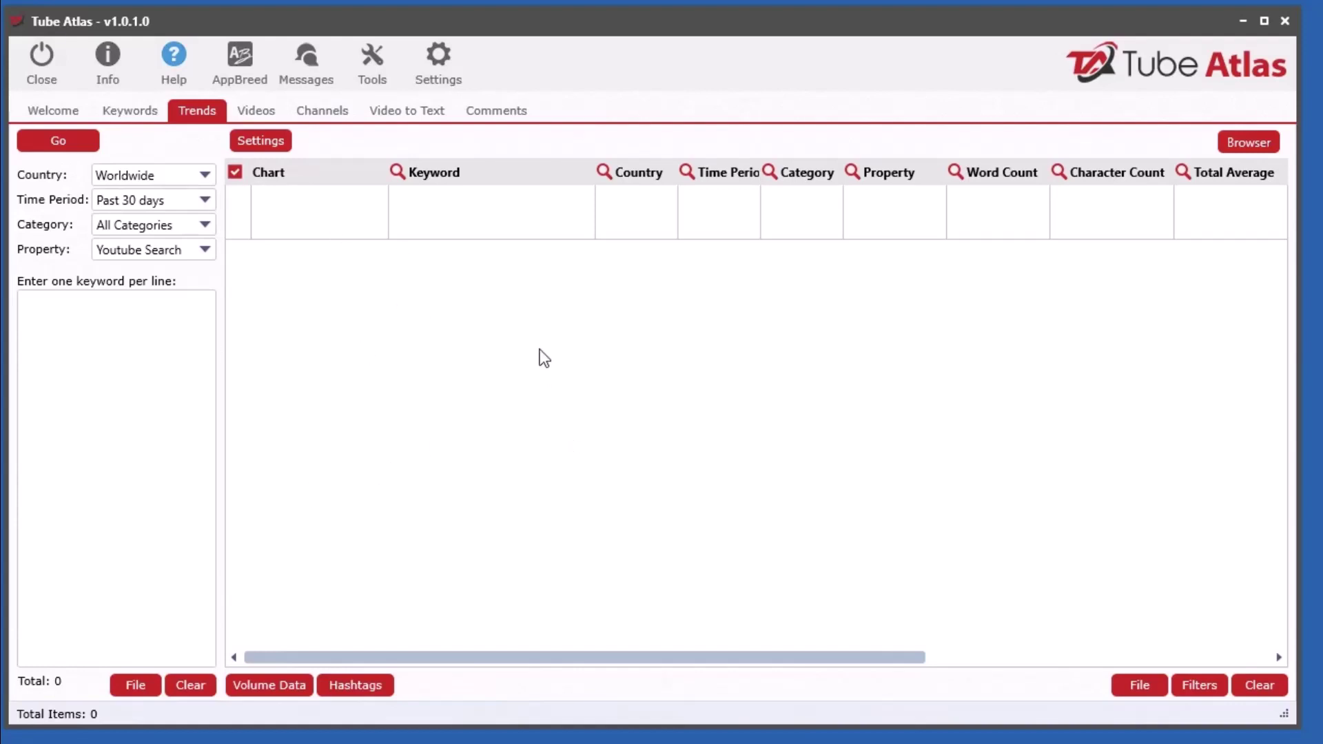
- Bring the Google Trends browser window to the front and move it to fill the screen
left_click(1248, 142)
left_click_drag(824, 186, 867, 31)
left_click(463, 67)
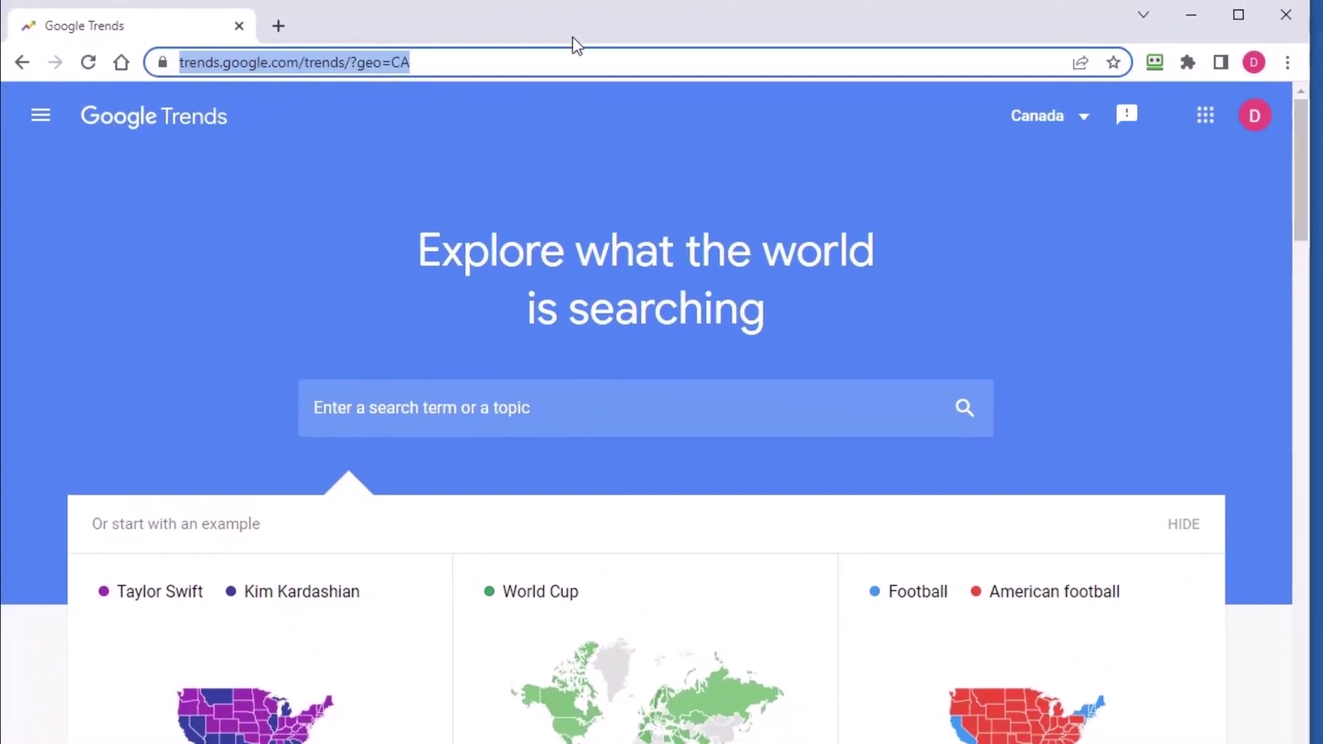
- Search Google Trends for 'diy' and view the Interest over time explanation
left_click(537, 412)
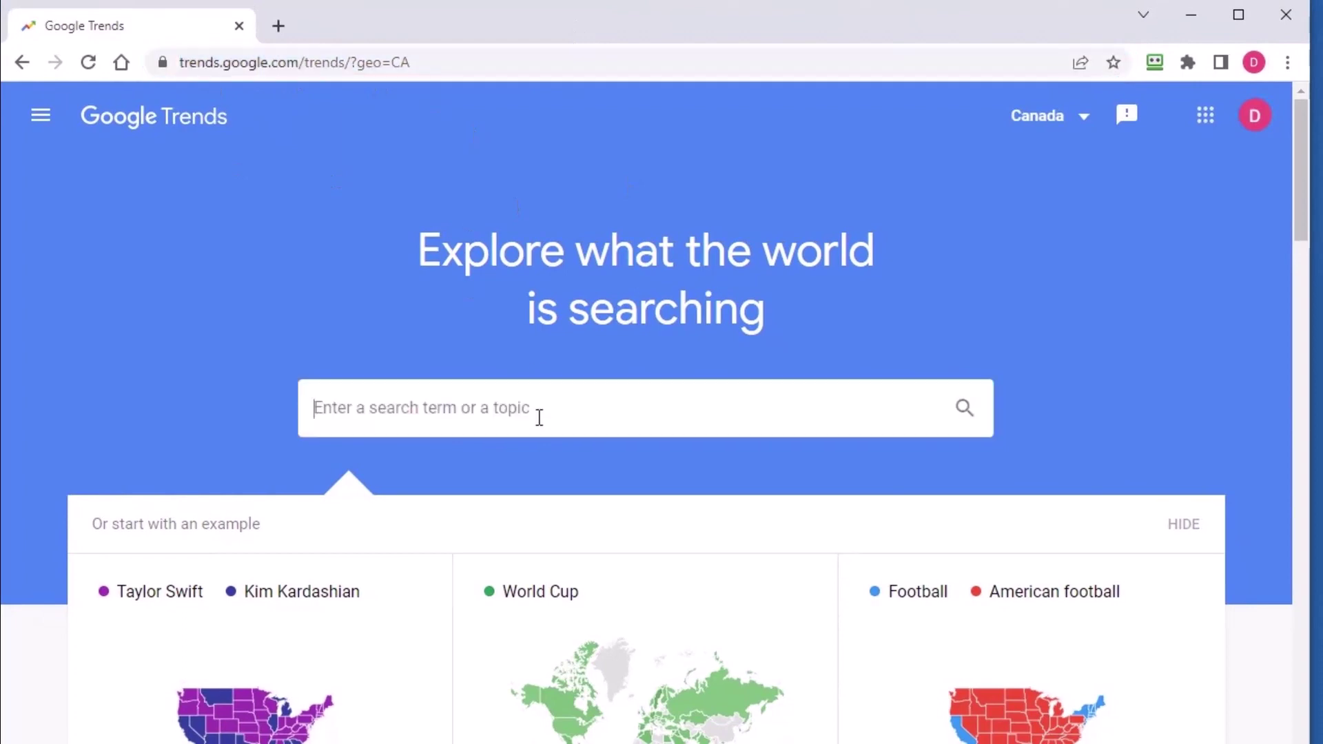
type("diy")
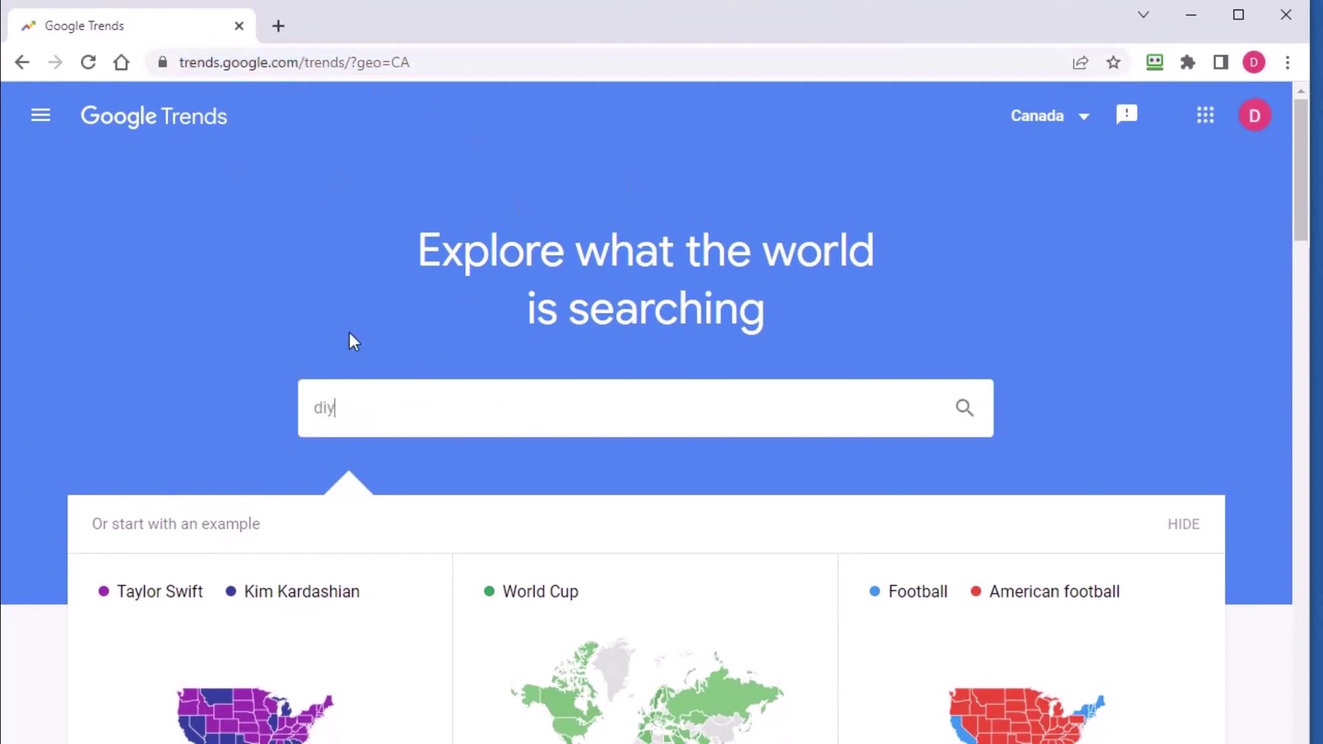
key("Return")
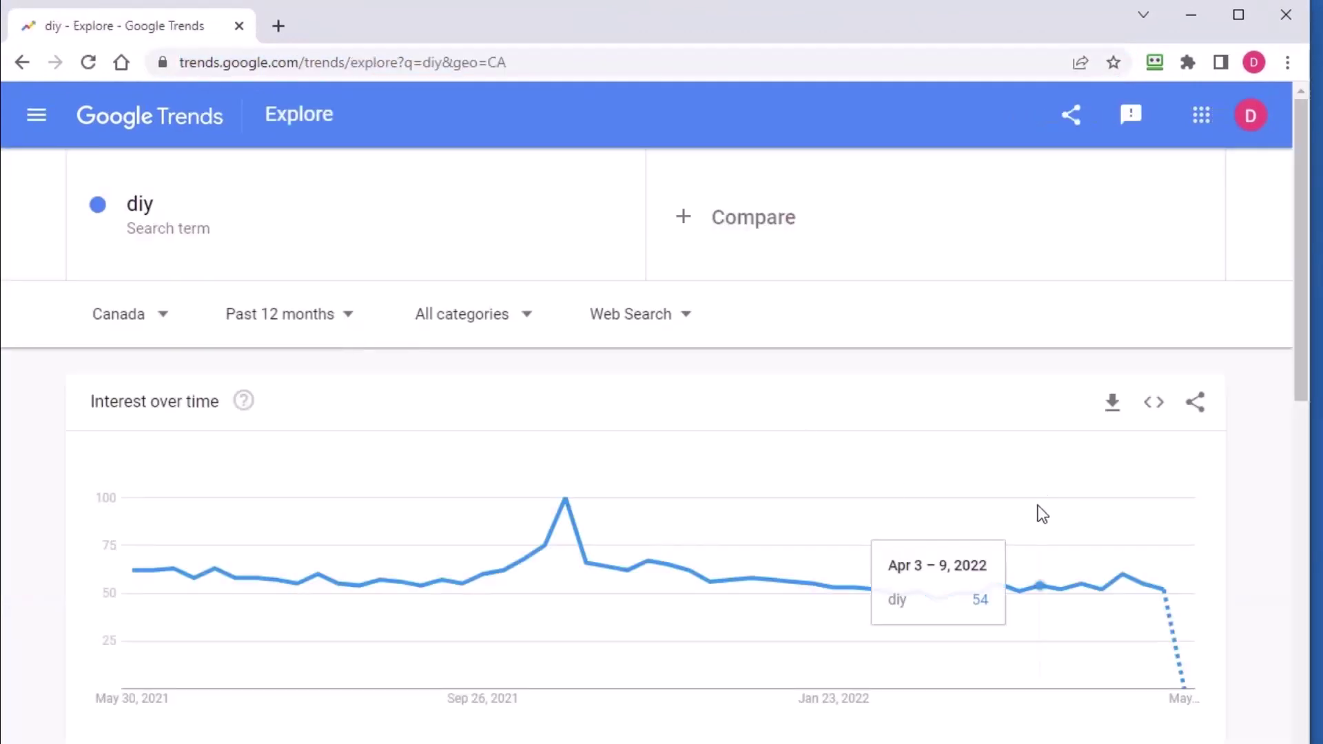
left_click(243, 401)
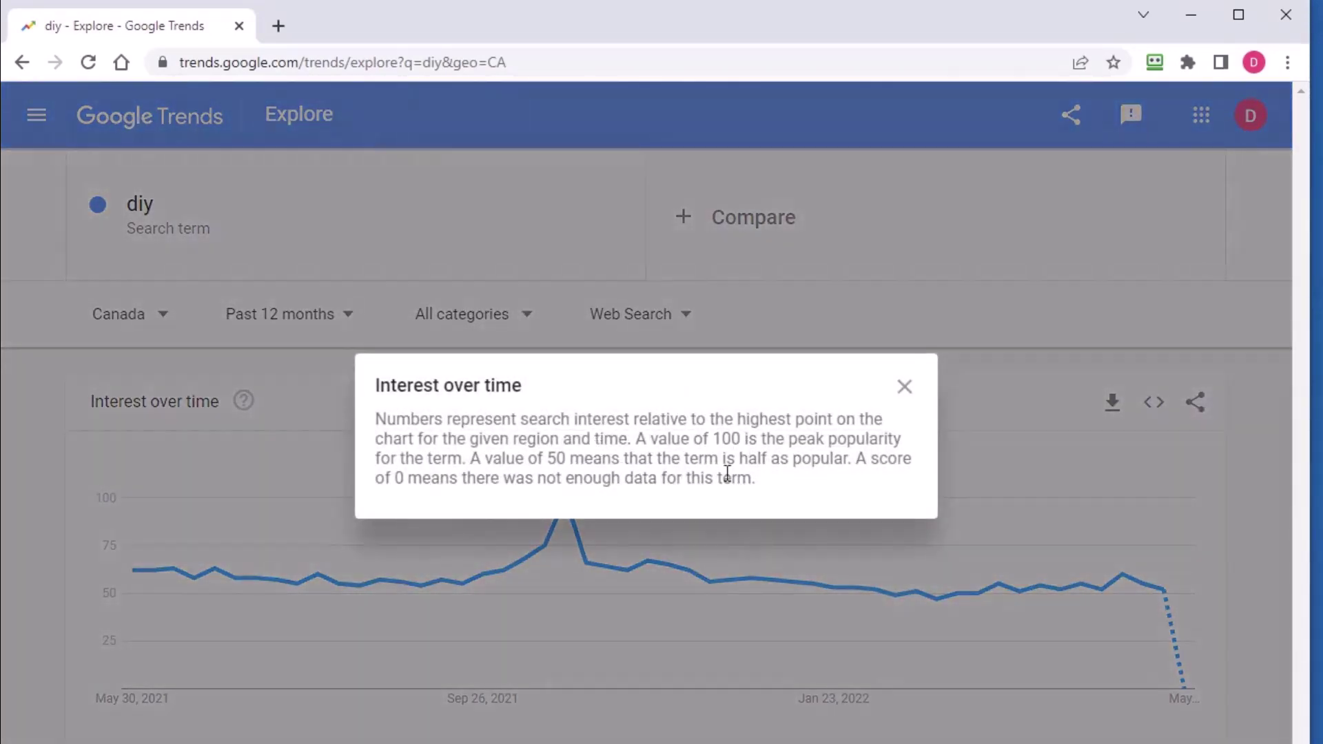
left_click(1016, 460)
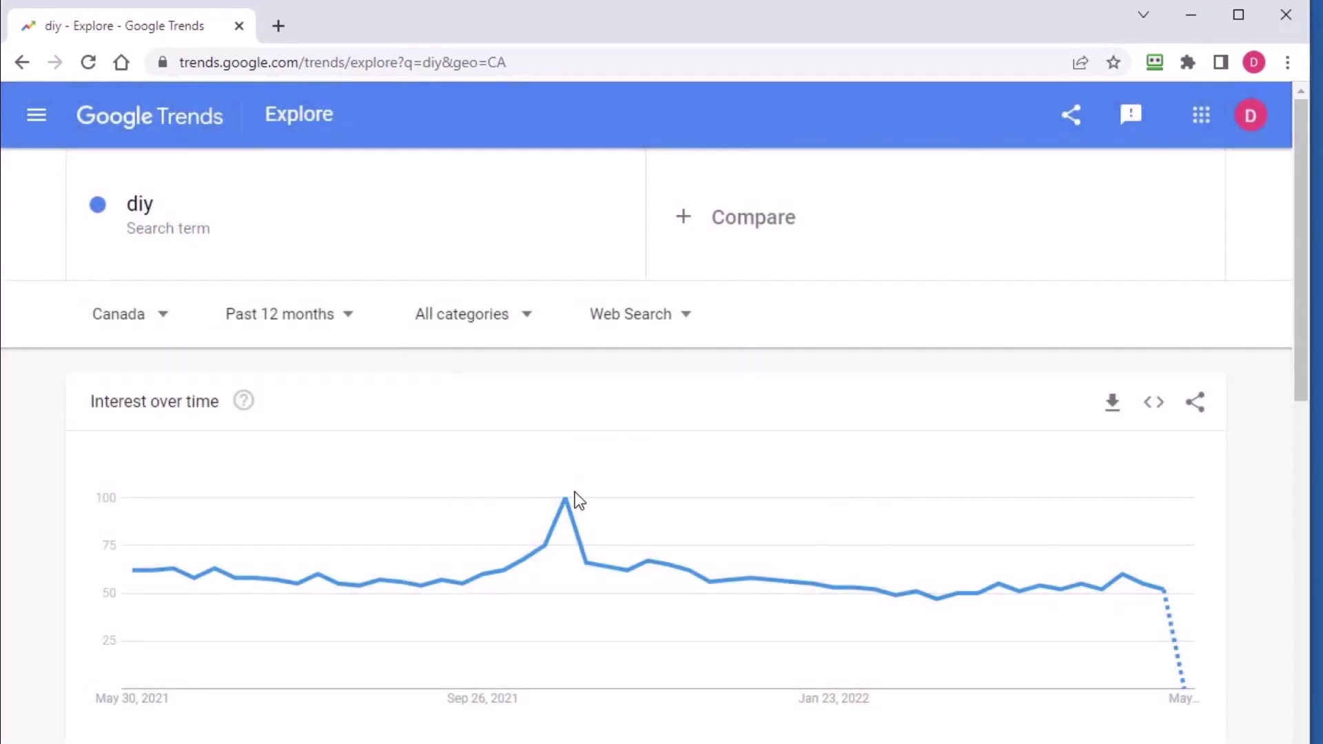
- Scroll the empty Trends results table right to Trend Slope and Trending Spike, then back
mouse_move(570, 506)
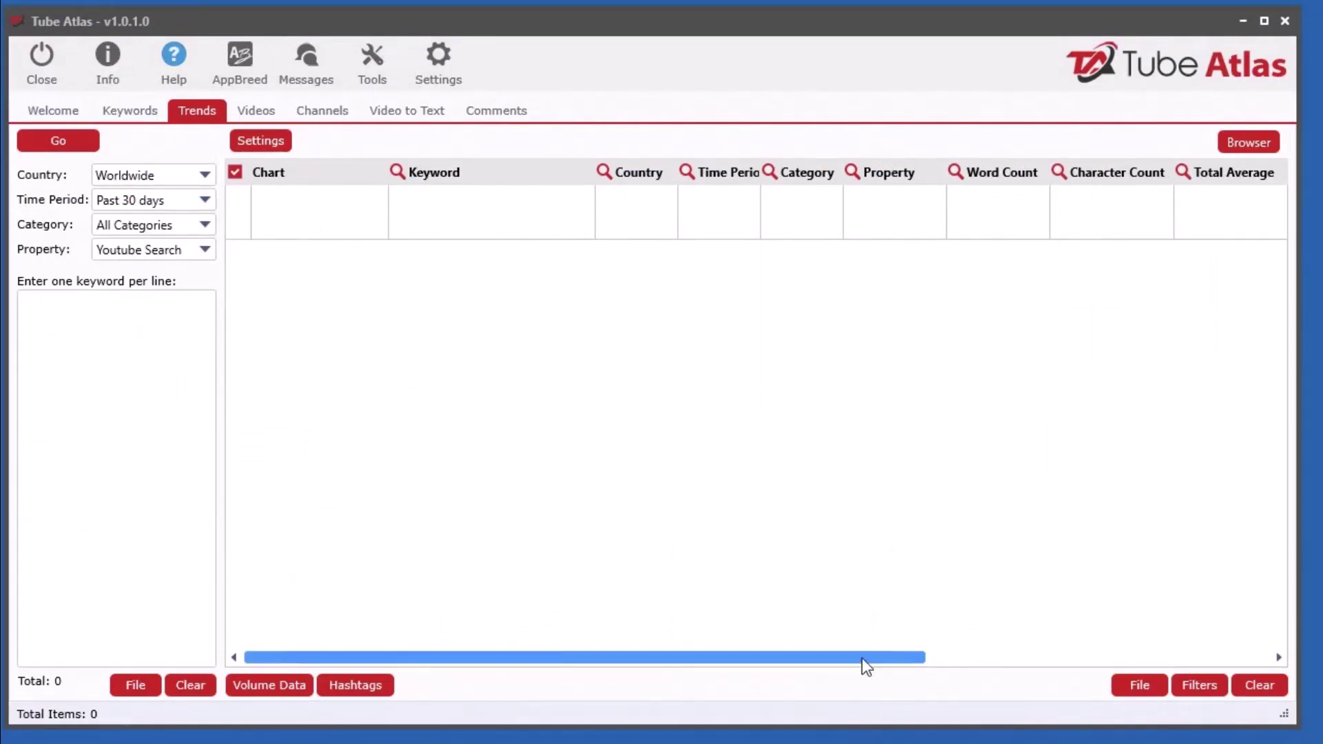
left_click_drag(866, 659, 1189, 658)
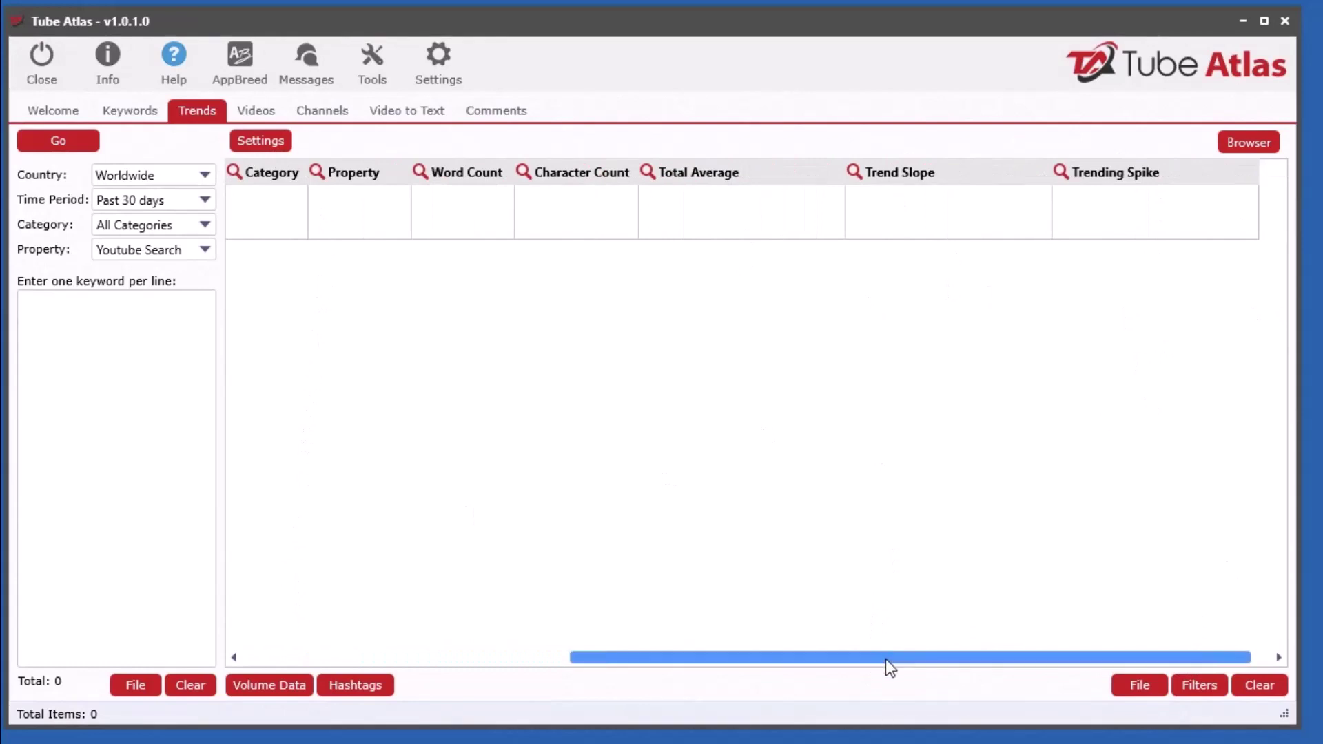
left_click_drag(886, 659, 423, 656)
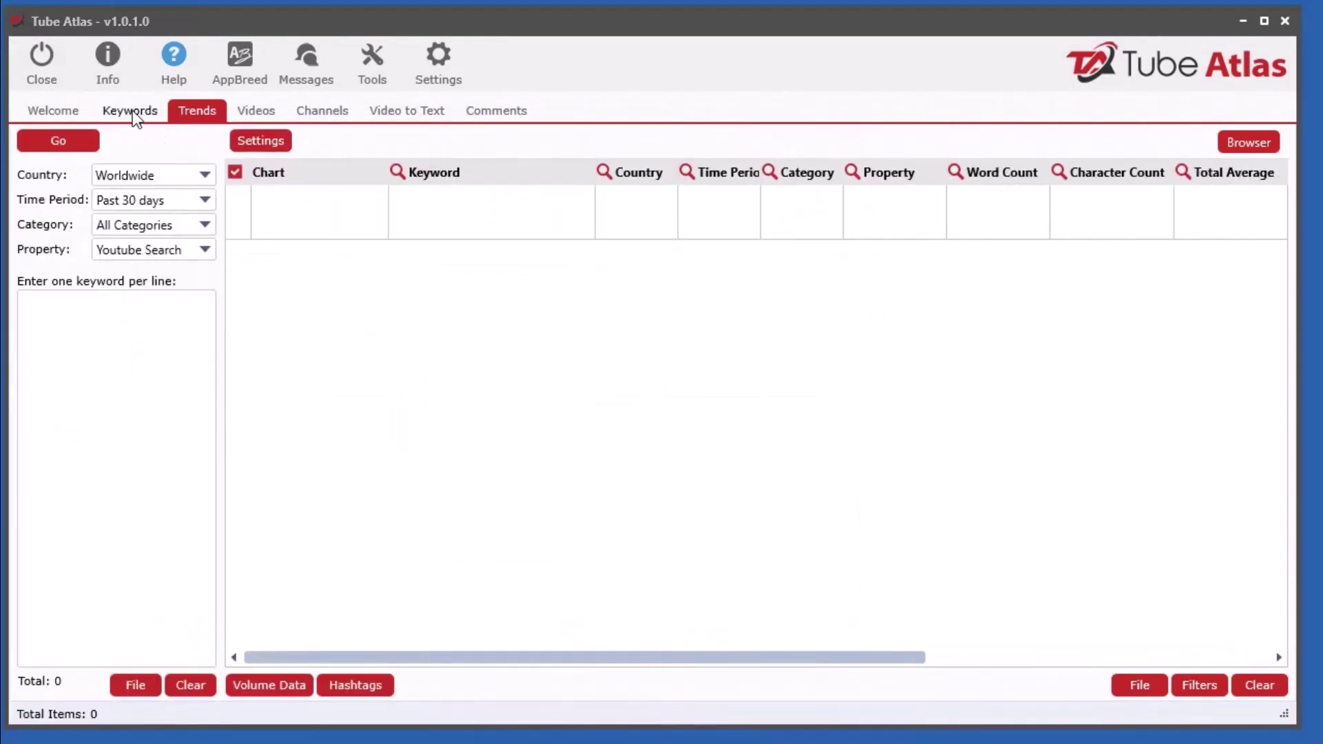
- Sort the diy Keywords results by Rank and send the top eight rows to Trends
left_click(132, 110)
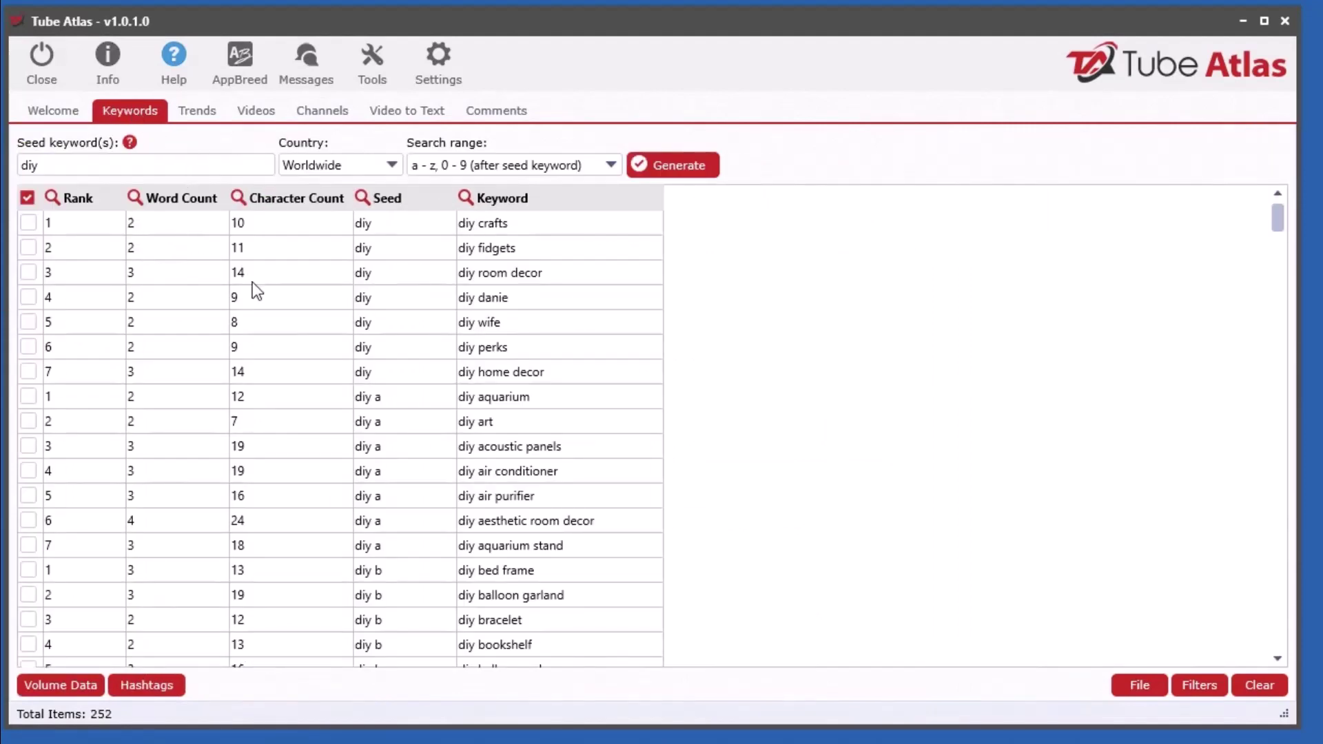
left_click(28, 204)
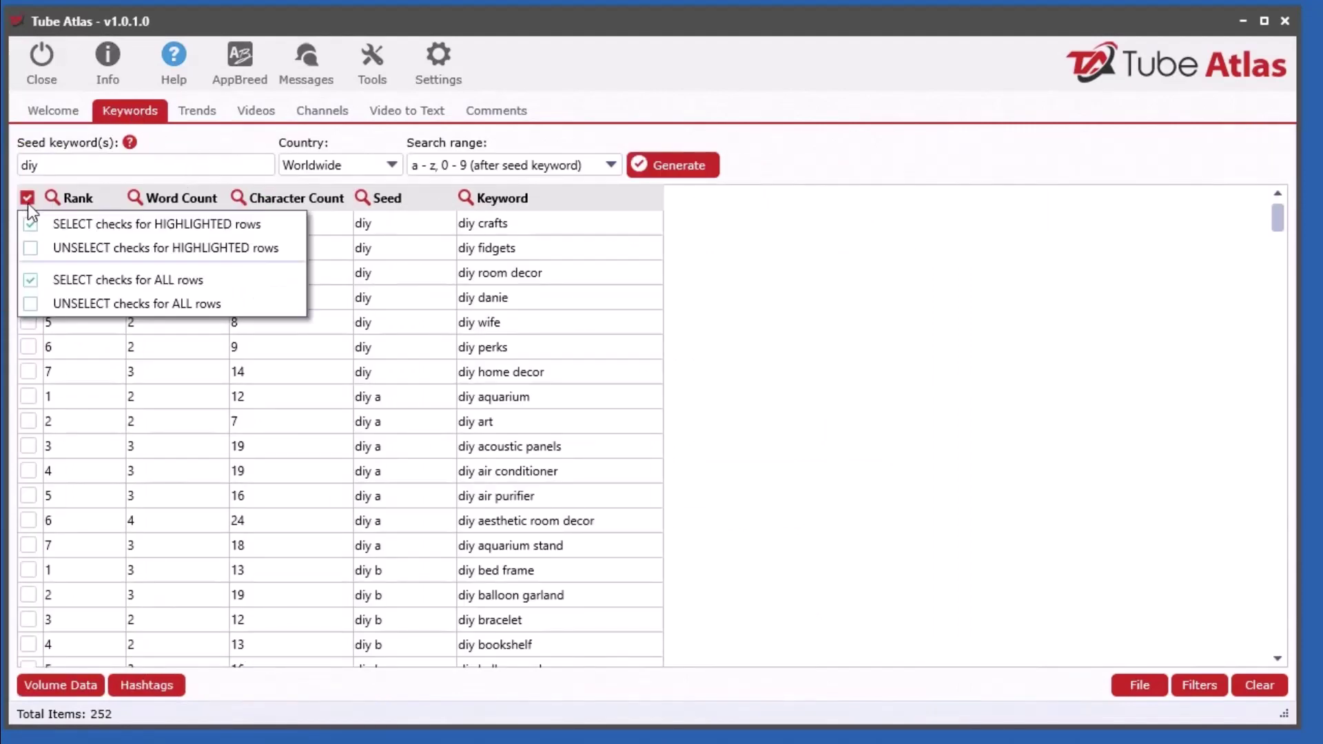
left_click(567, 349)
left_click(89, 198)
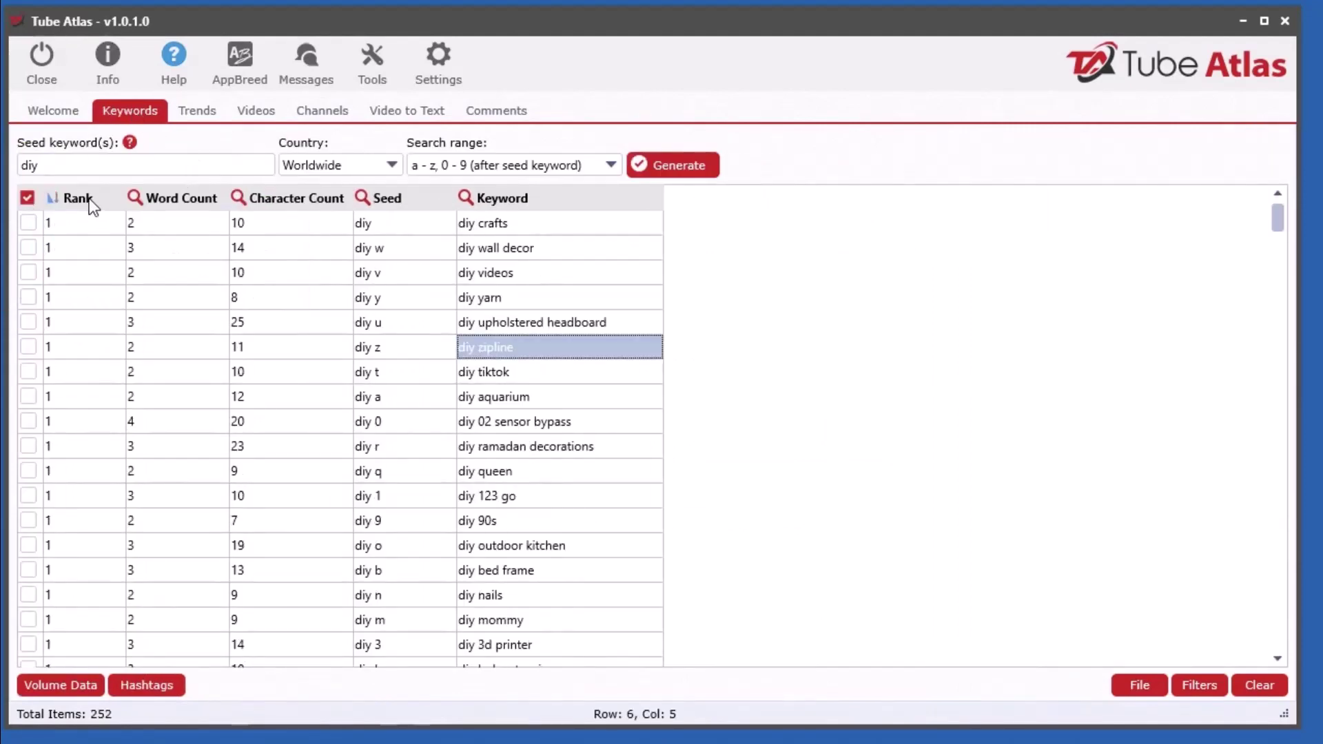
left_click_drag(27, 222, 29, 398)
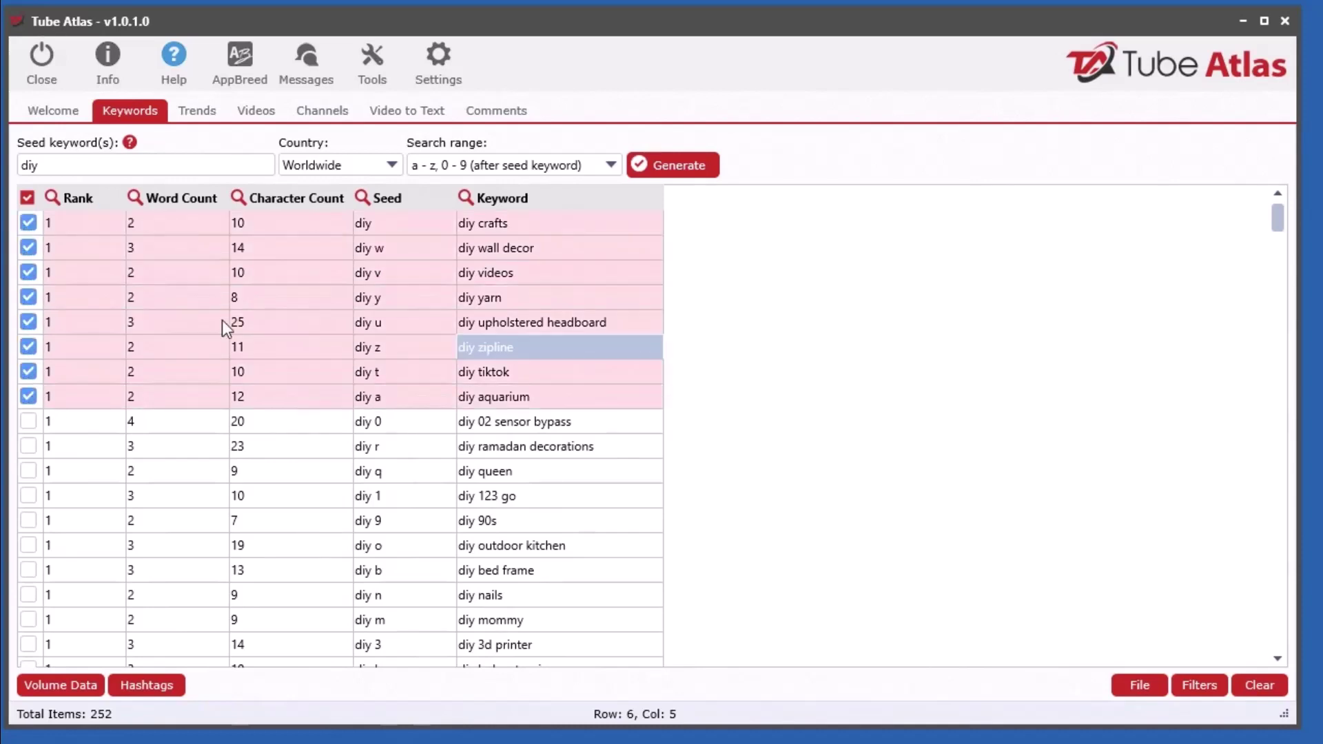
right_click(246, 262)
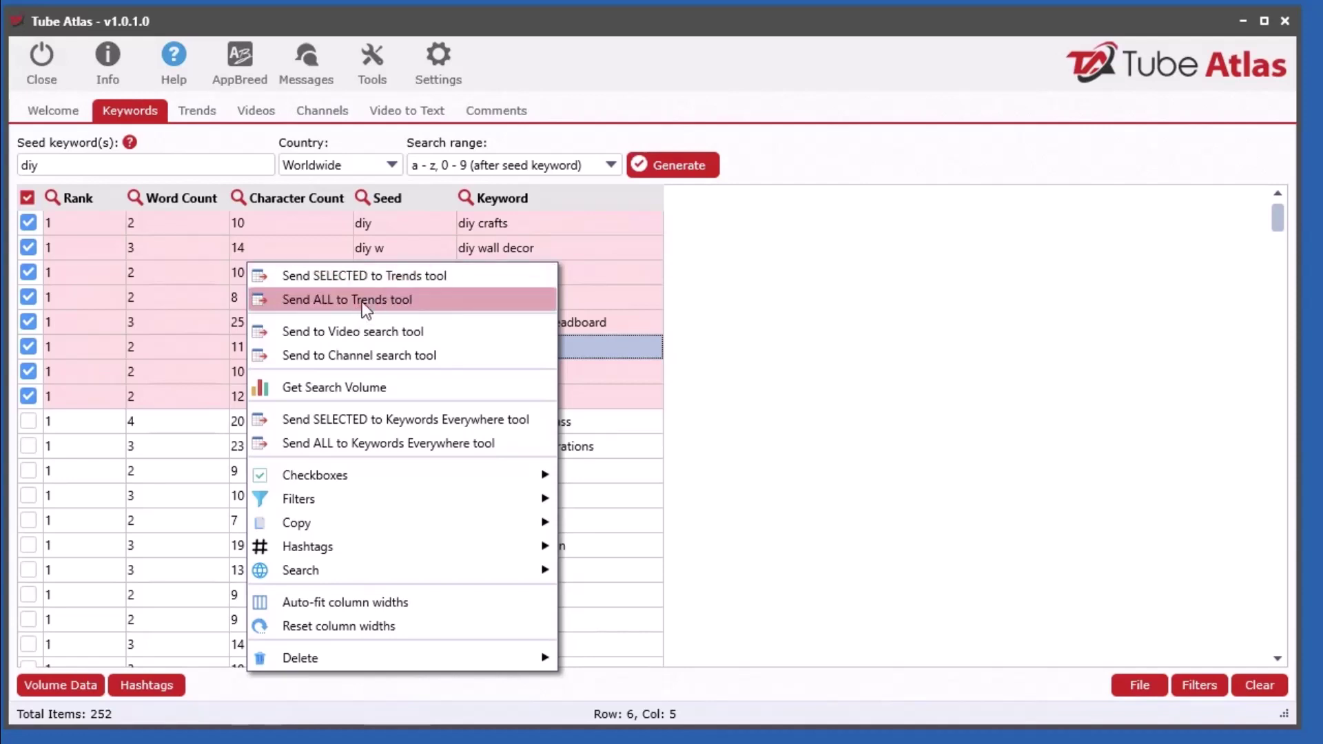
left_click(353, 275)
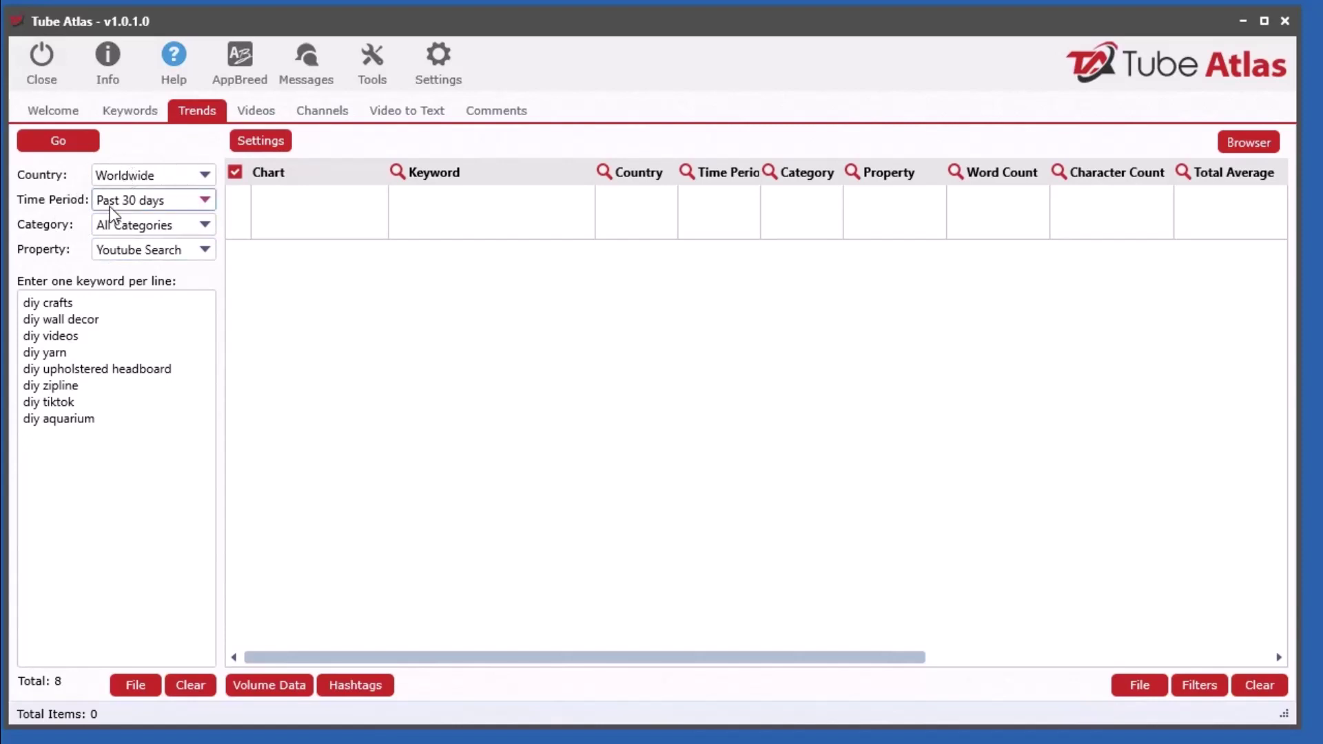
left_click(139, 202)
left_click(57, 204)
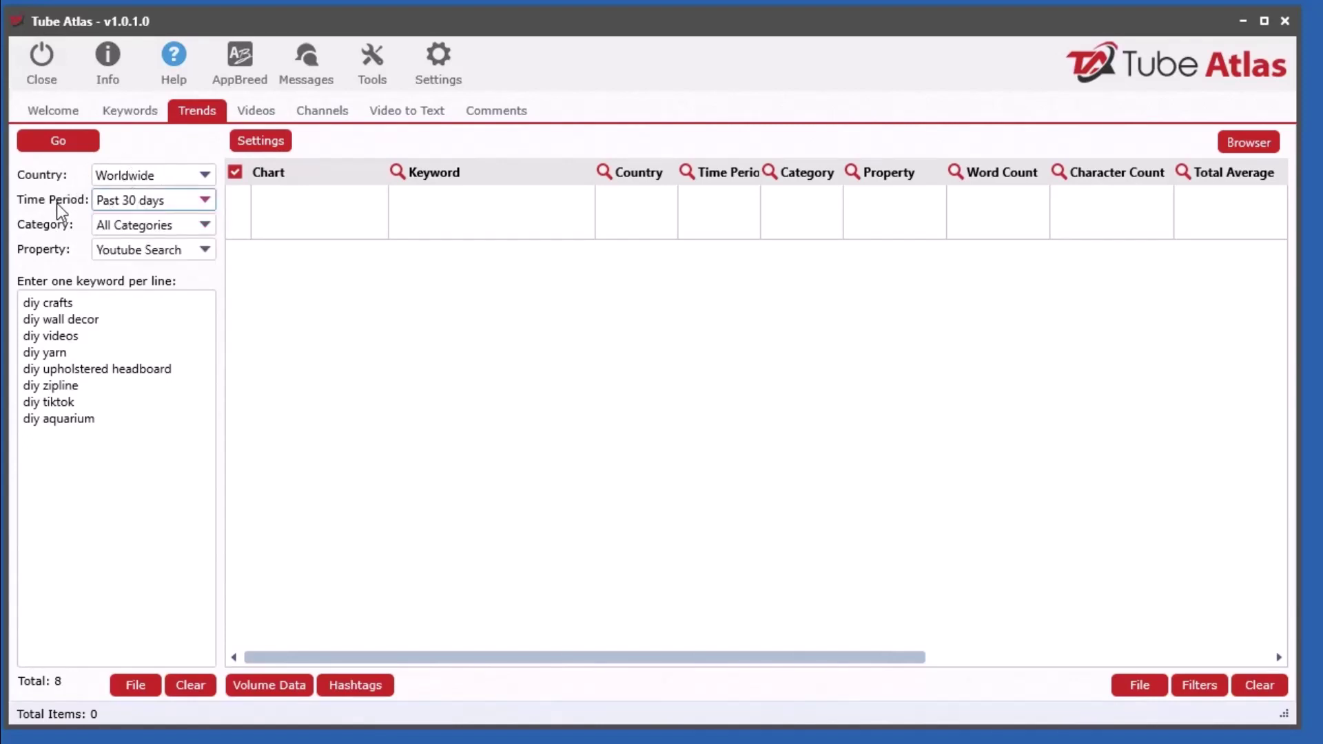
left_click(157, 227)
left_click(52, 262)
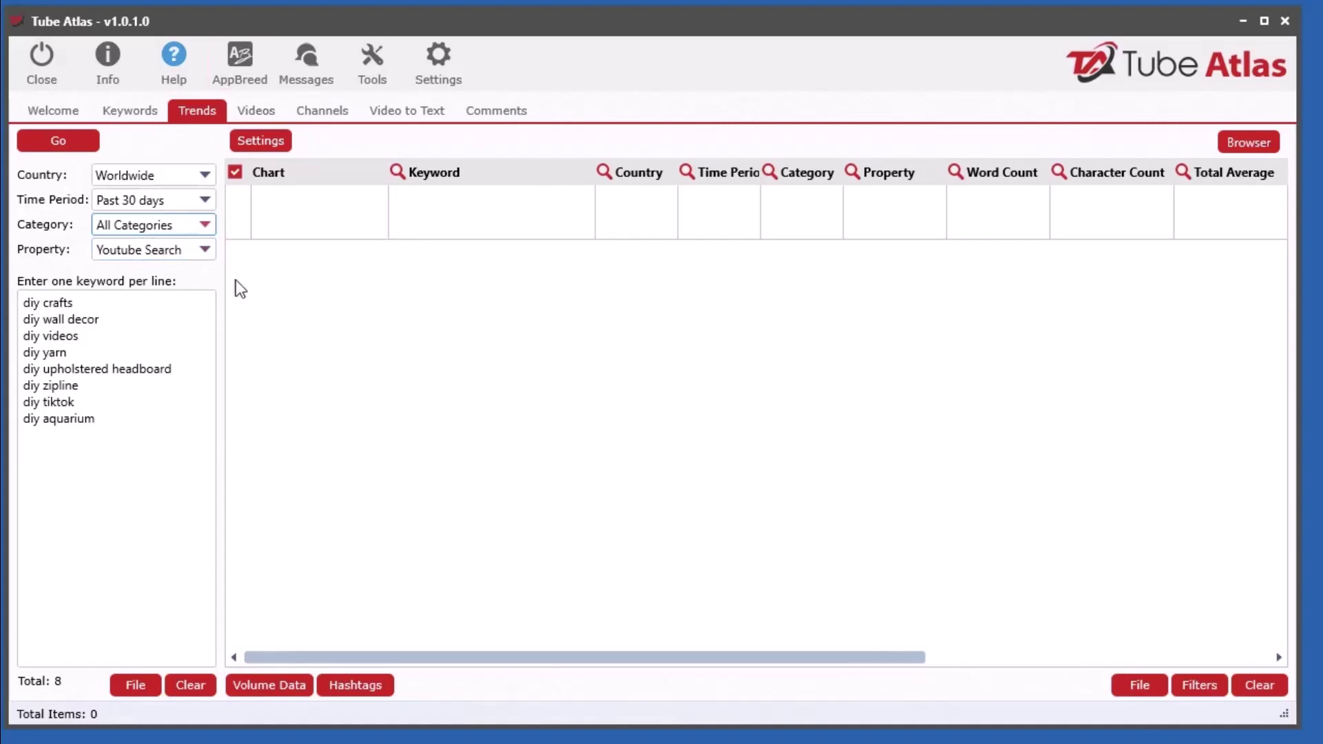
left_click(158, 255)
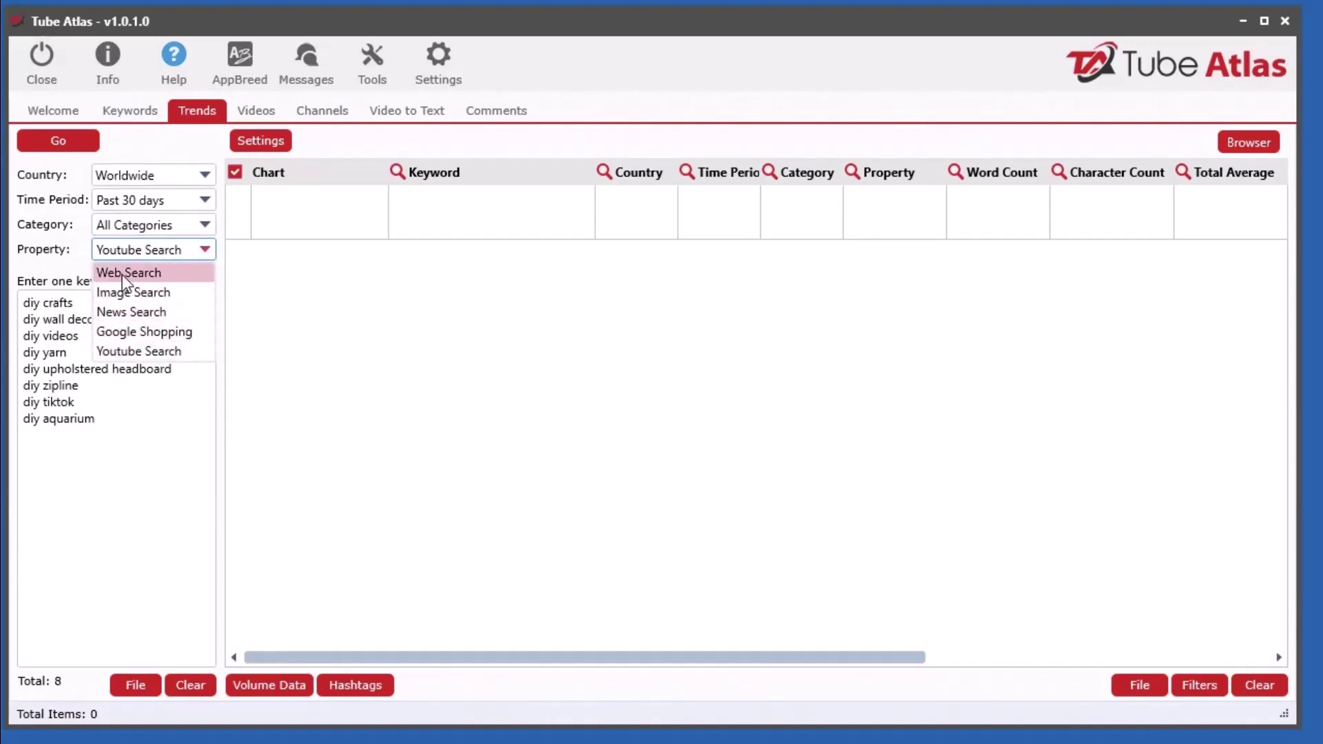
left_click(60, 249)
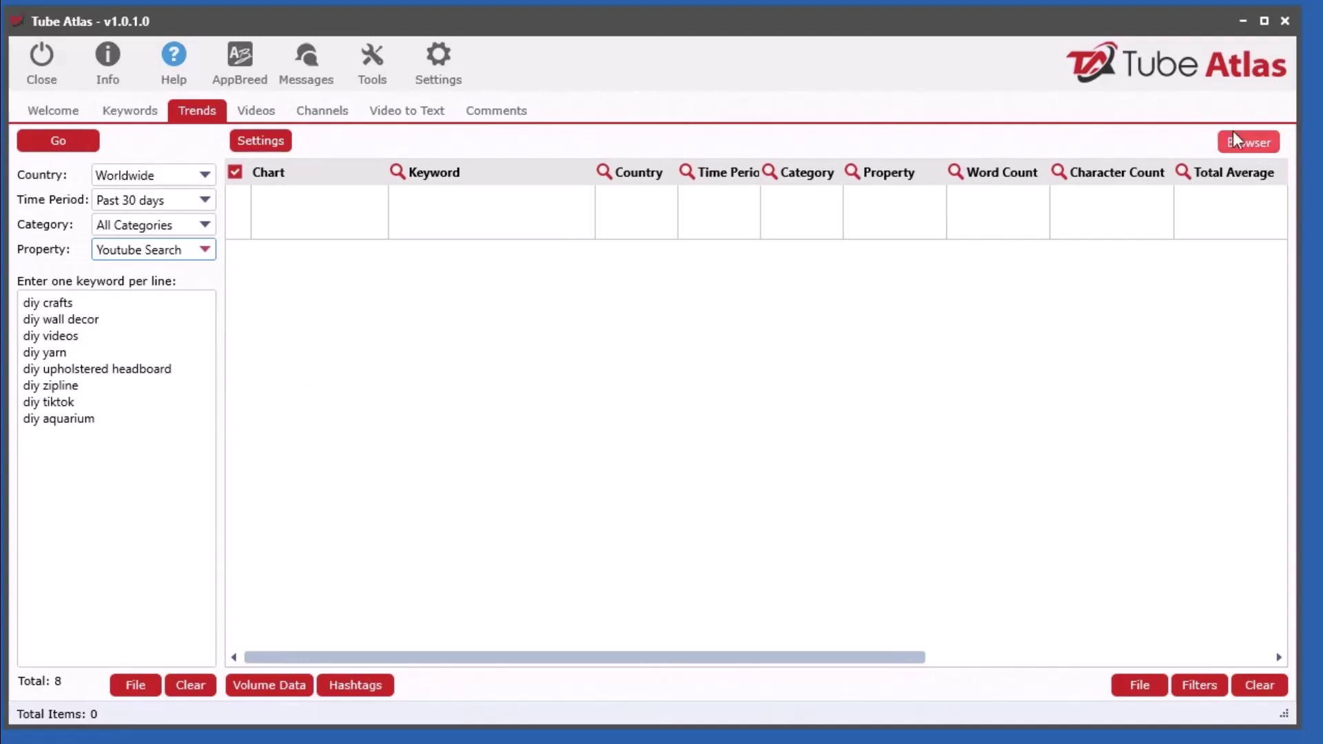
- Run the 30-day Trends lookup for the eight keywords with the Data Extraction Browser beside Tube Atlas
left_click(1248, 142)
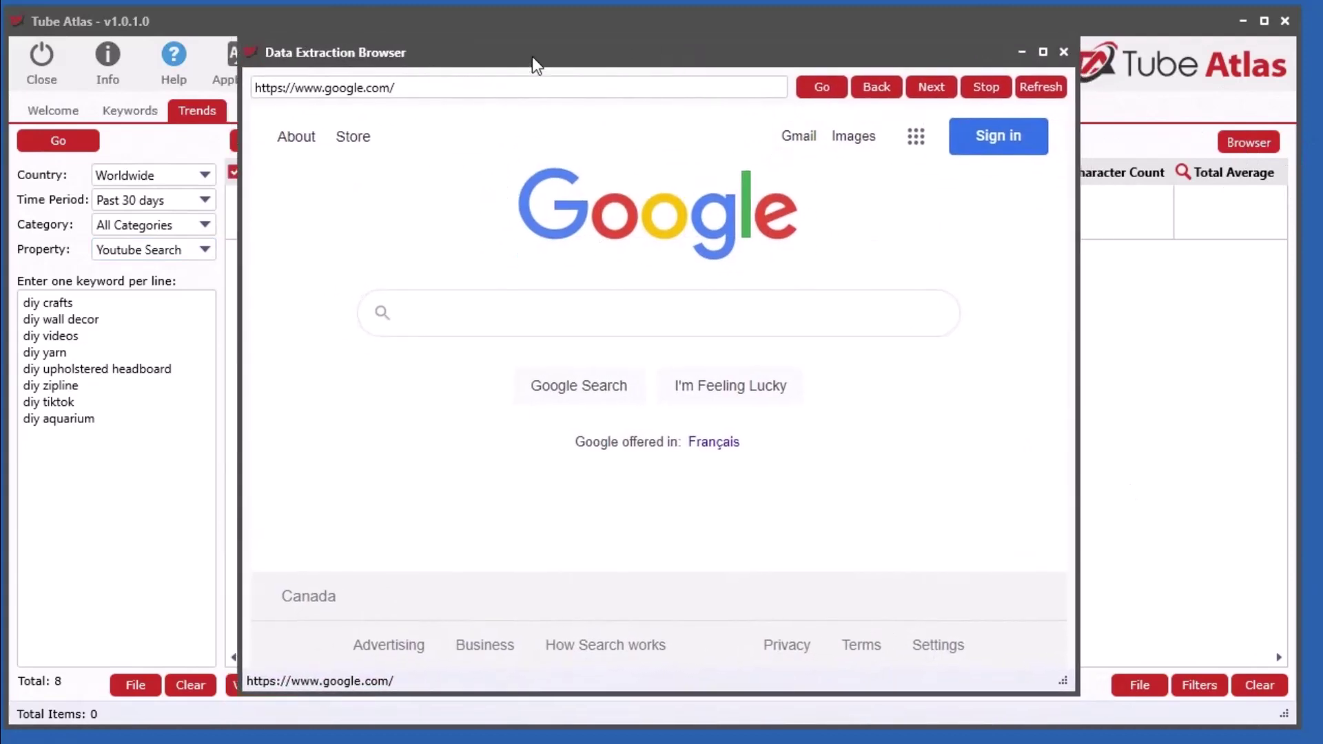
left_click_drag(532, 56, 1320, 49)
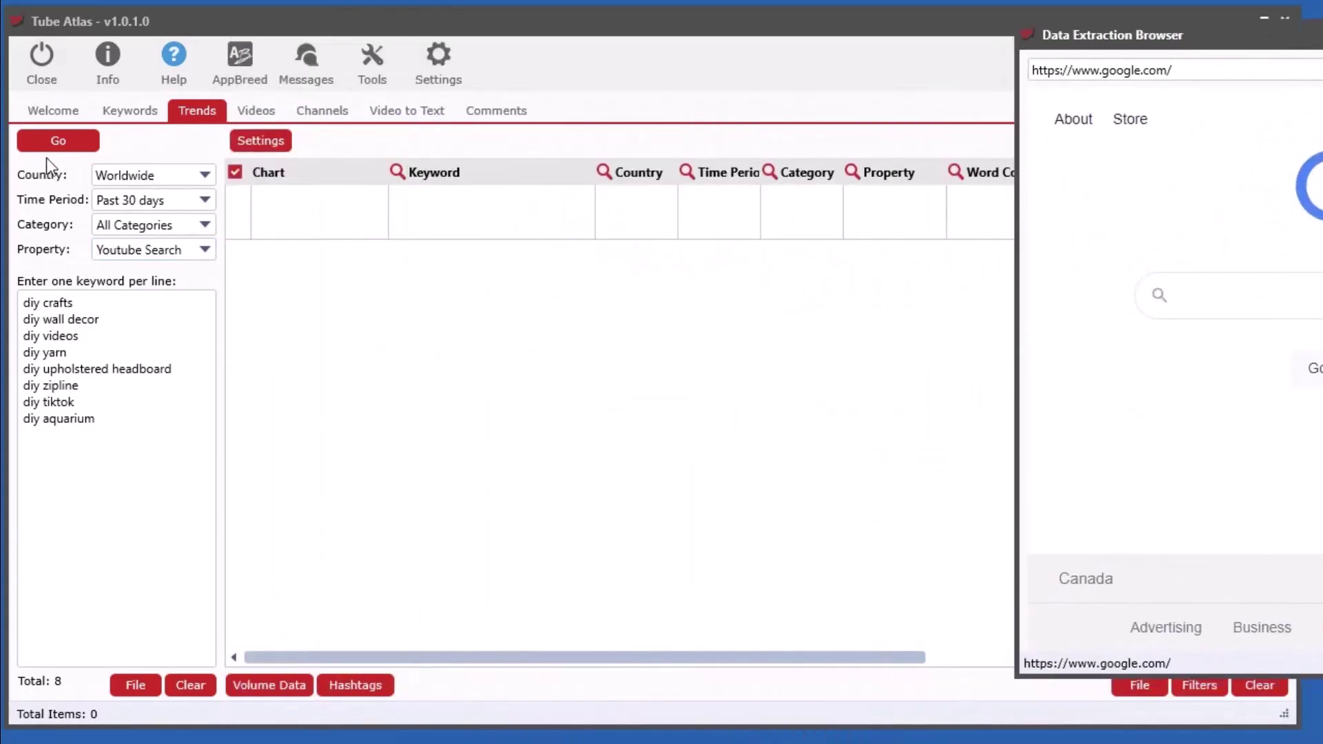
left_click(55, 141)
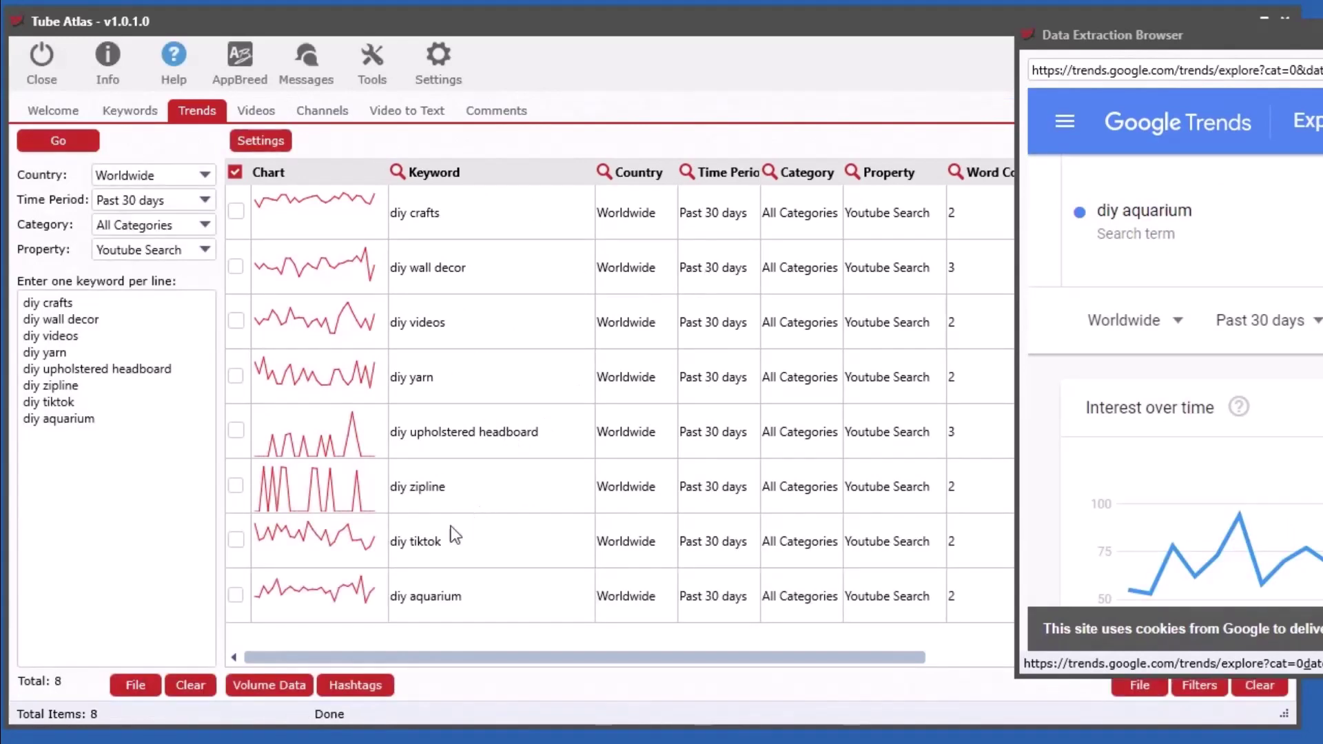
left_click_drag(1241, 34, 730, 86)
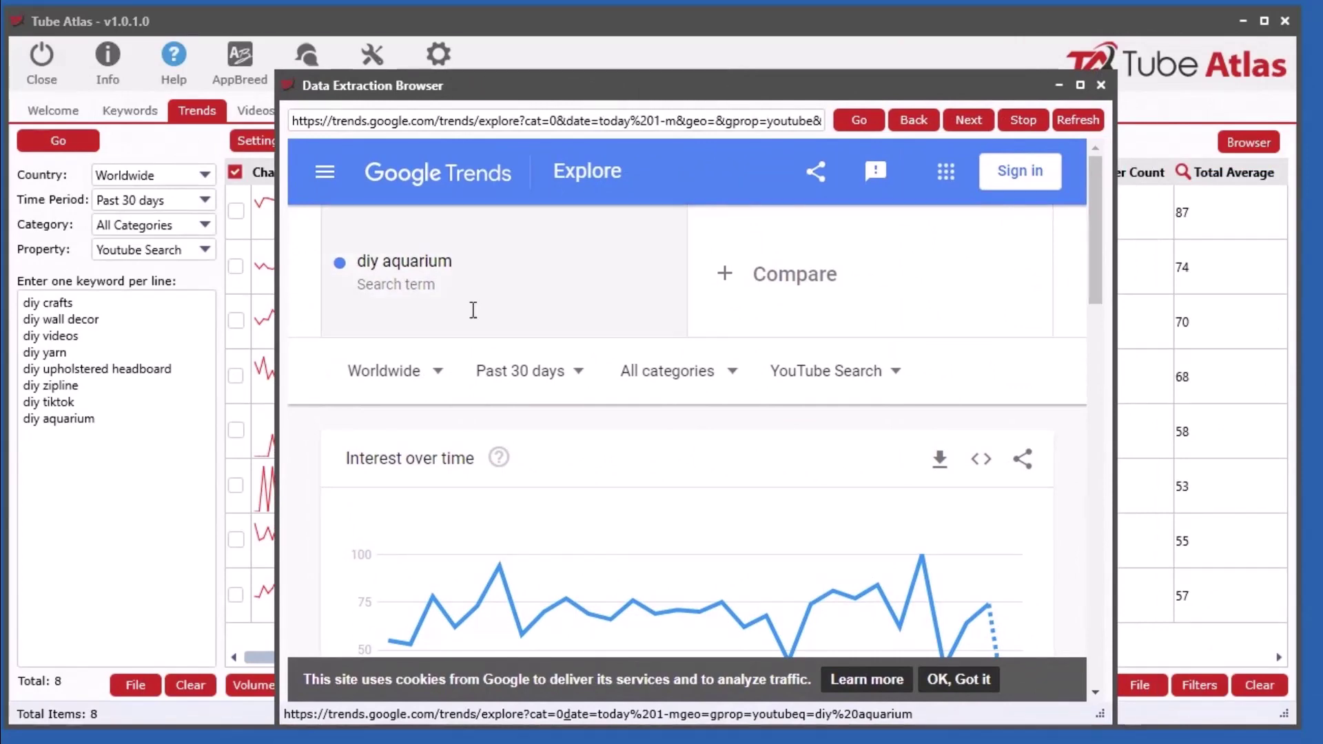
left_click_drag(717, 86, 640, 38)
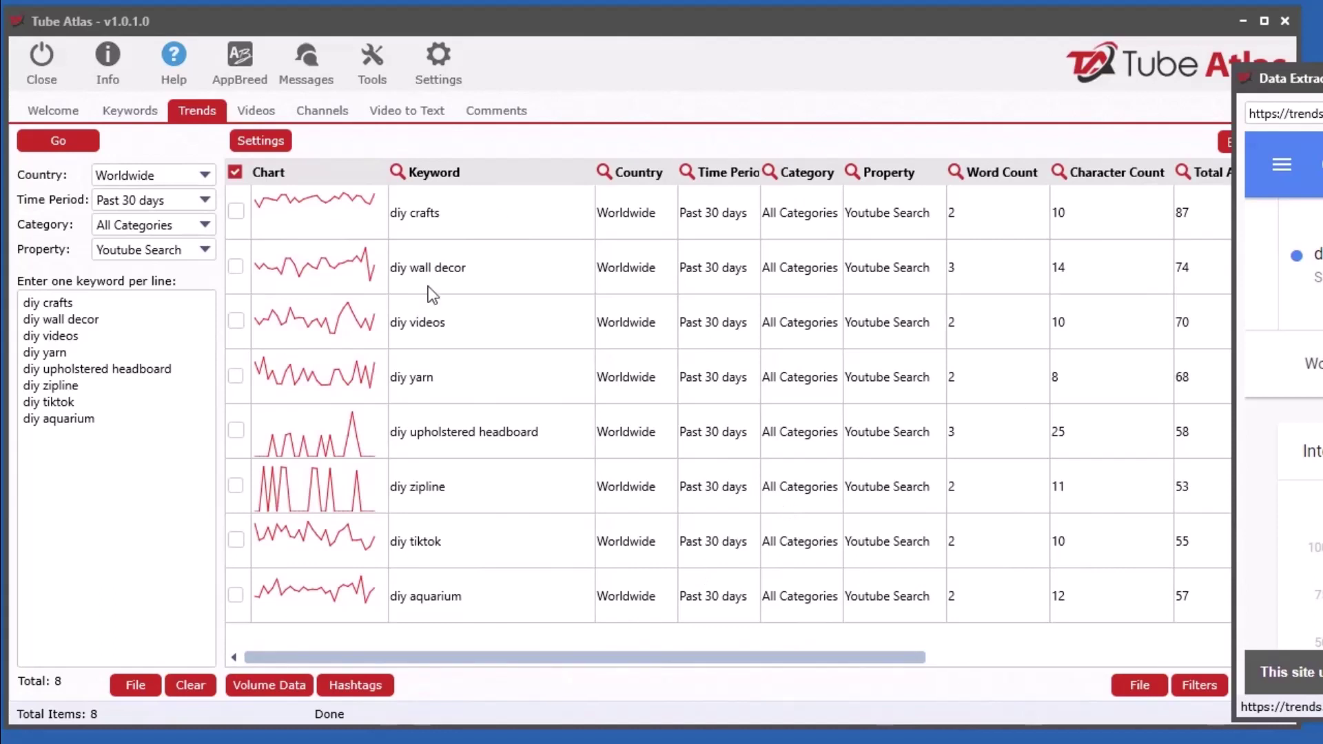
- Review the Trends Tool Settings pause values and cancel without changes
left_click(265, 143)
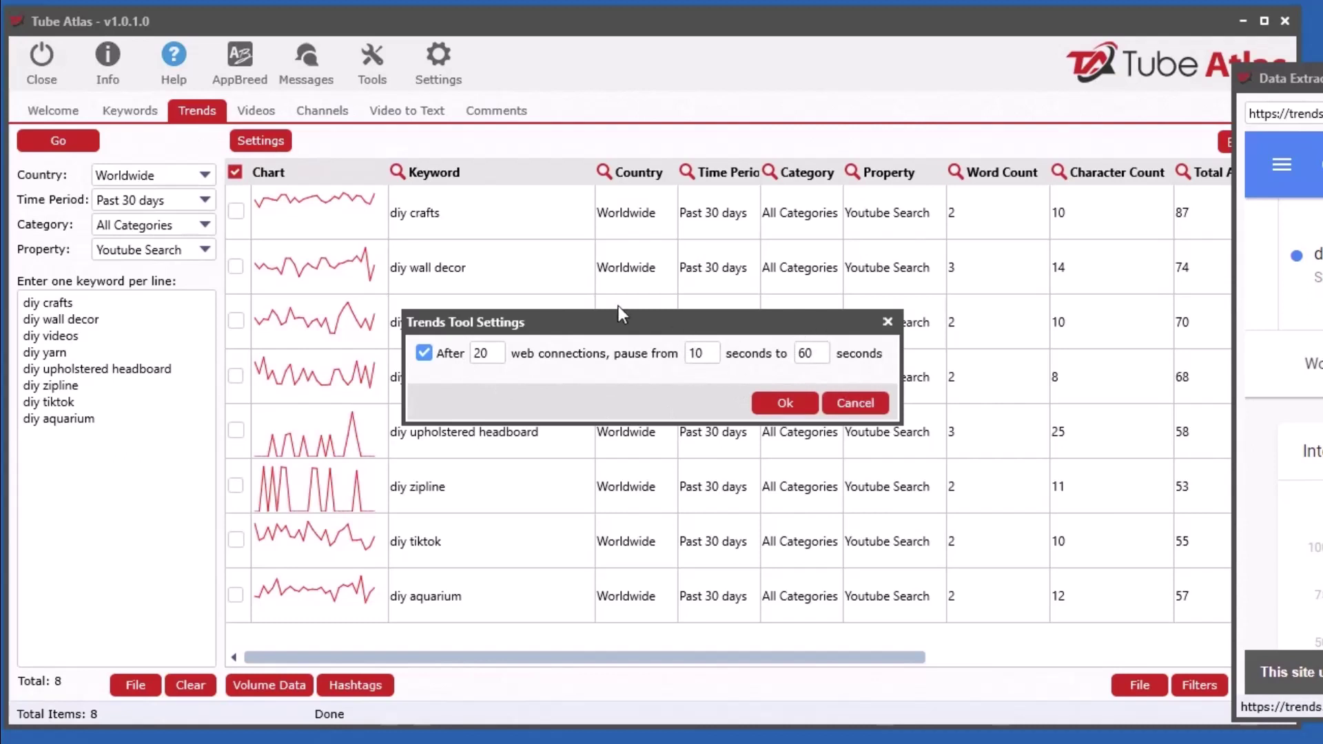
left_click(882, 405)
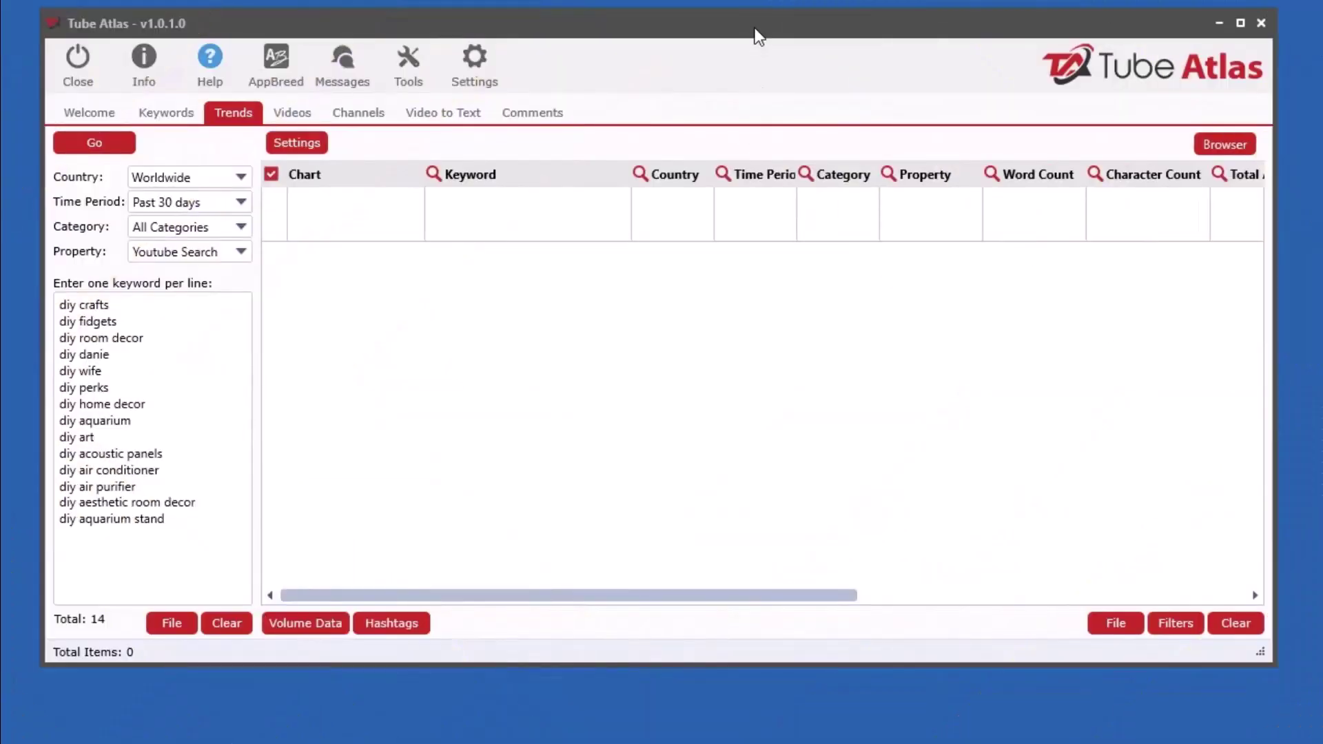
- Start the Trends fetch for the fourteen keywords, stop it partway, then restart it
left_click_drag(754, 33, 749, 34)
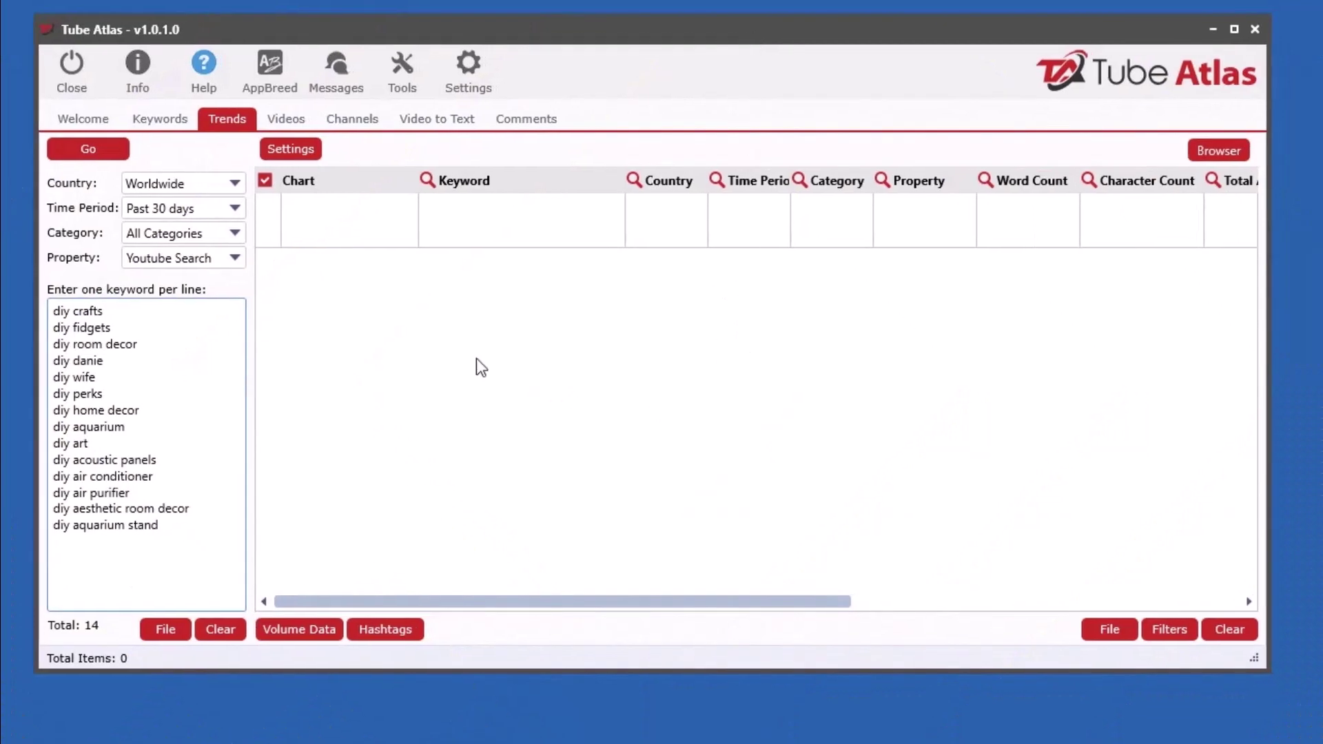
left_click(117, 157)
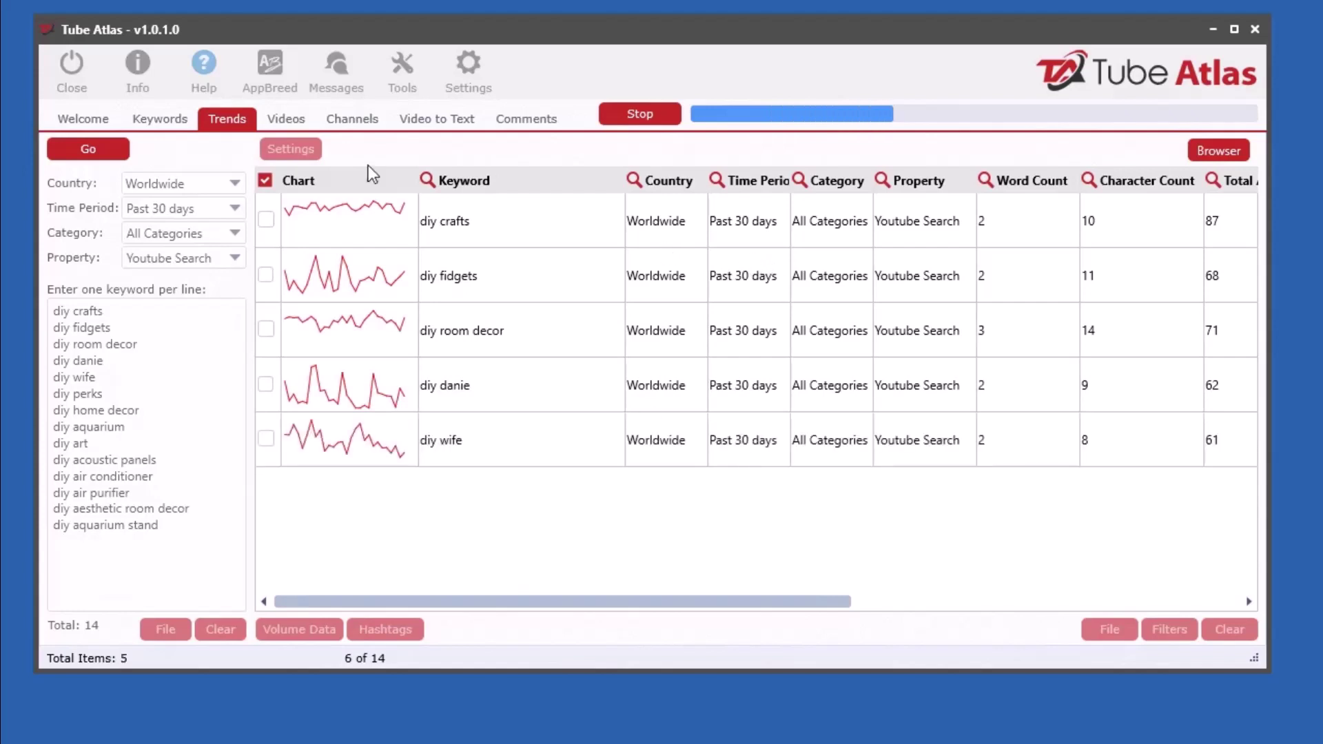
left_click(657, 114)
left_click(86, 155)
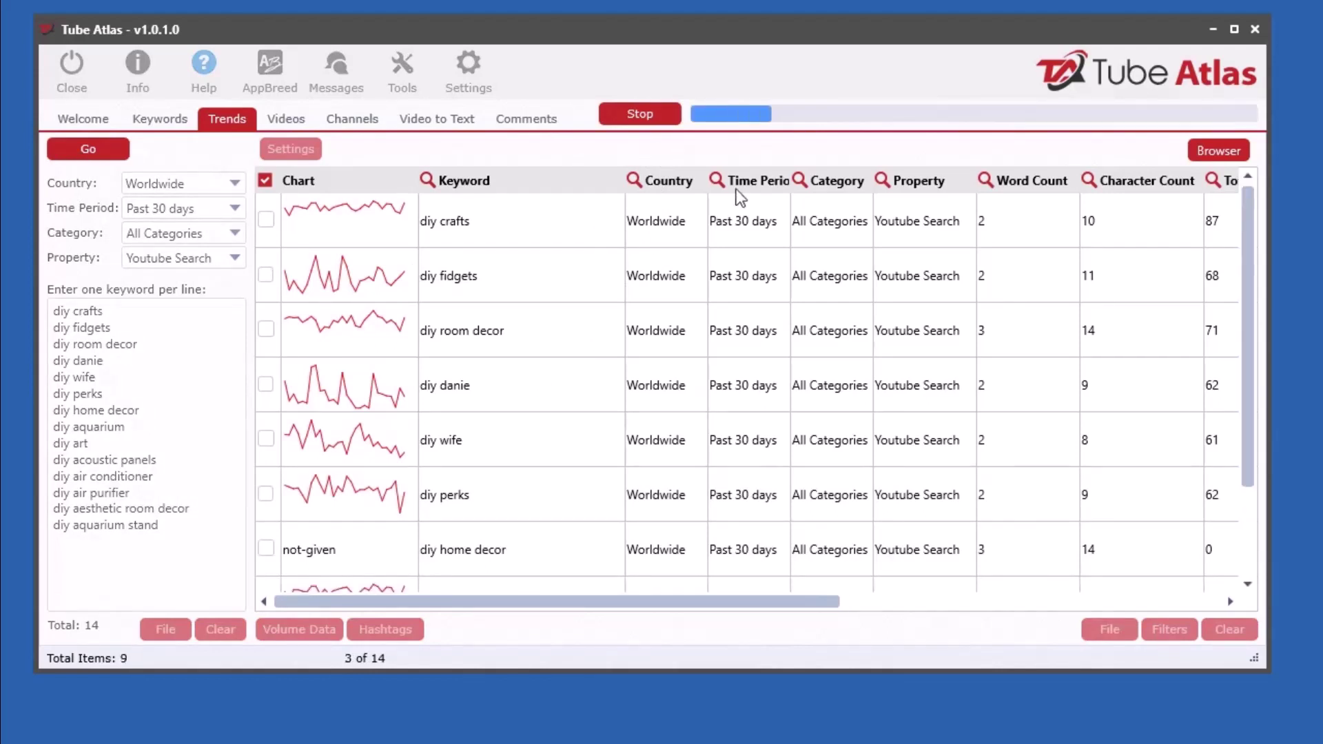
left_click(655, 117)
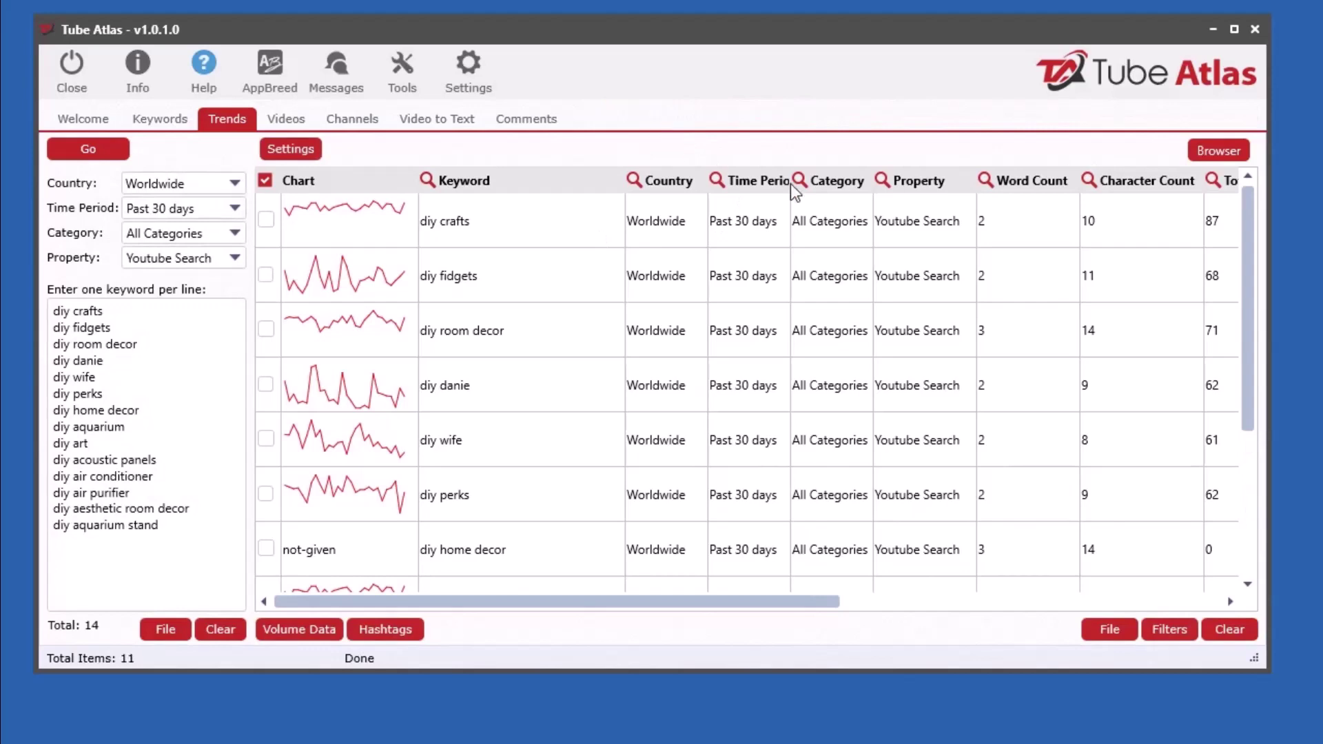
left_click(1219, 151)
left_click_drag(733, 27, 1282, 55)
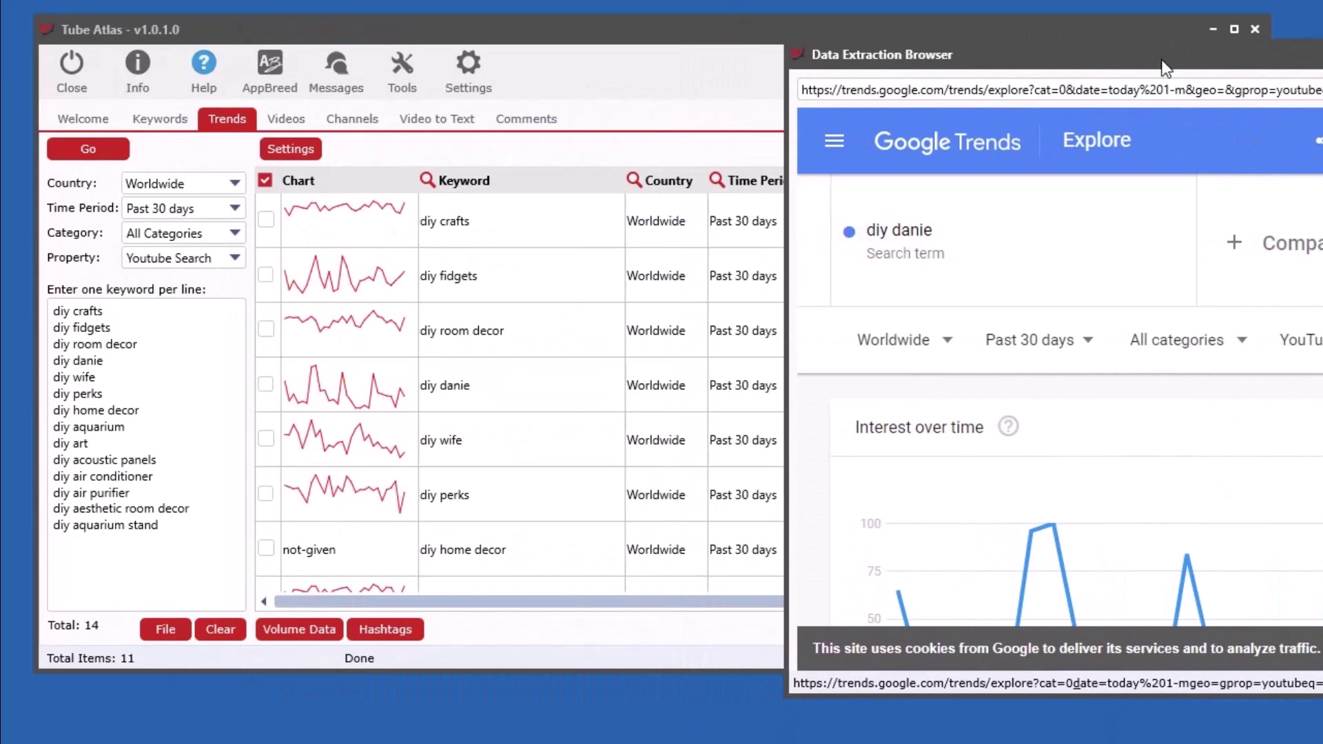
left_click_drag(1164, 60, 1071, 22)
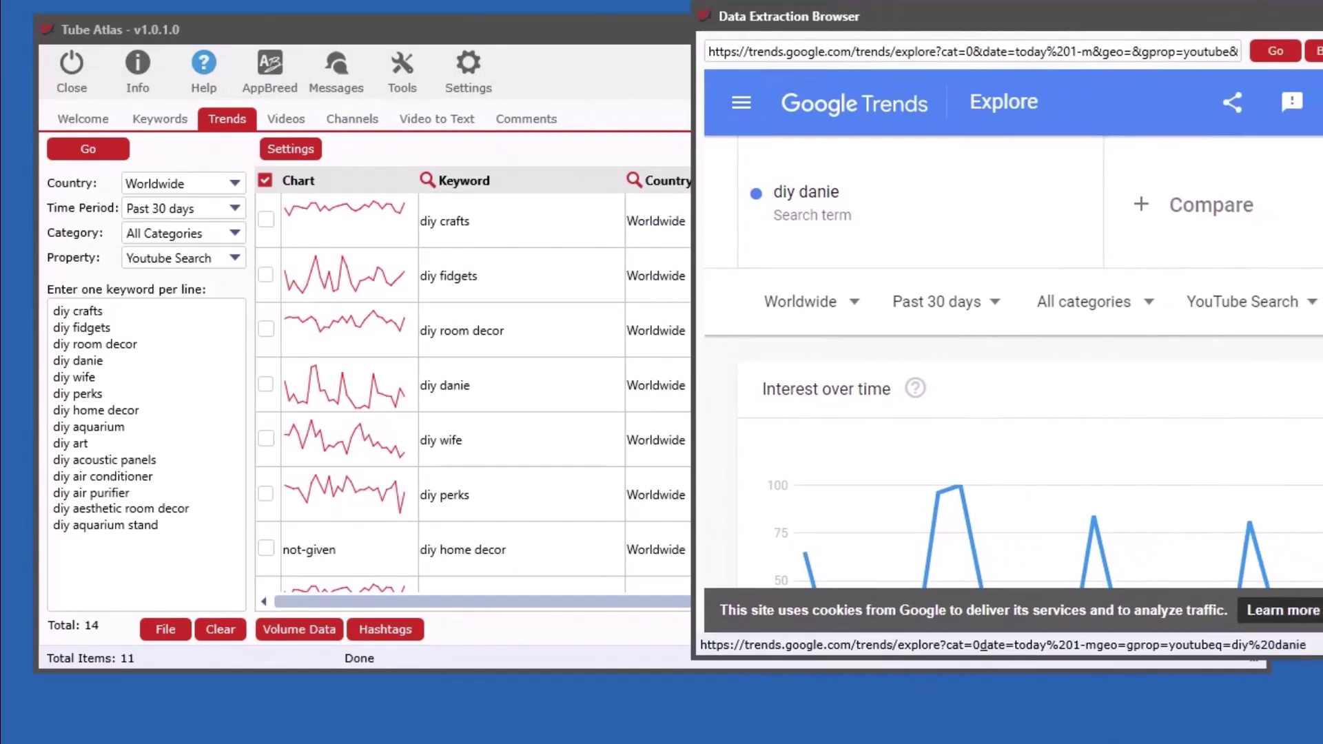
scroll(1014, 379, "down", 3)
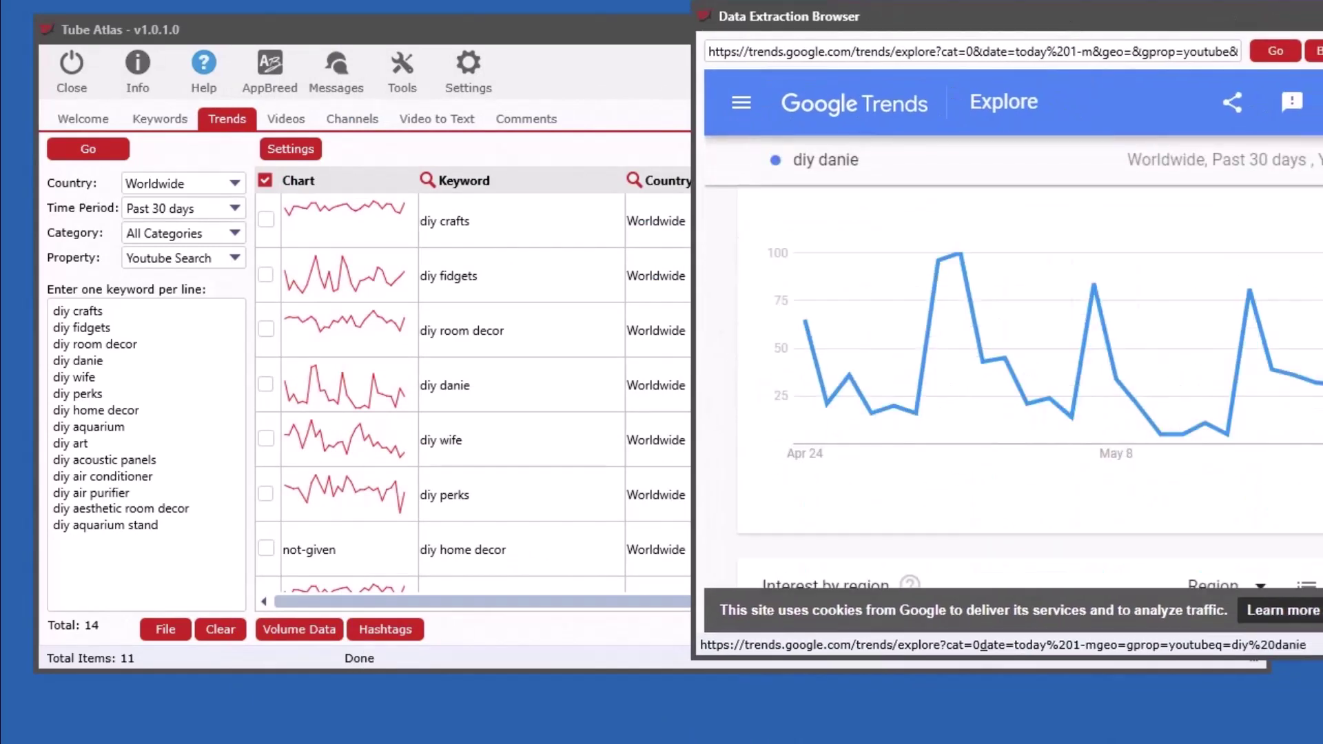
scroll(959, 207, "up", 3)
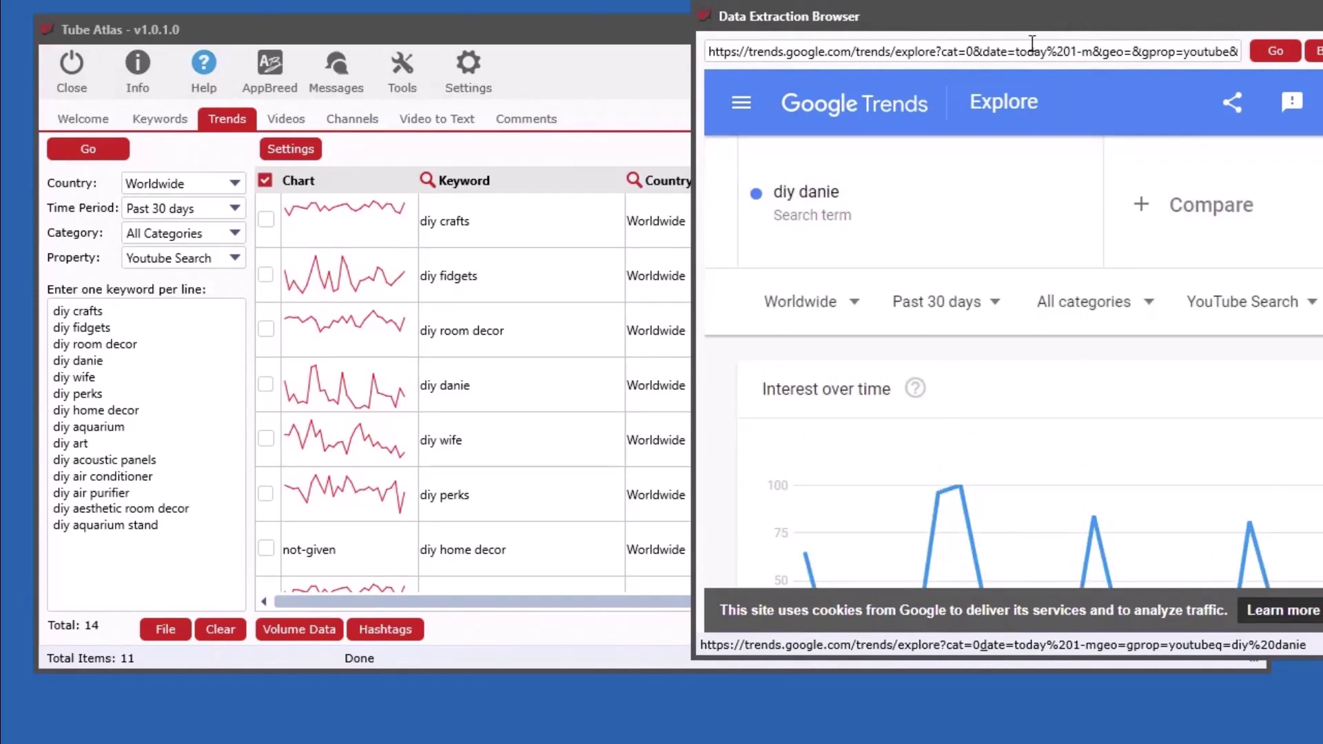
left_click_drag(1041, 17, 1317, 98)
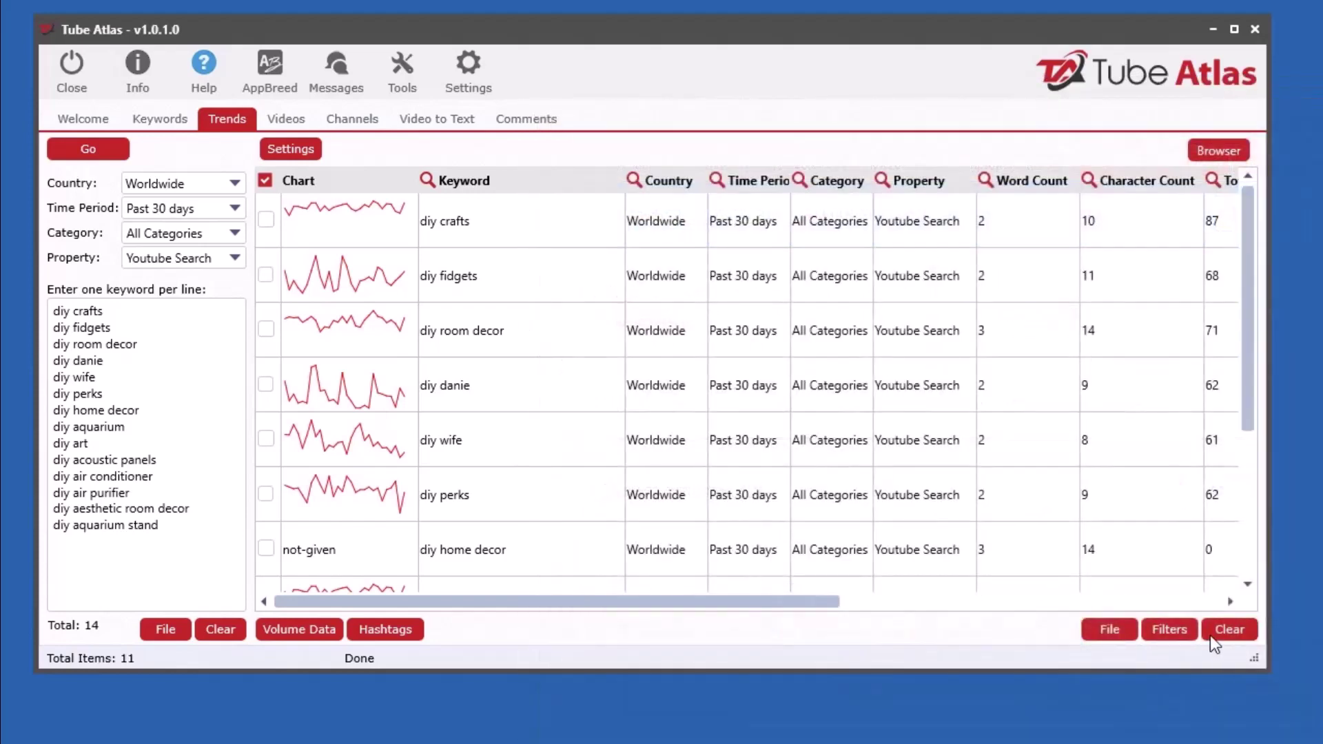
- Clear all results, rerun the Trends lookup, and move the browser window off the table
left_click(1219, 631)
left_click(616, 397)
left_click(80, 155)
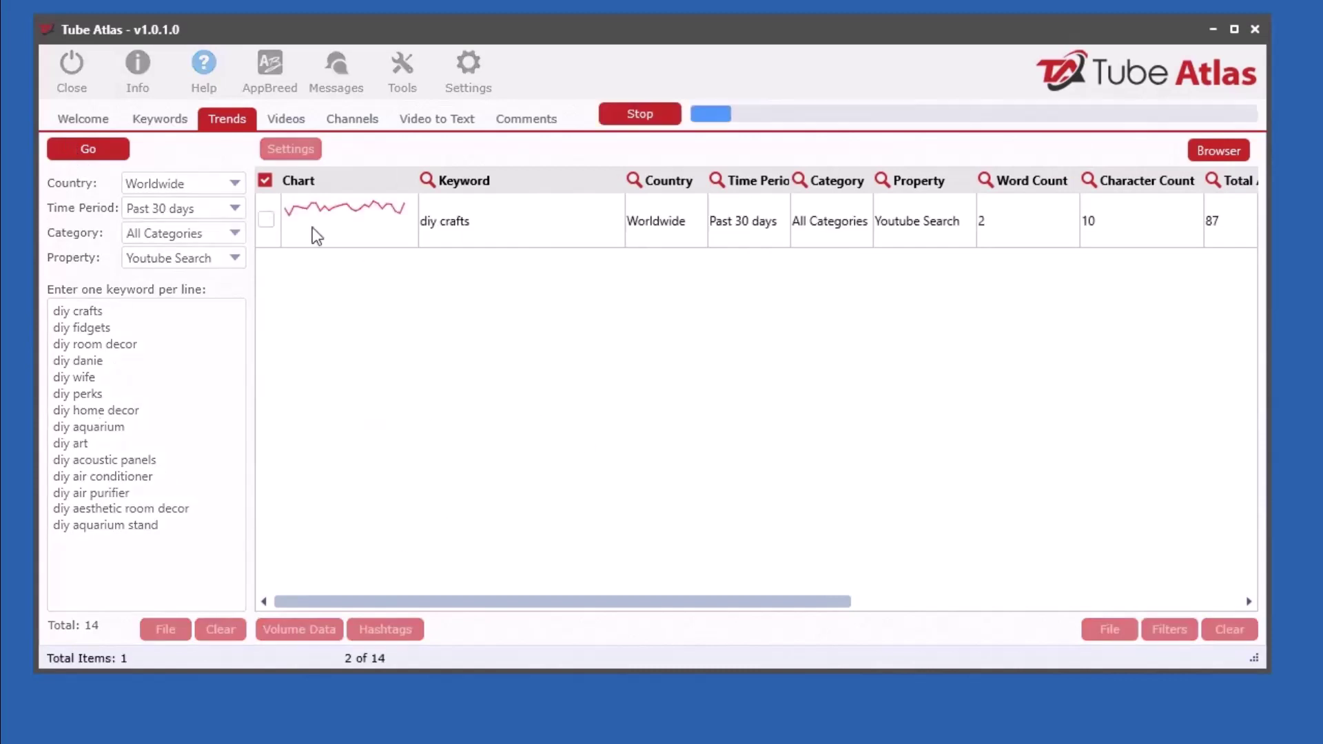
left_click(1237, 156)
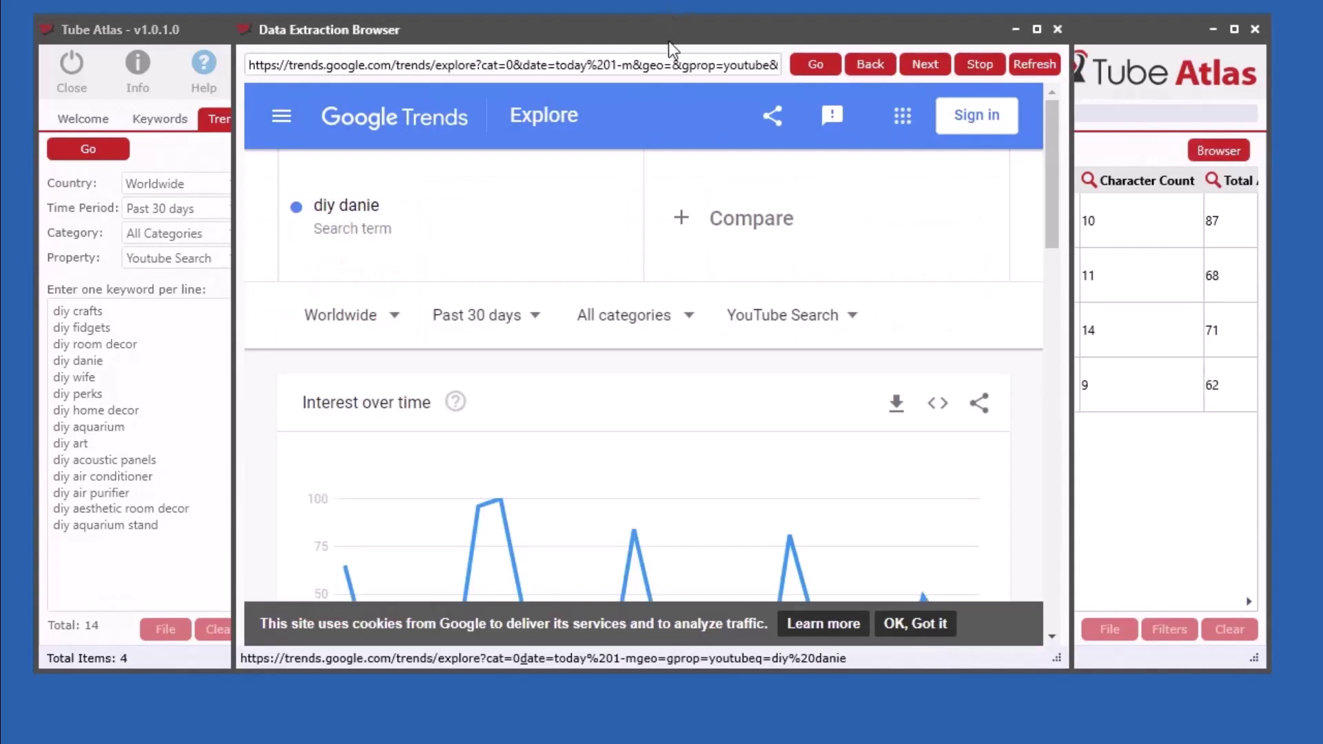
left_click_drag(620, 28, 898, 63)
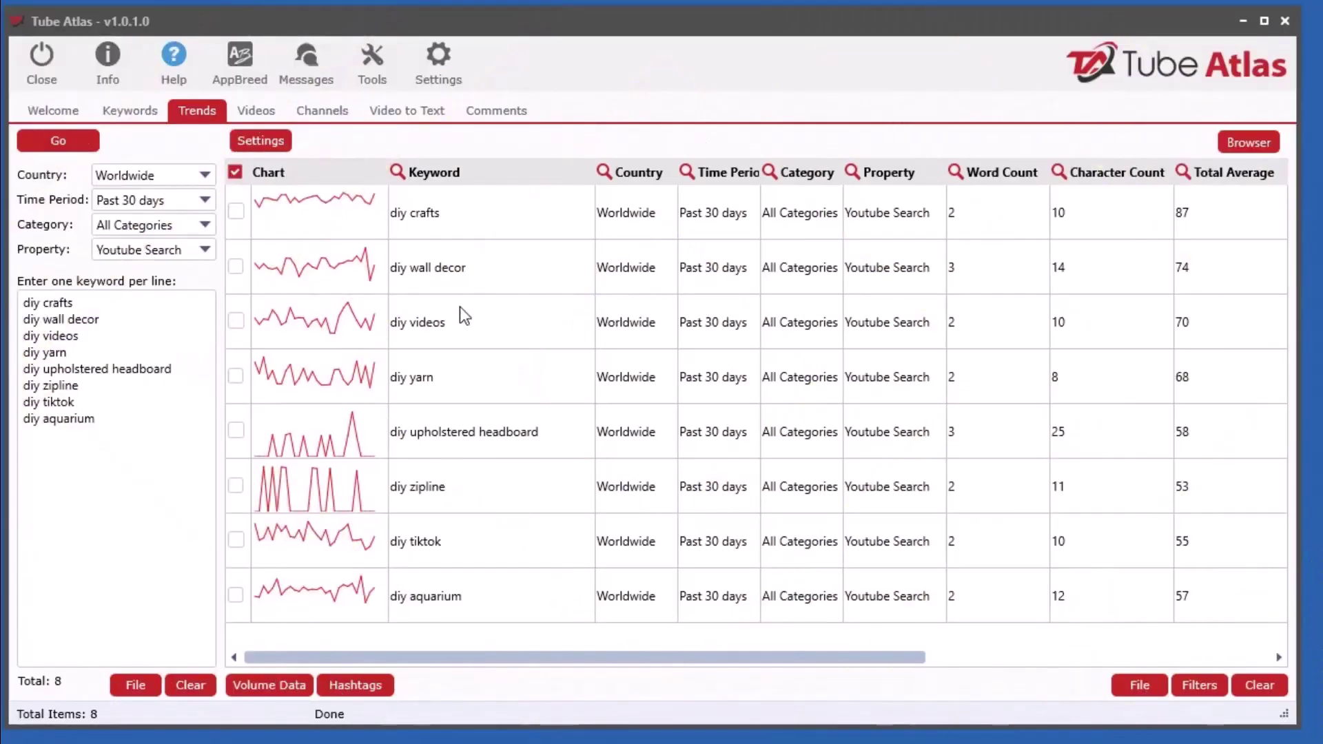
- Open the diy crafts Searches Over Time chart and toggle Bar Chart on, then off
left_click(324, 216)
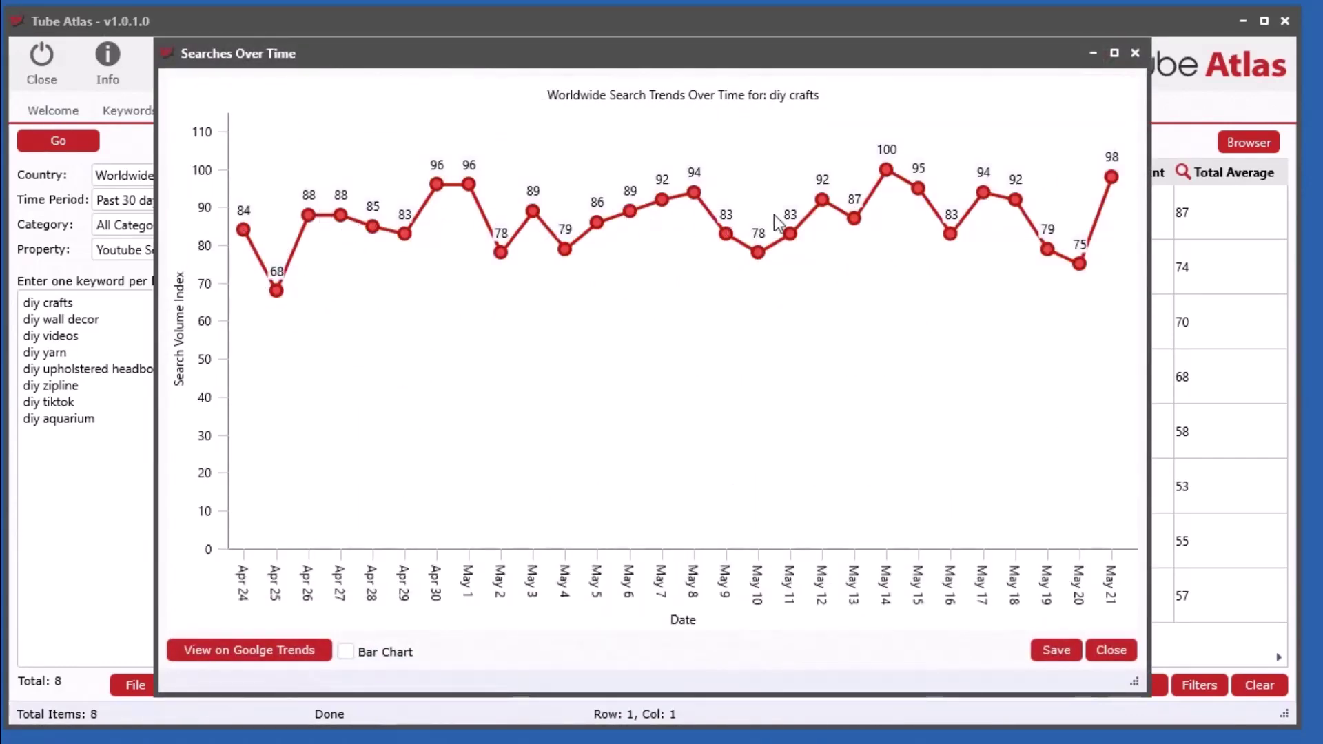
left_click_drag(976, 55, 949, 61)
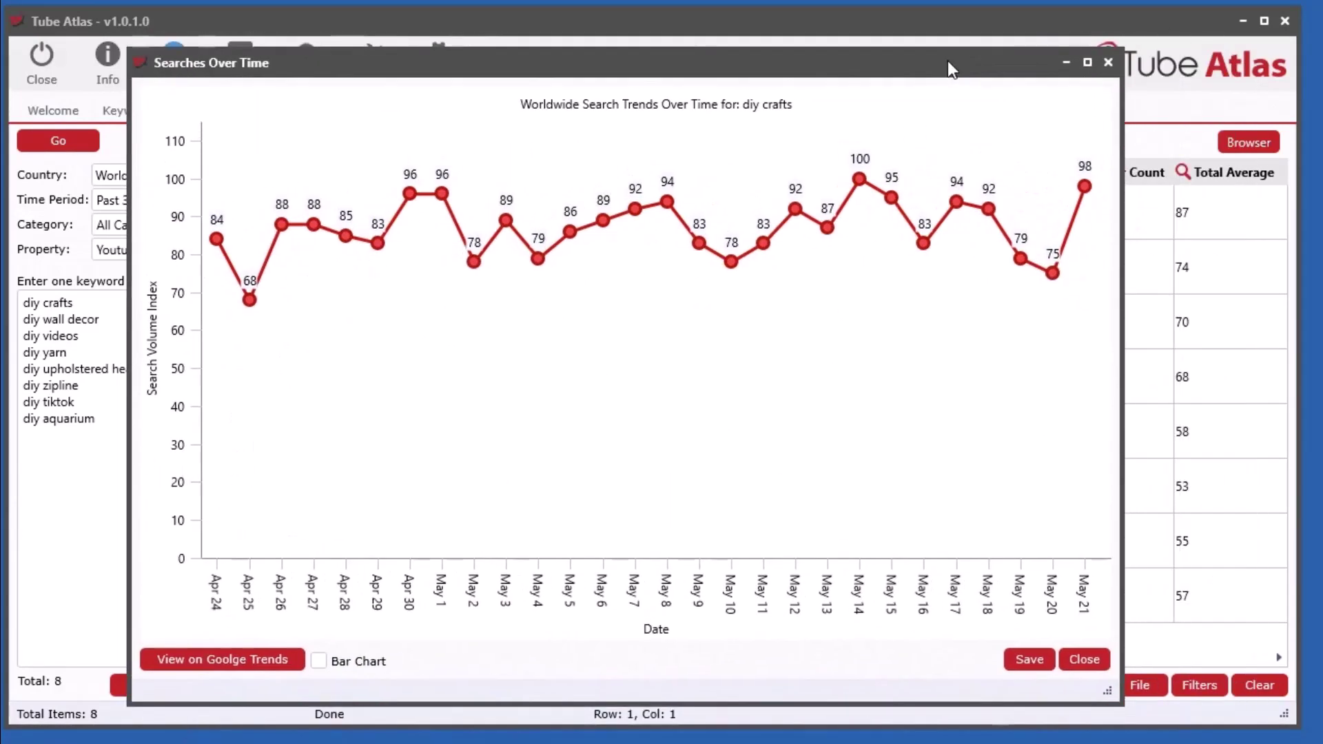
left_click_drag(710, 58, 634, 39)
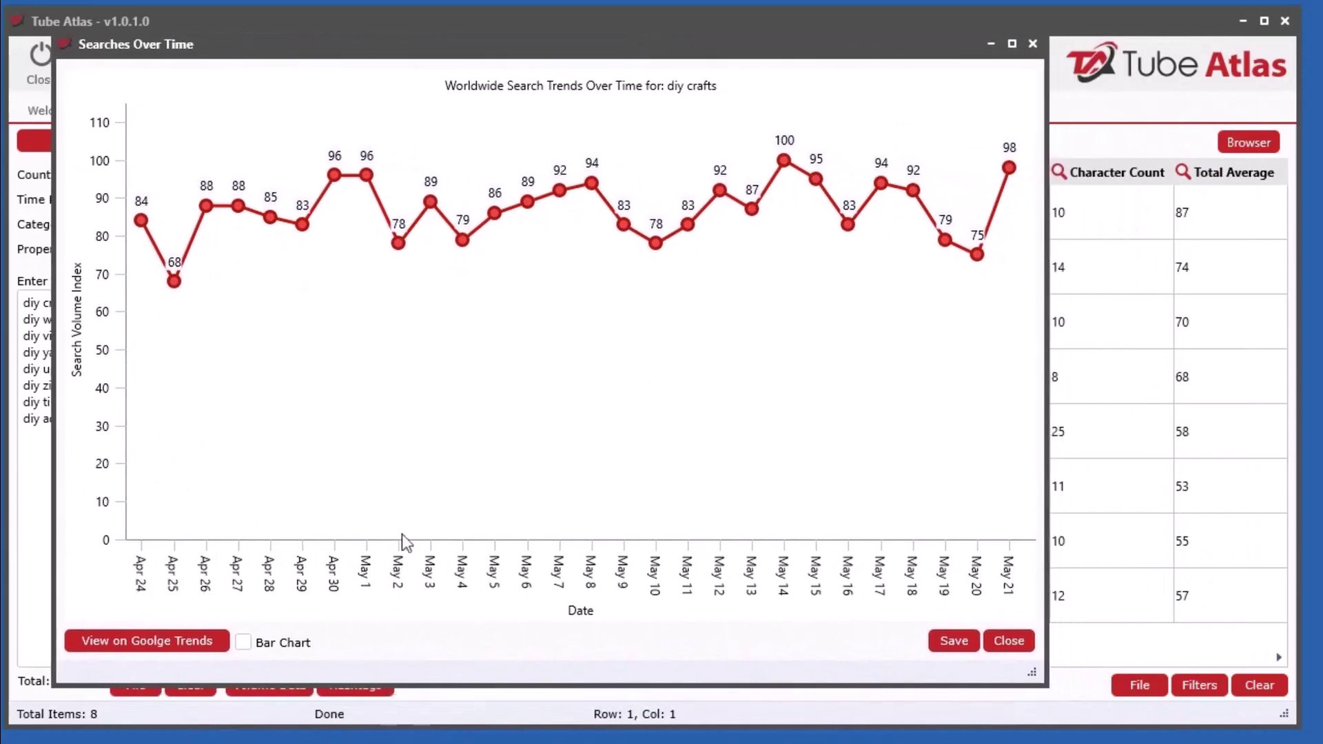
left_click(245, 643)
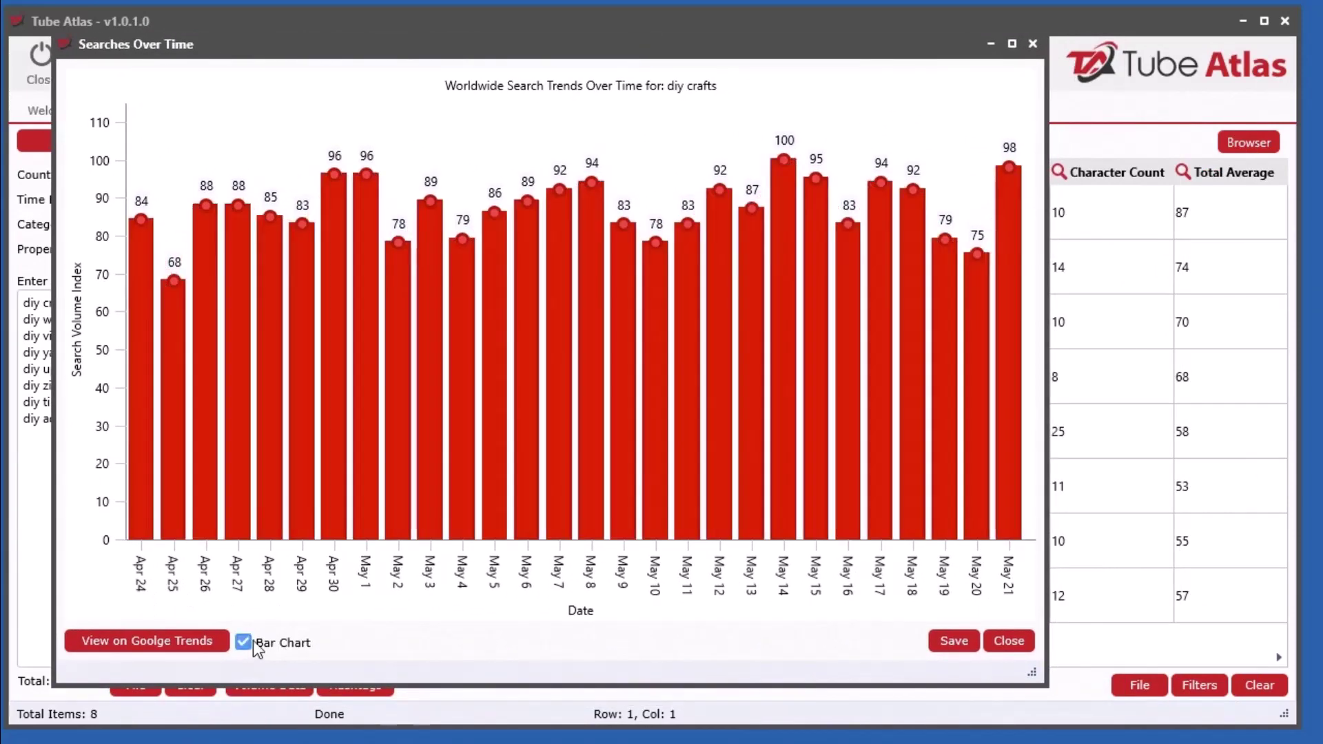
left_click(244, 643)
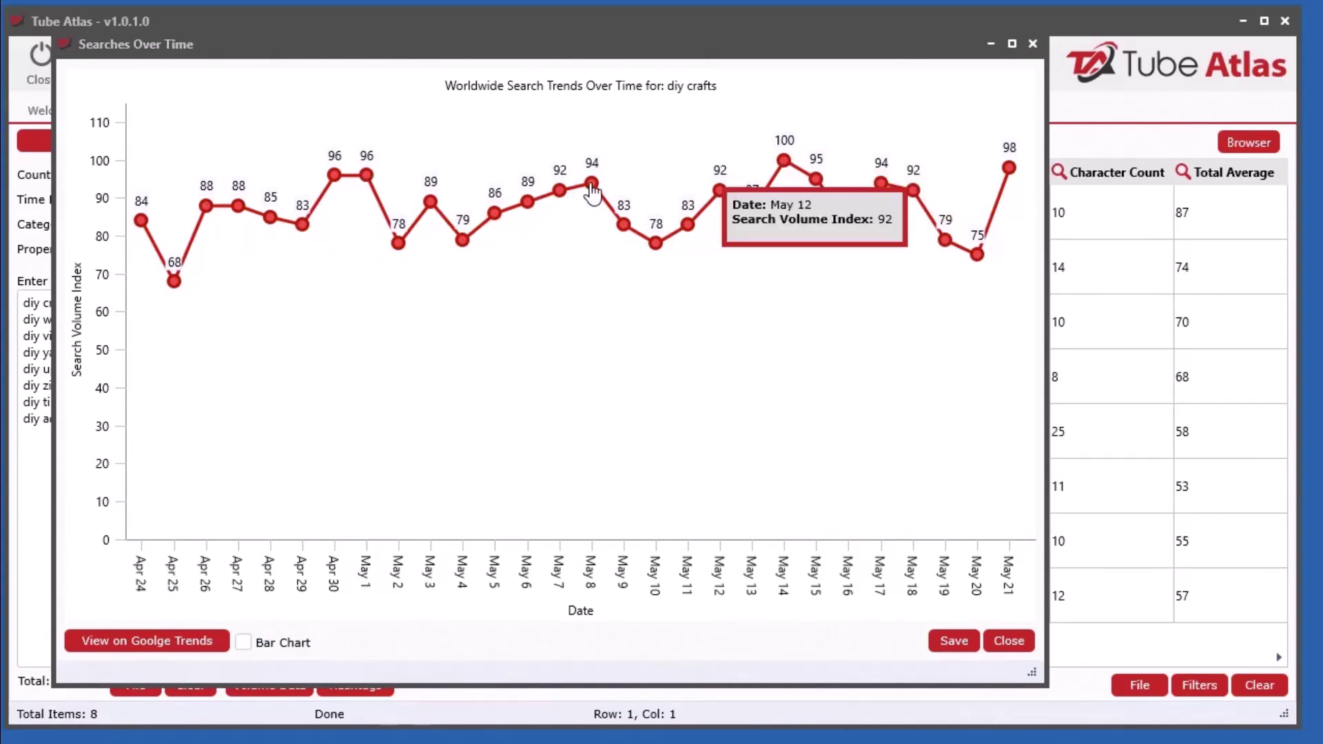
mouse_move(593, 193)
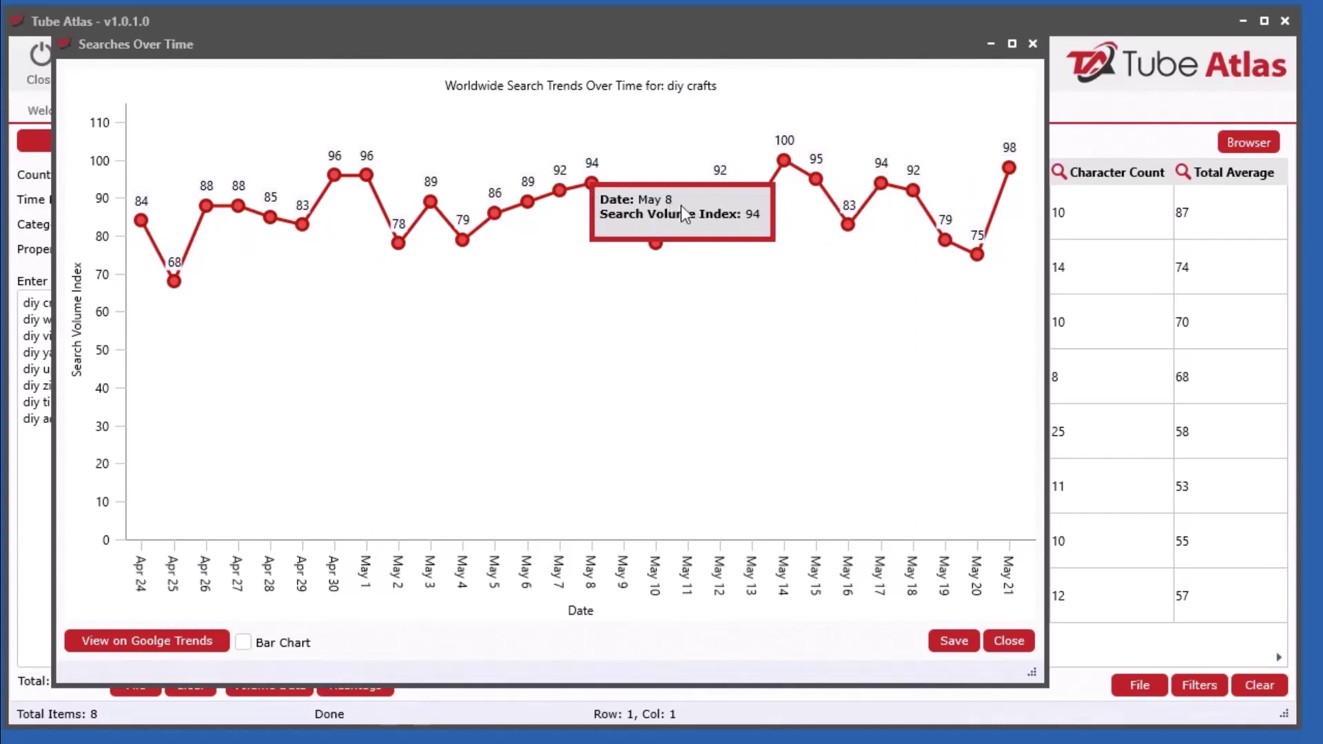
- Open diy crafts on Google Trends, then bring up the chart's PNG/JPG/TXT/CSV save options
left_click(165, 643)
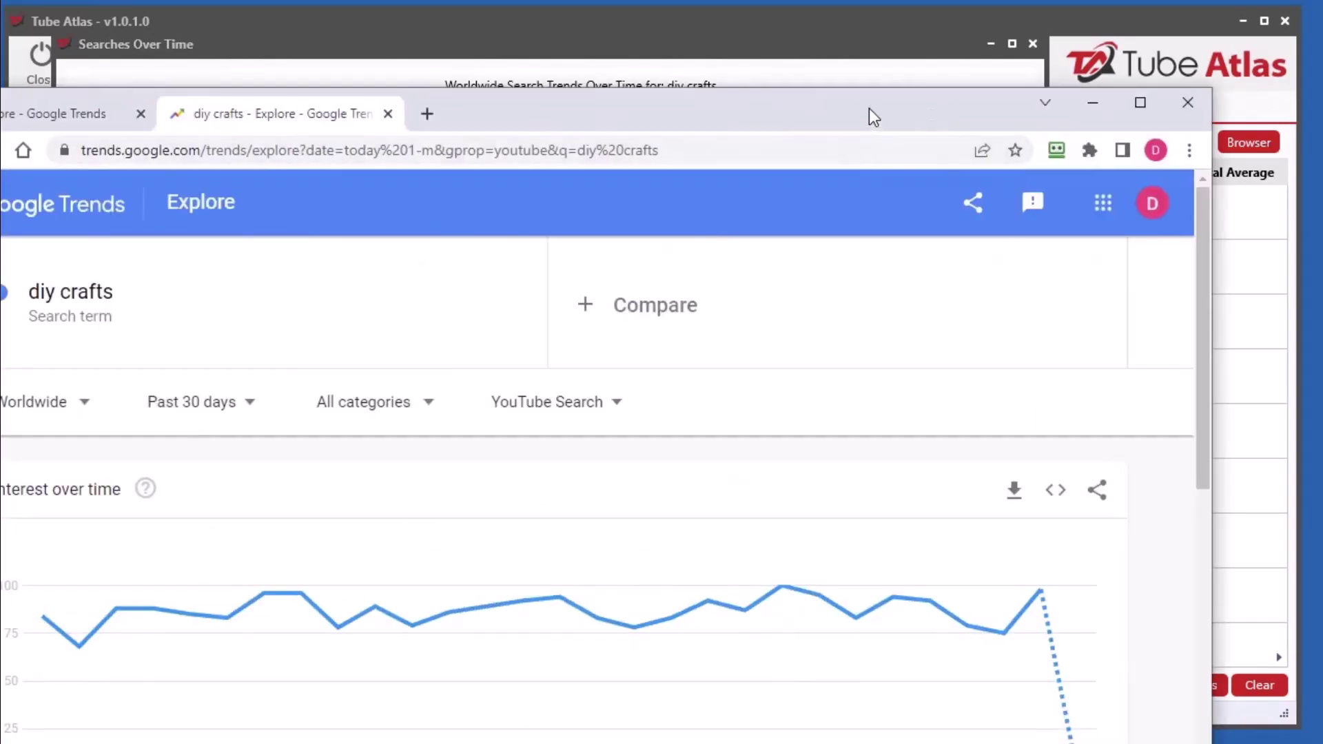
double_click(869, 109)
left_click_drag(973, 39, 4, 163)
left_click_drag(685, 53, 573, 0)
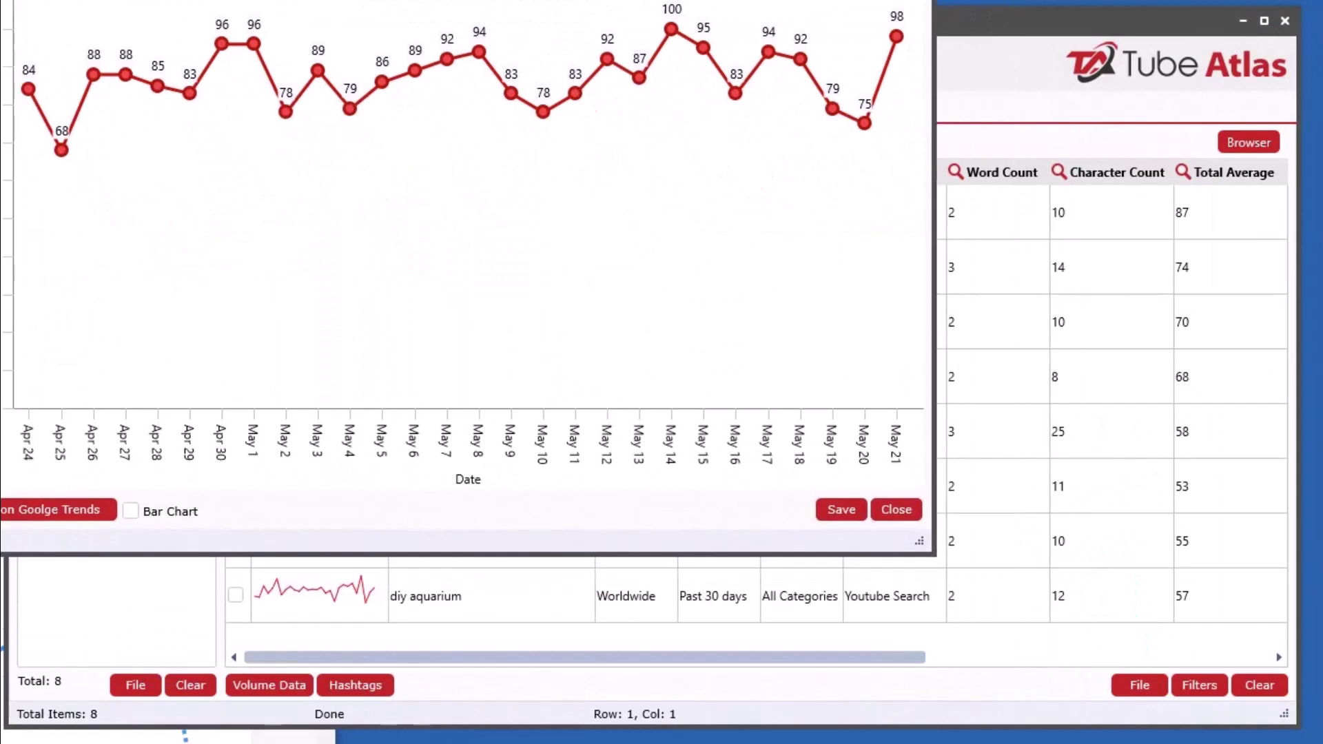
left_click(837, 514)
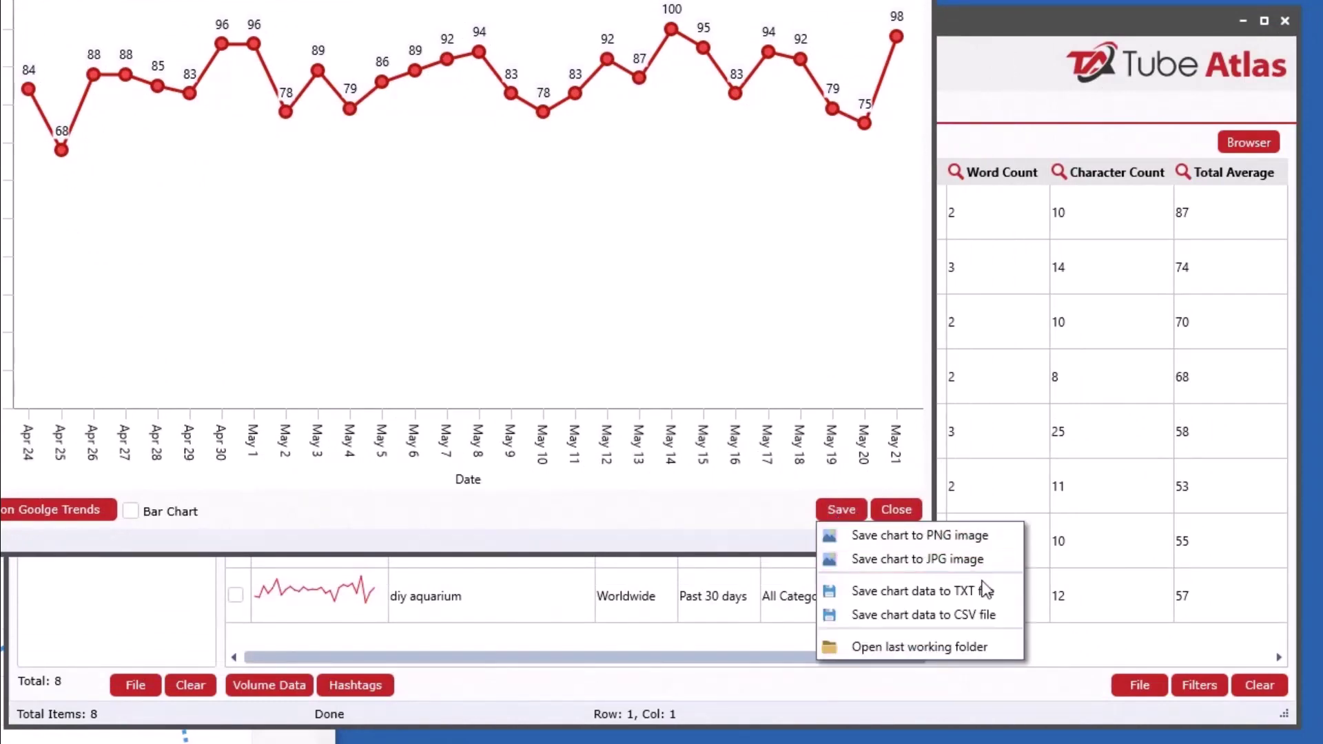
- Choose an entry from the diy crafts chart's Save dropdown
left_click(943, 613)
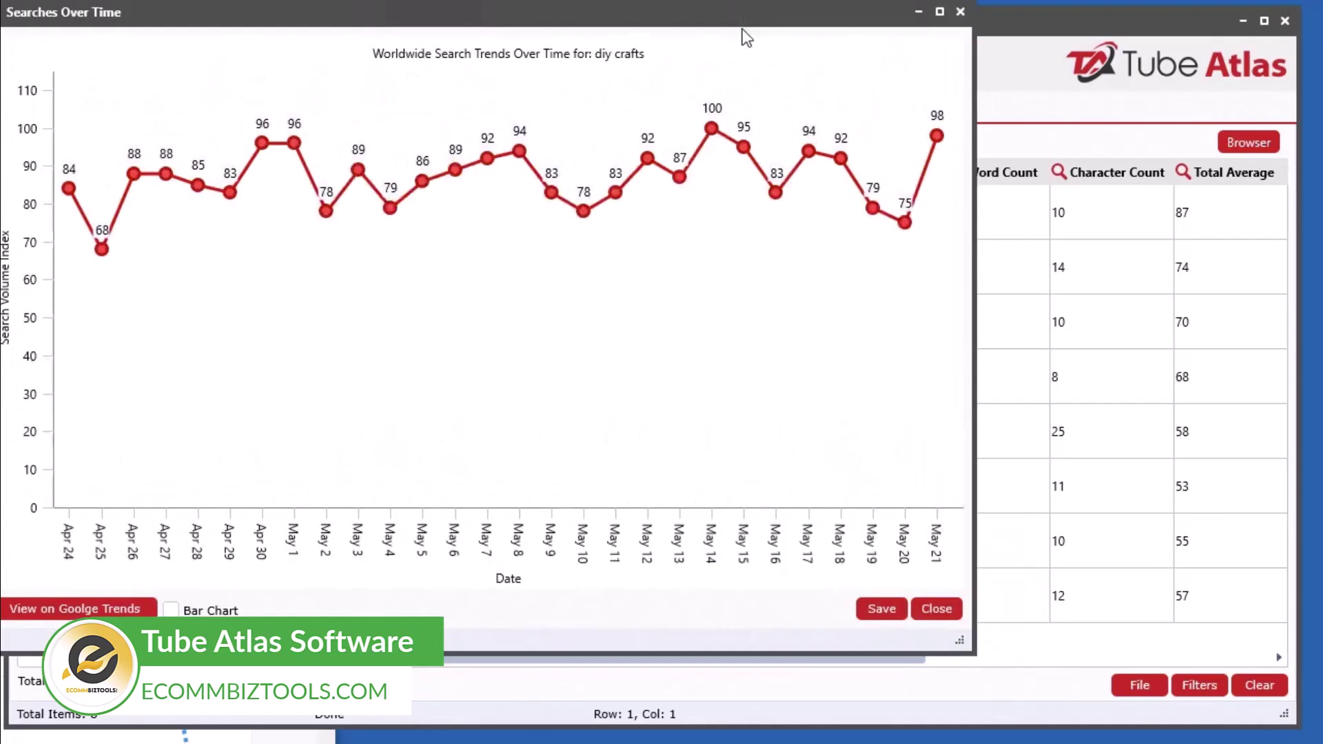
left_click(960, 635)
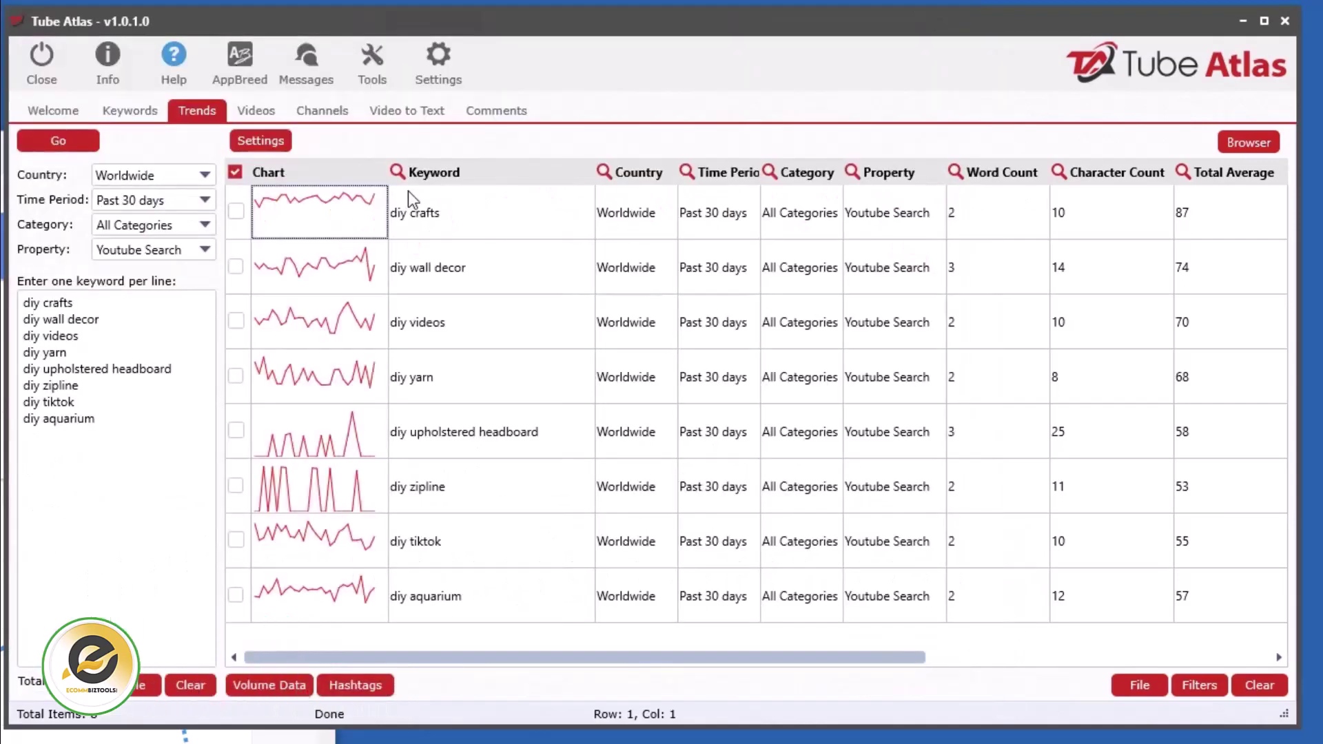
left_click_drag(464, 50, 1003, 169)
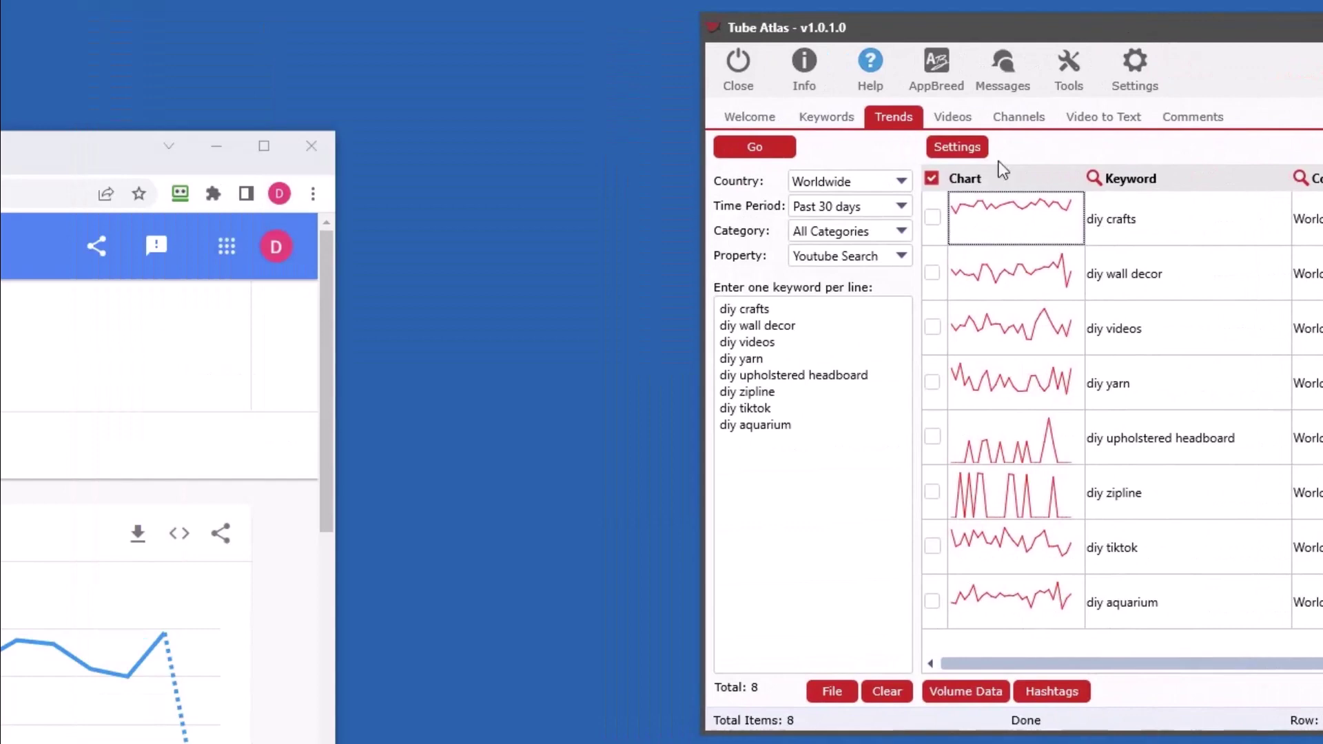
left_click(990, 221)
left_click_drag(1040, 65, 0, 44)
left_click(1020, 278)
left_click(1014, 333)
left_click(1018, 398)
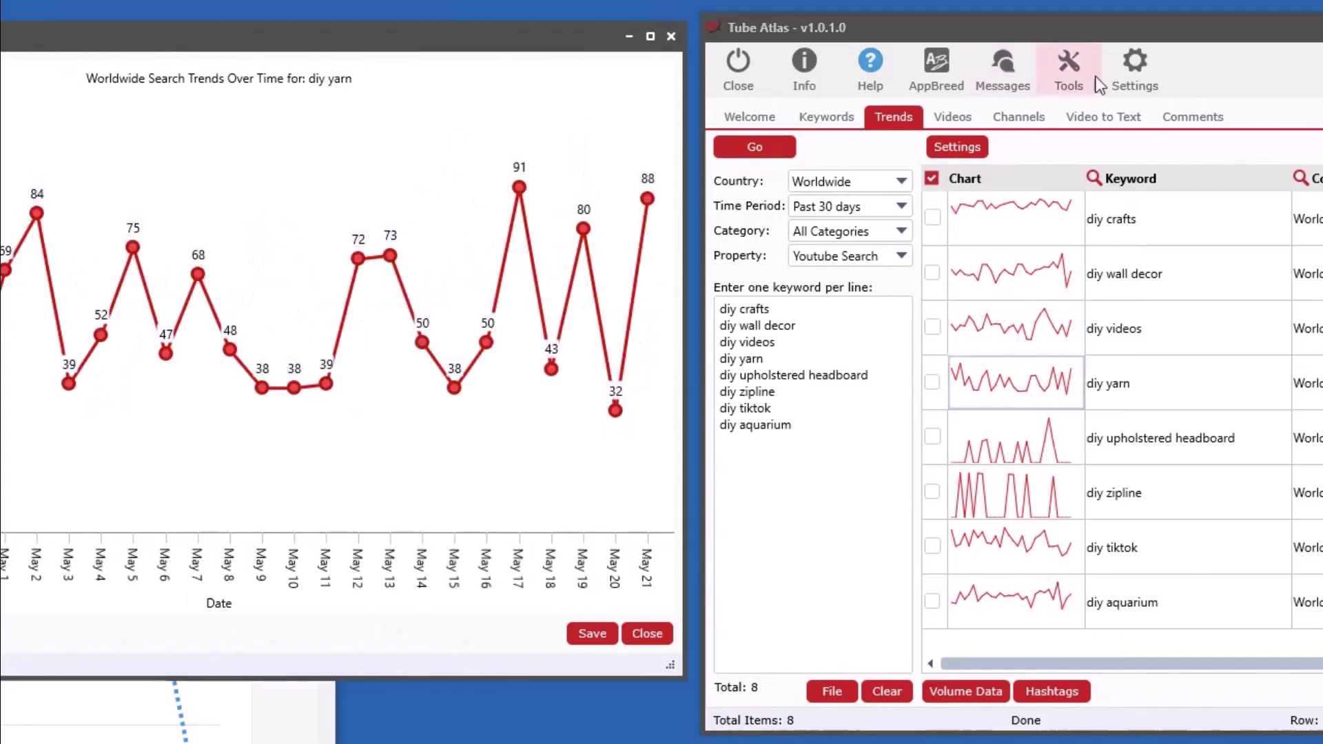
left_click_drag(1131, 25, 428, 17)
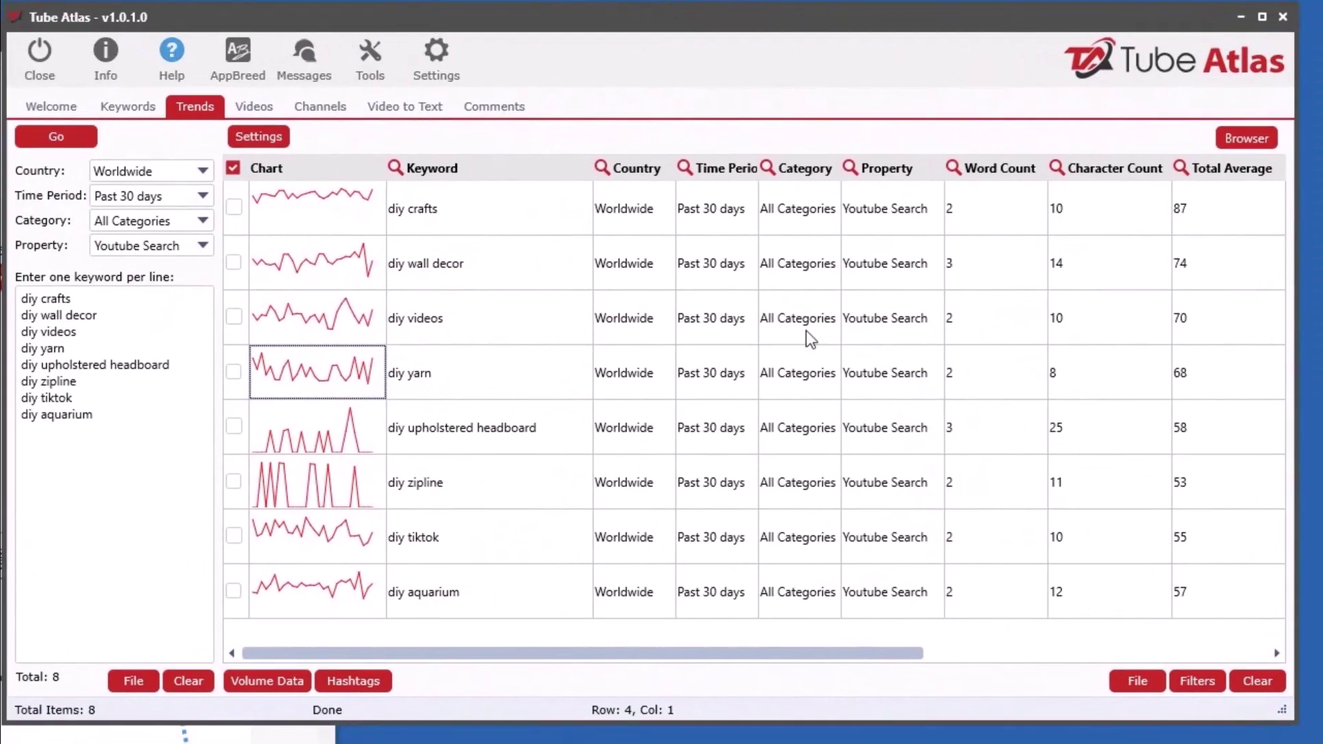
- Sort the trends table by Total Average ascending, from diy zipline at 53 up to diy crafts at 87
left_click_drag(751, 659, 883, 660)
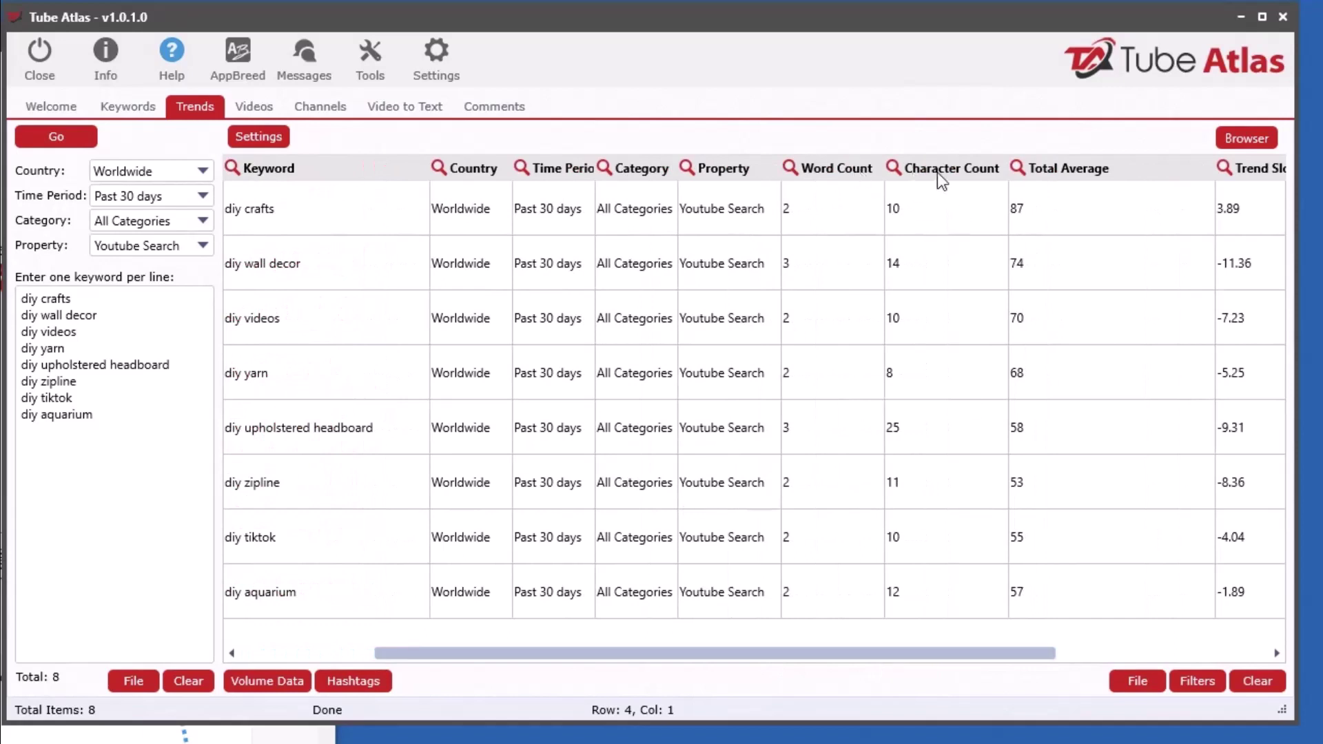
left_click(1119, 173)
left_click(1120, 172)
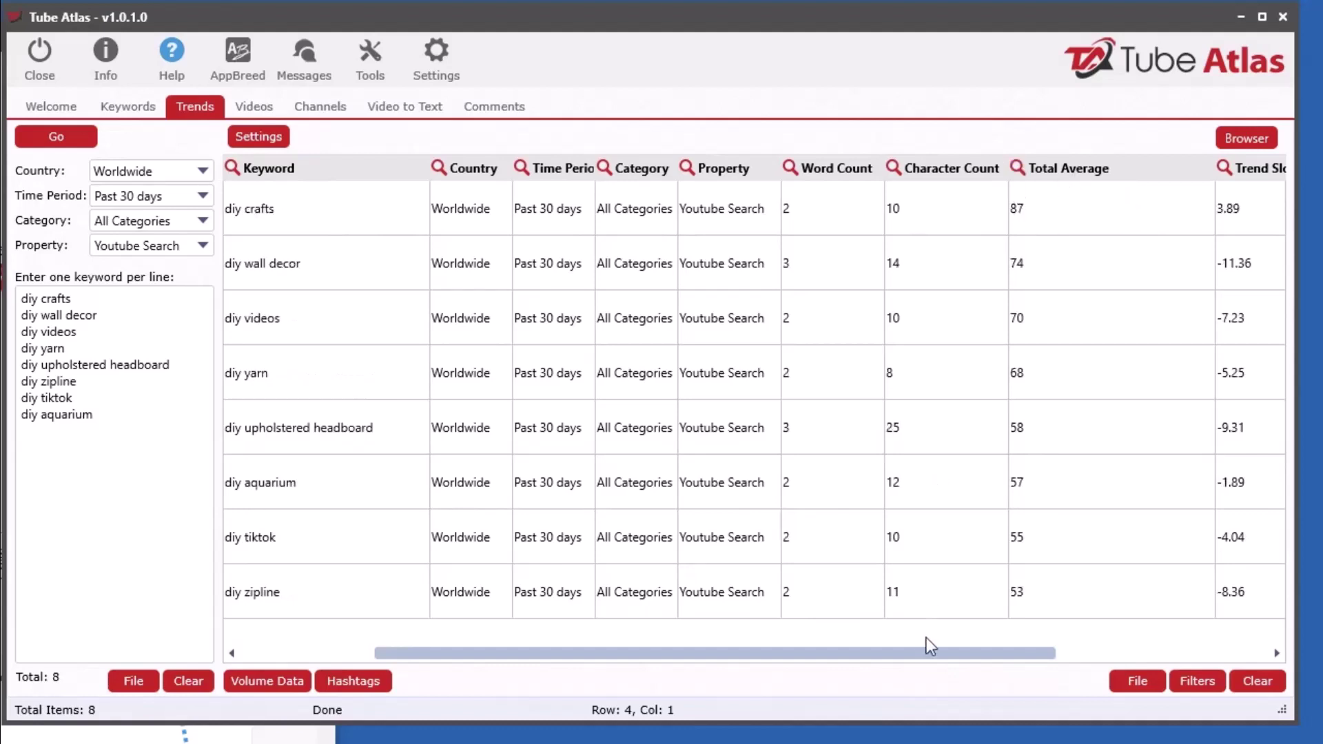
left_click_drag(925, 651, 772, 655)
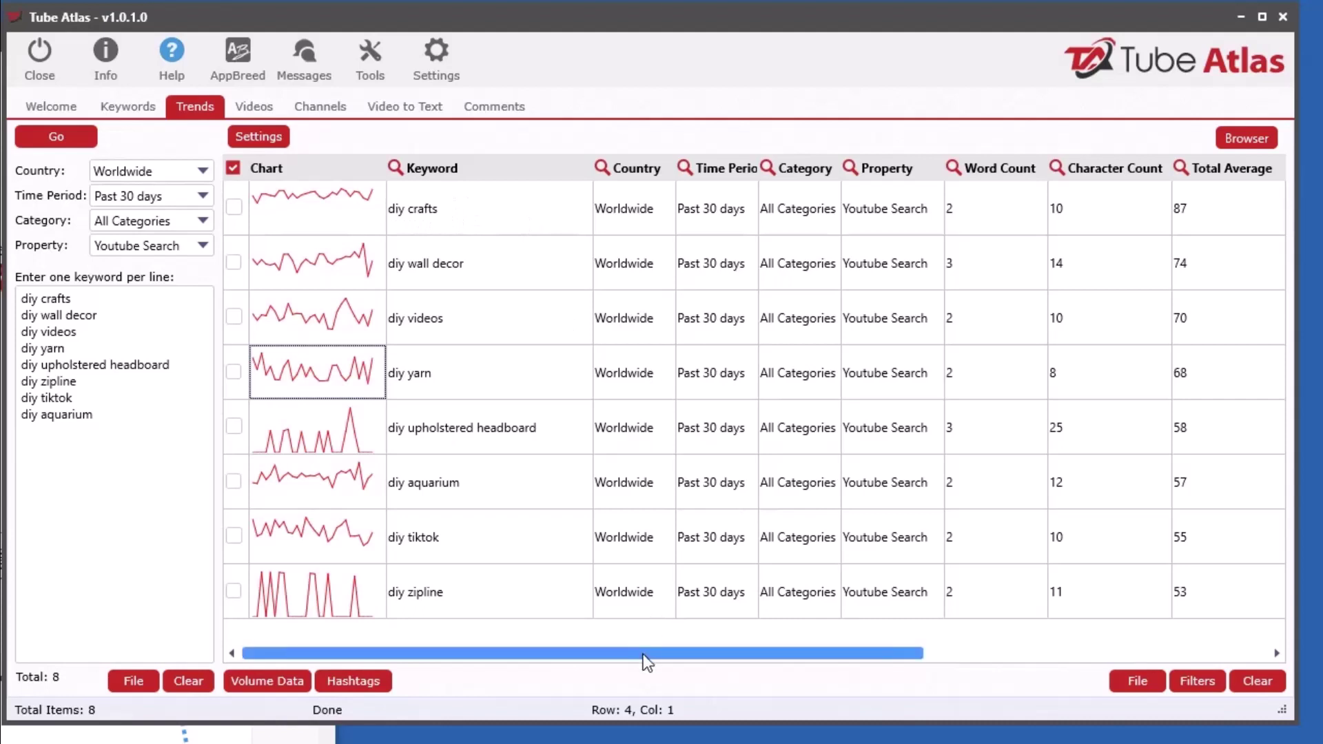
left_click_drag(726, 654, 1063, 661)
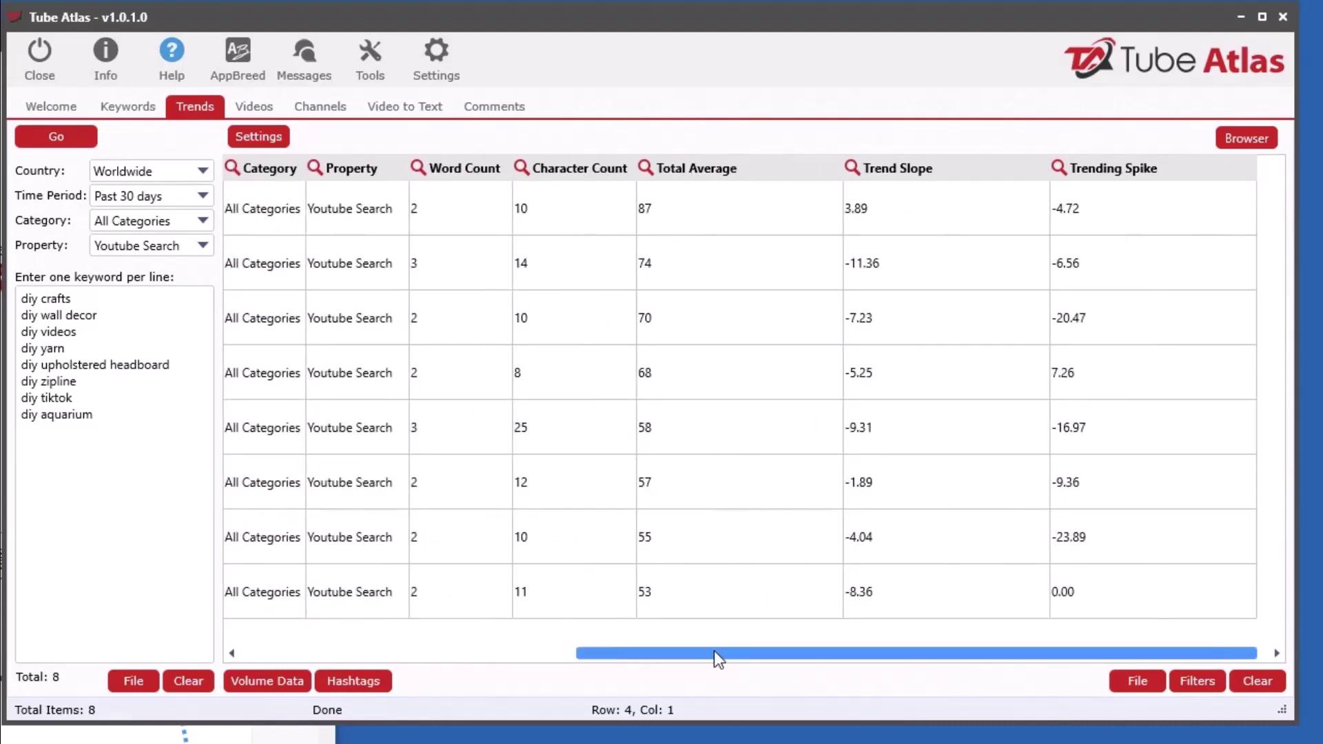
left_click(696, 168)
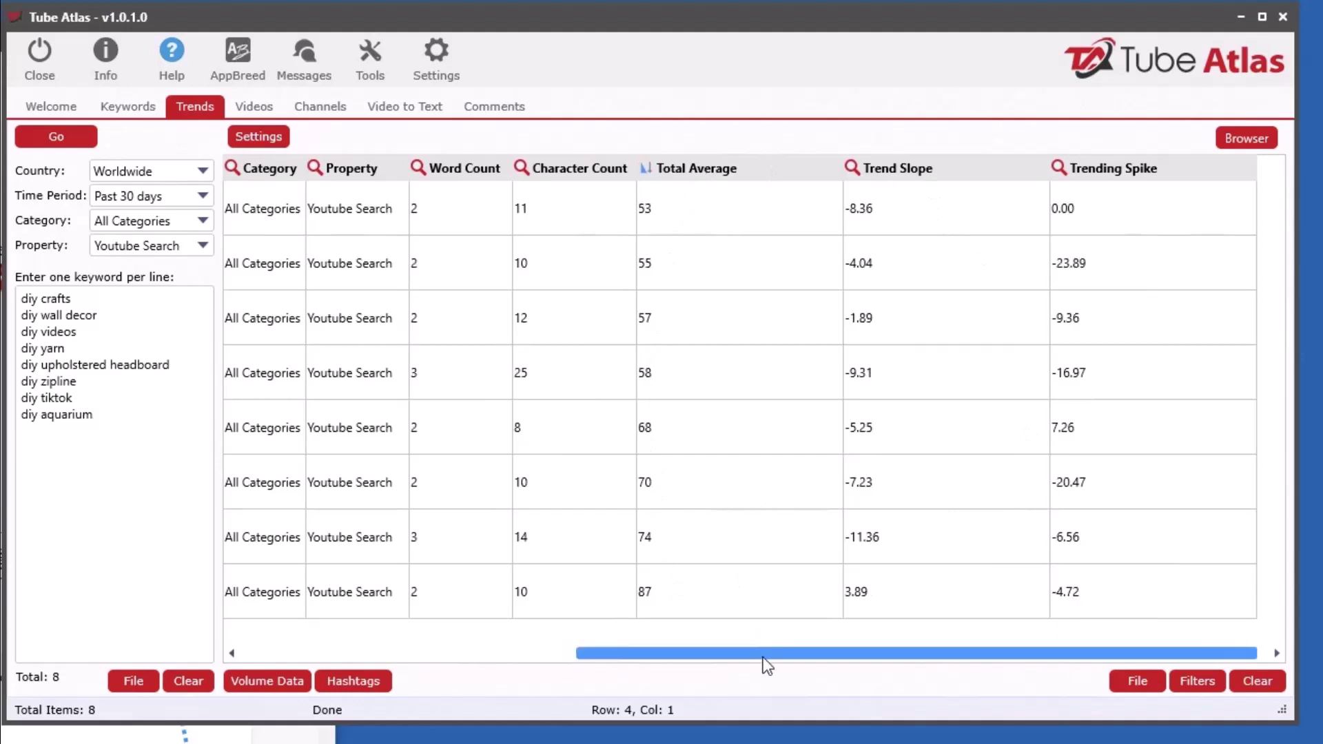
left_click_drag(762, 653, 428, 653)
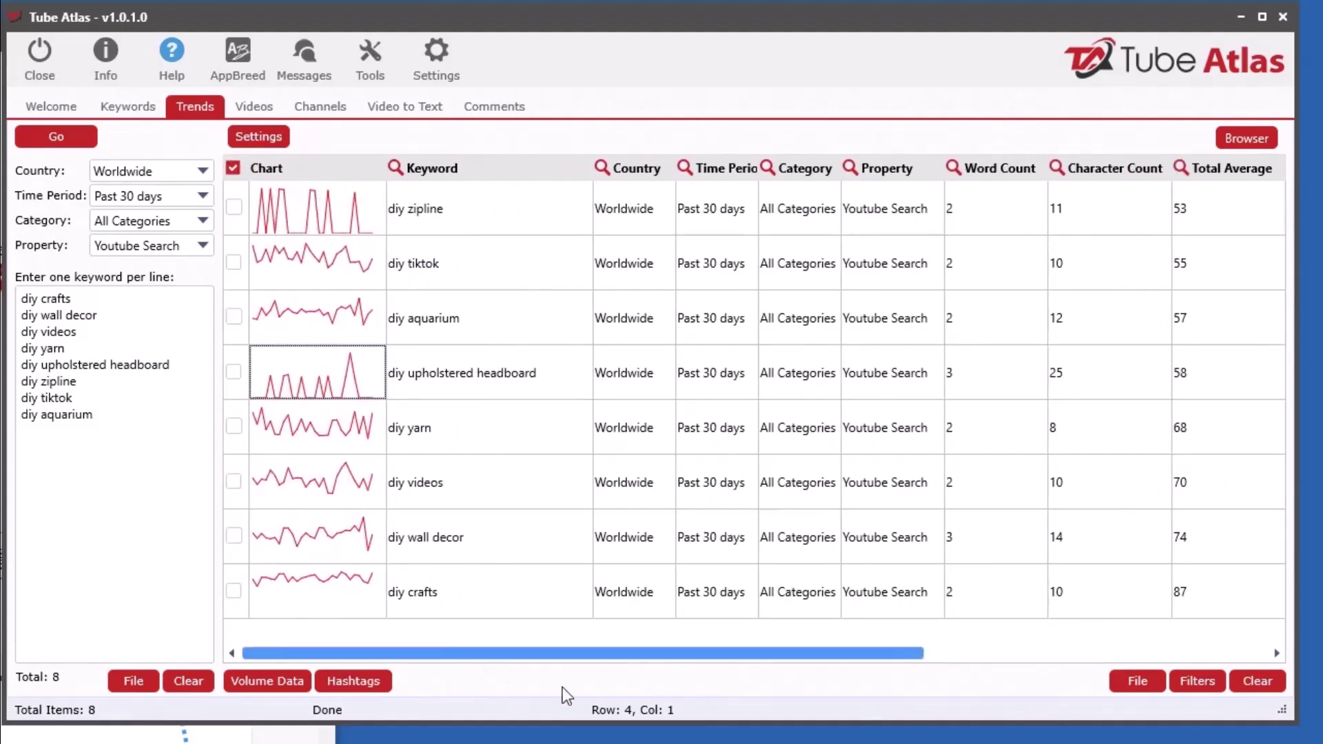
left_click_drag(559, 655, 903, 668)
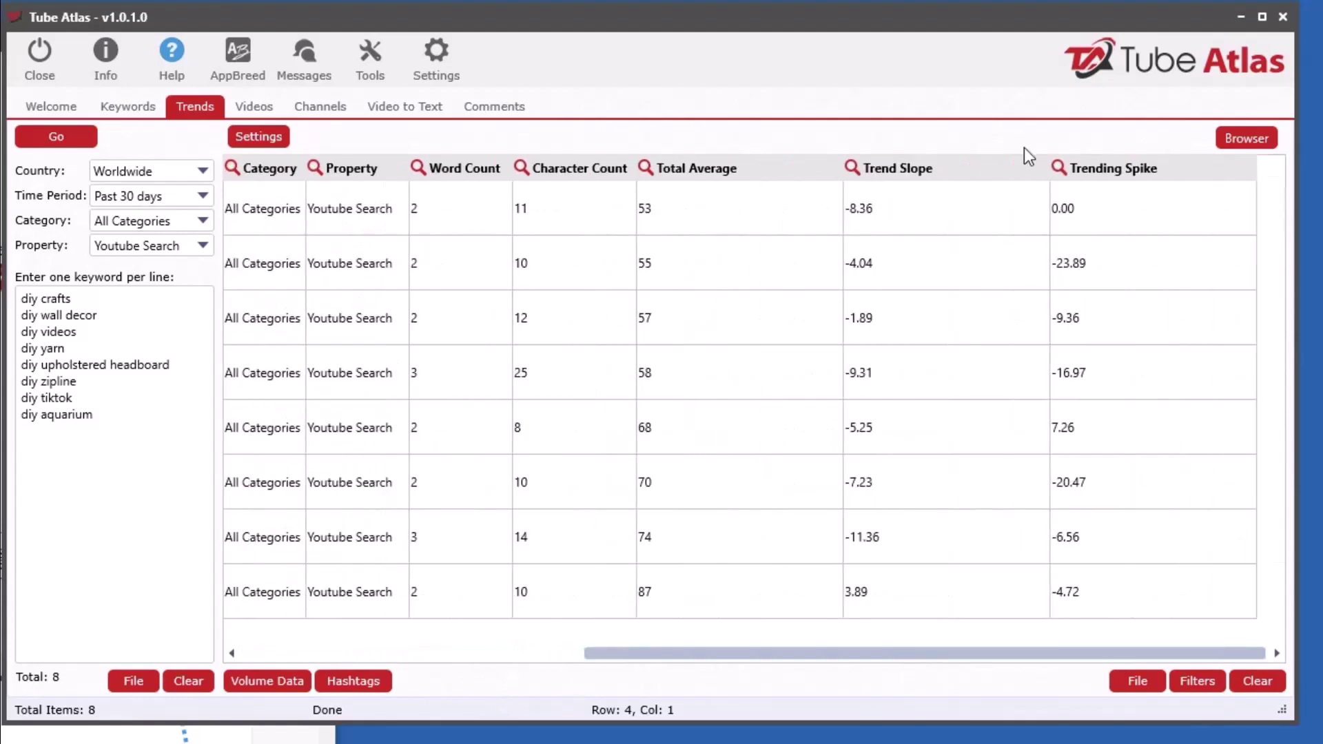
- Toggle the Trend Slope sort between lowest-first and highest-first order
left_click(949, 177)
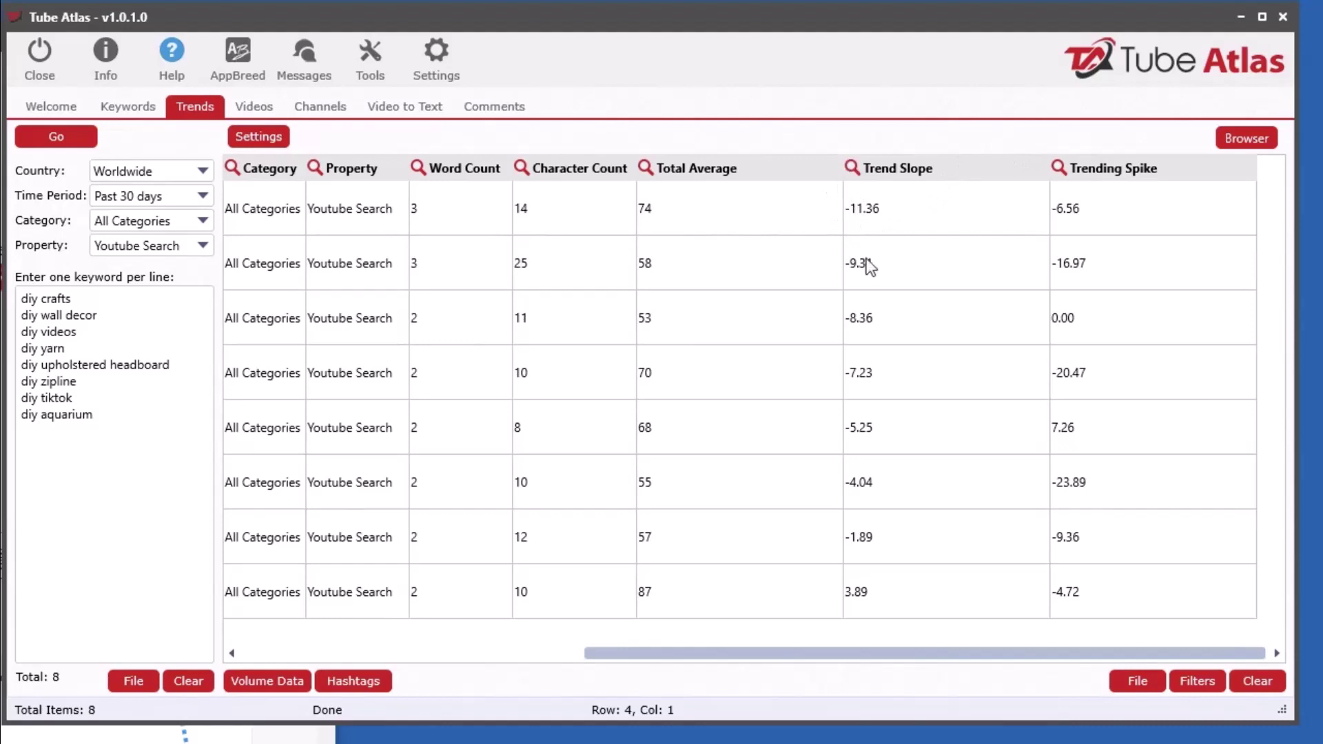
left_click(910, 169)
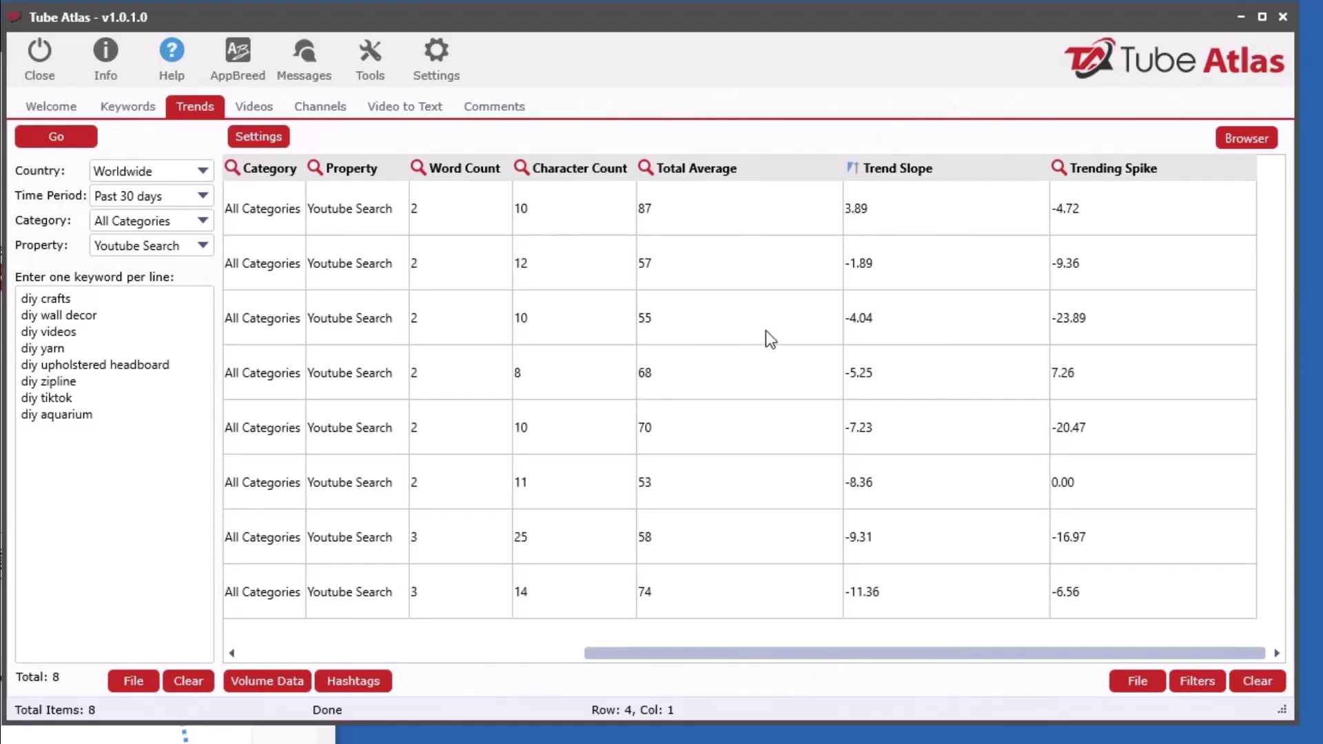
left_click_drag(895, 654, 432, 657)
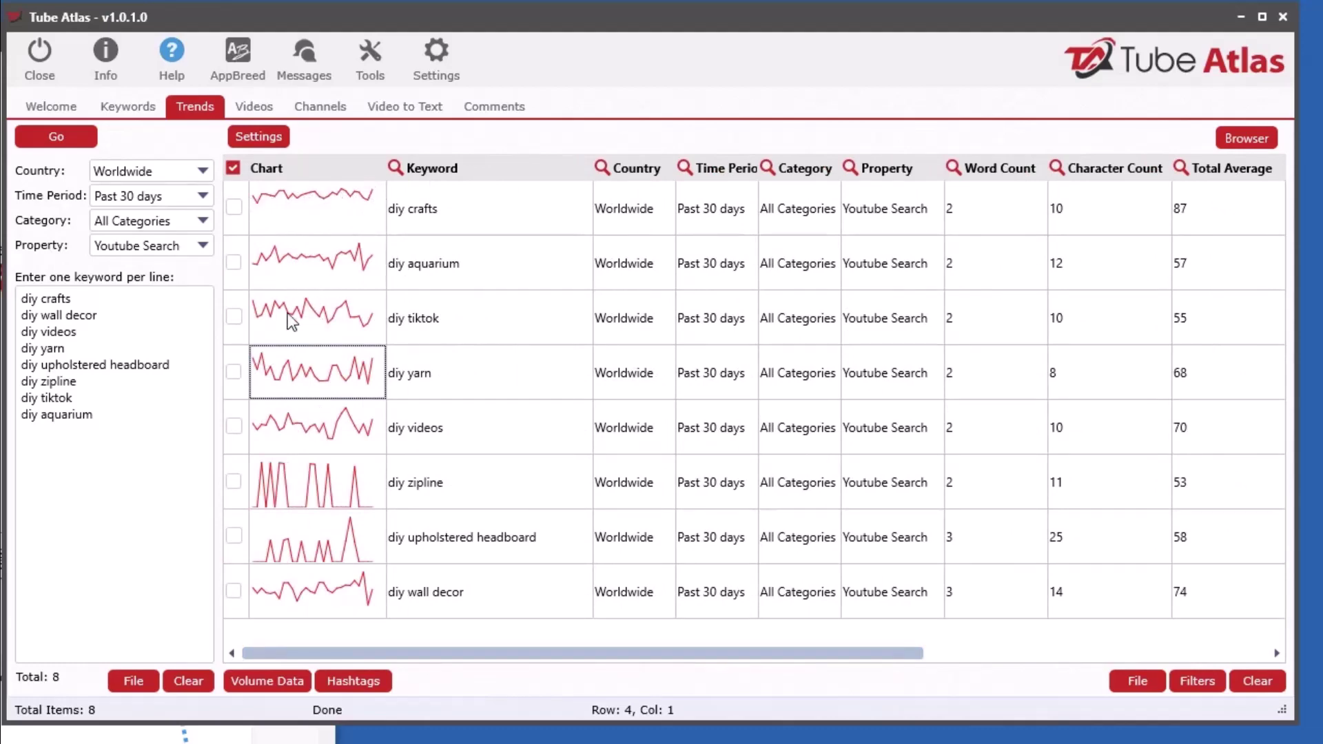
left_click_drag(891, 651, 1216, 651)
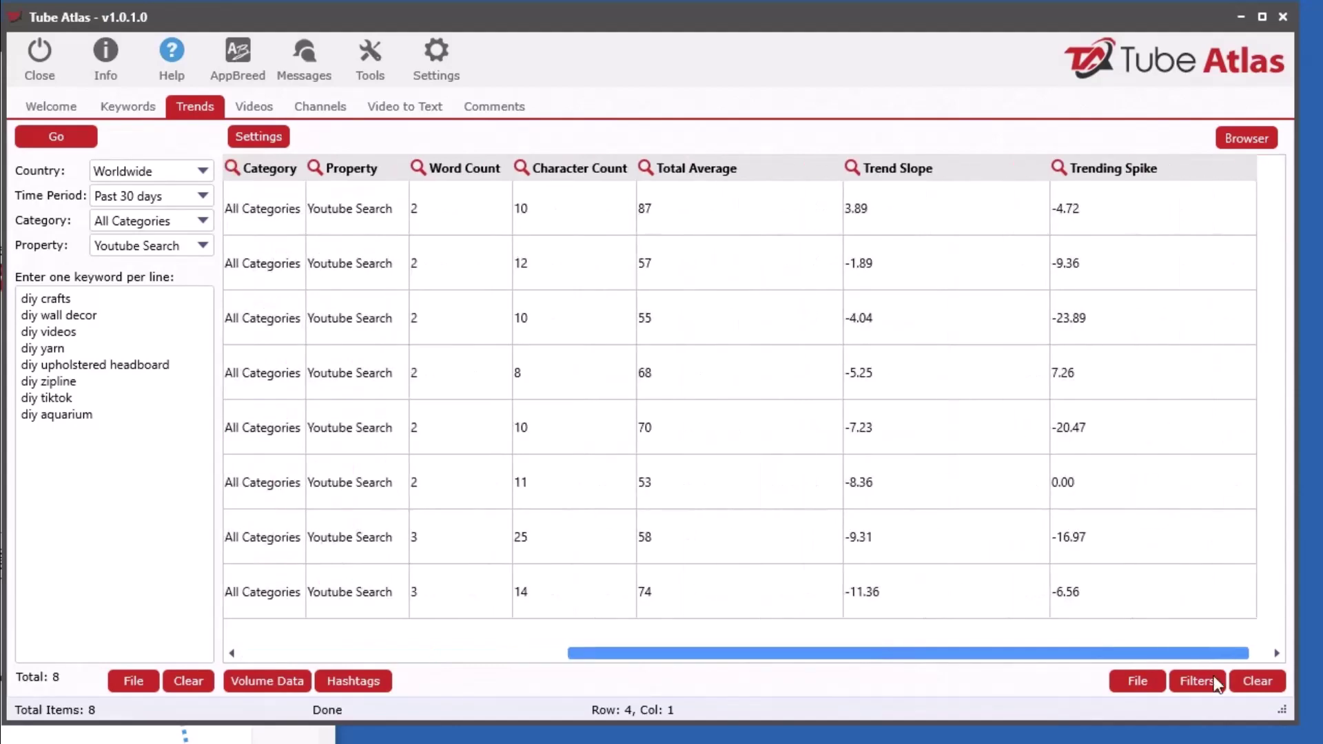
left_click(938, 172)
left_click_drag(1014, 656, 687, 653)
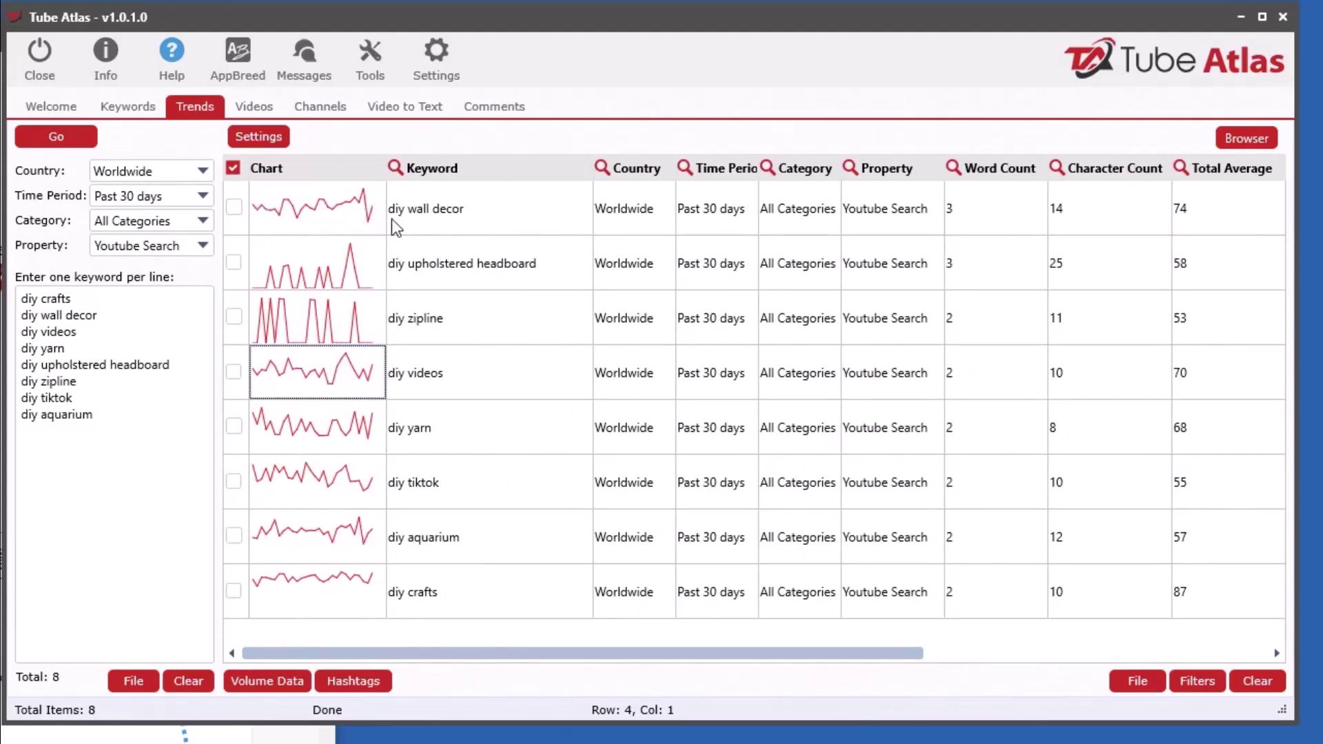
- Sort by Trending Spike, highest first, with diy yarn at 7.26 on top
left_click_drag(738, 651, 1110, 659)
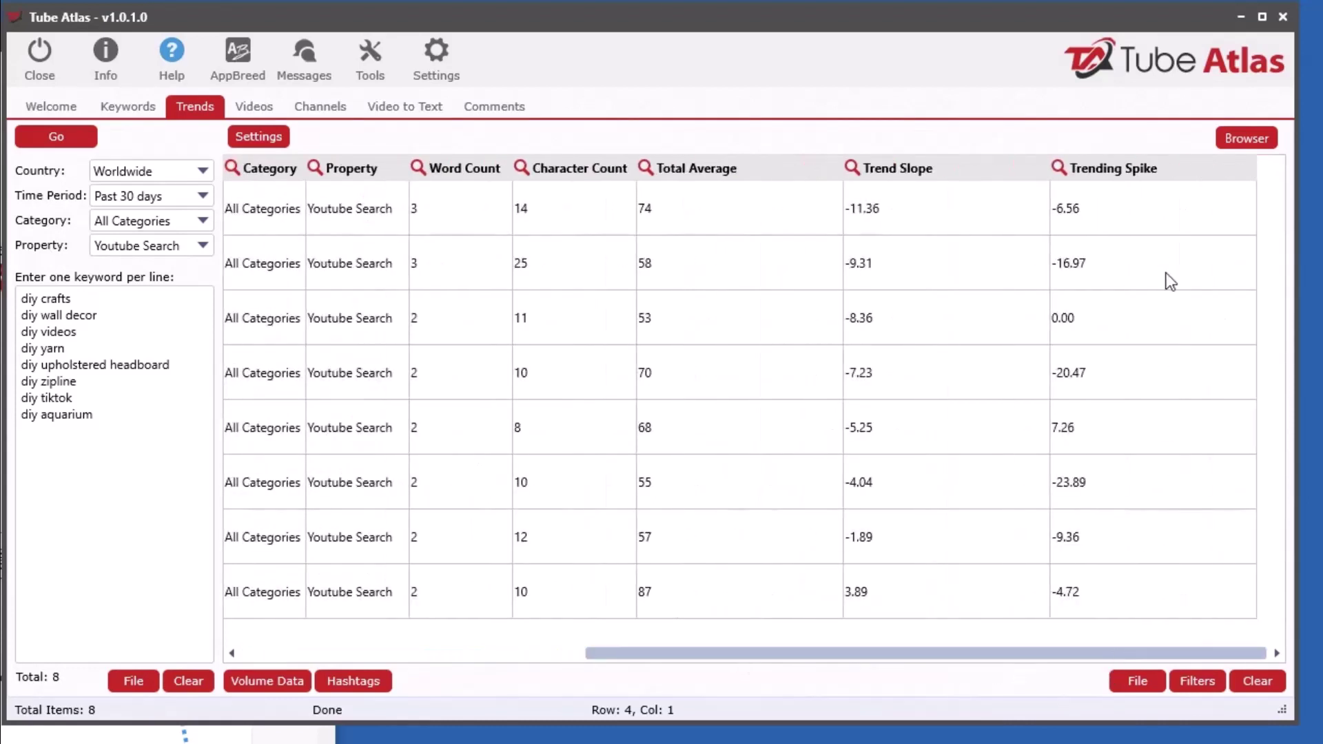
left_click(1139, 173)
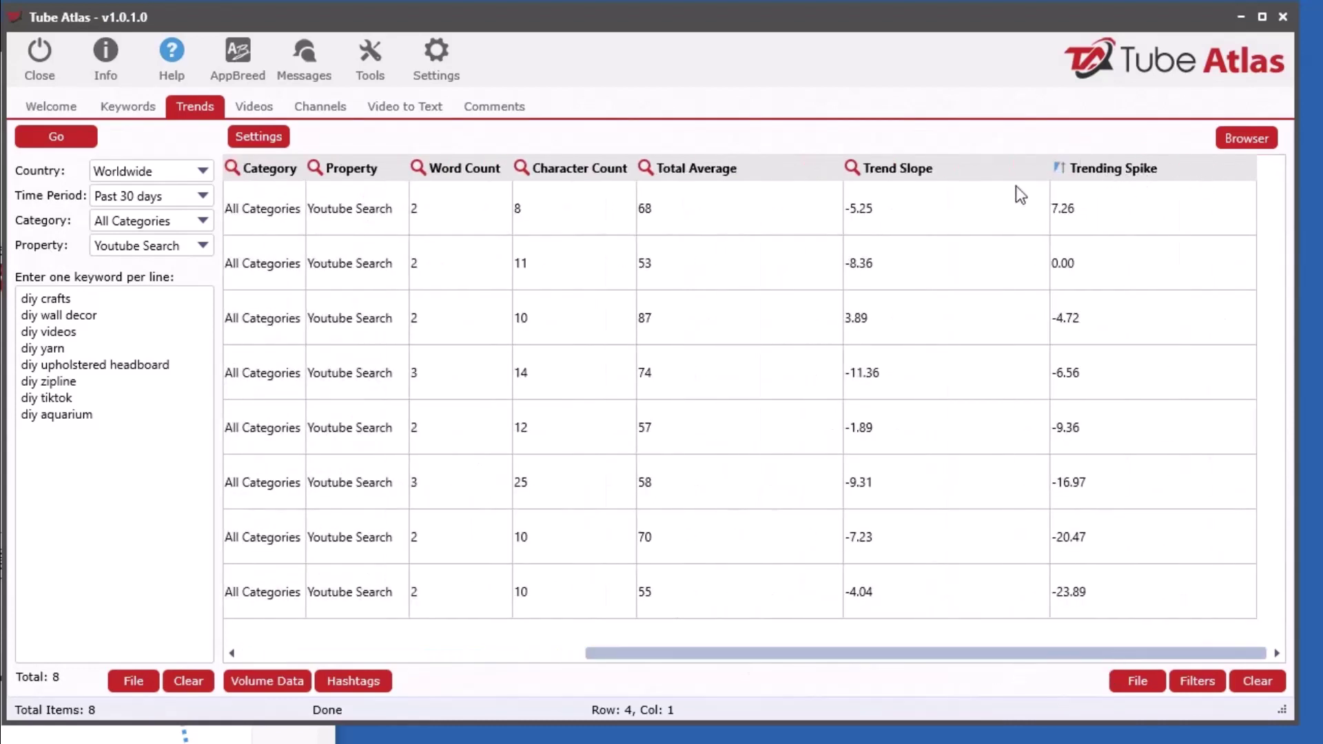
left_click_drag(1006, 659, 532, 688)
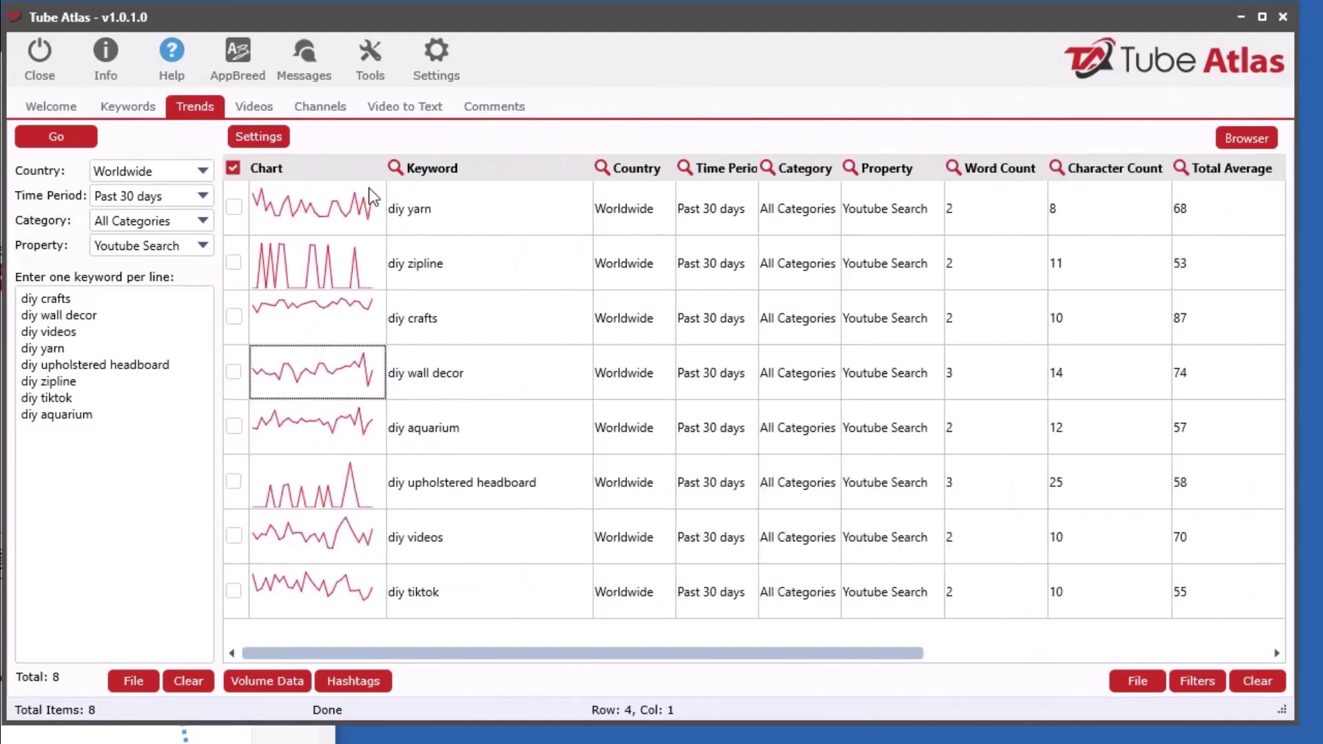
double_click(370, 213)
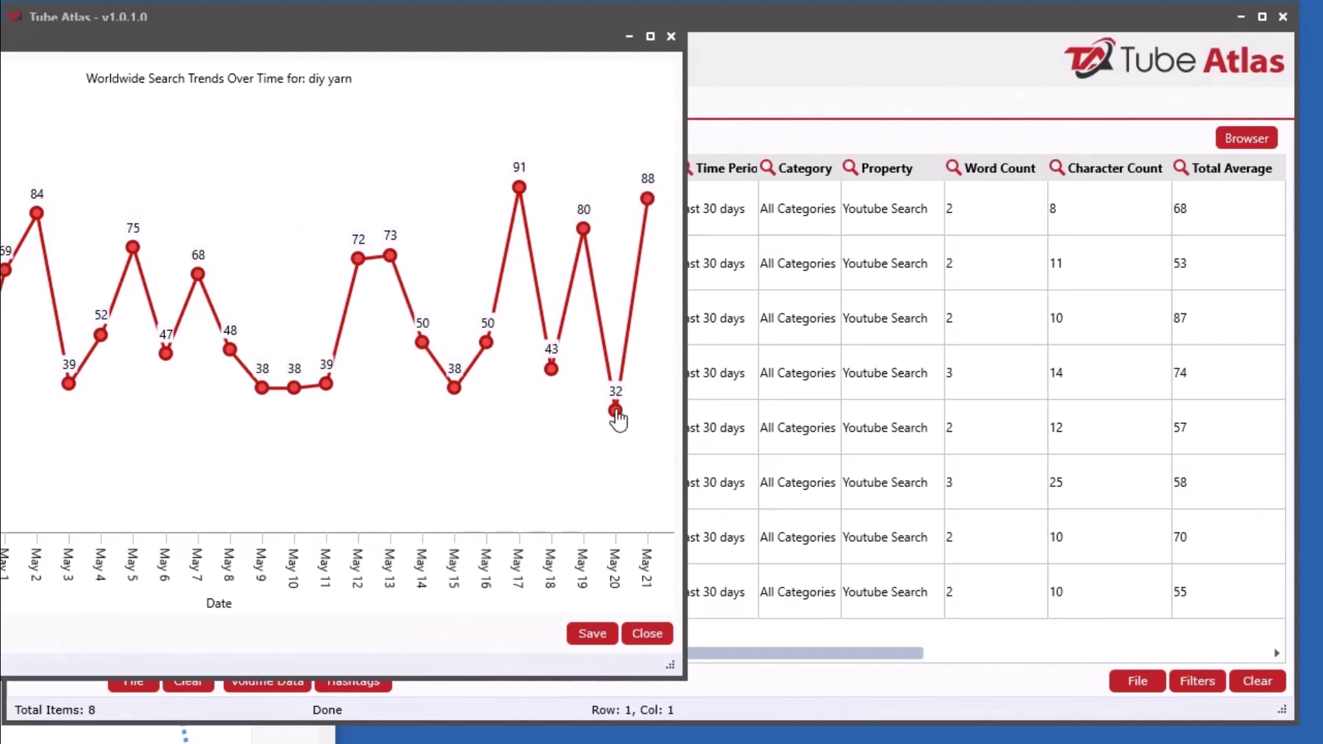
left_click(672, 37)
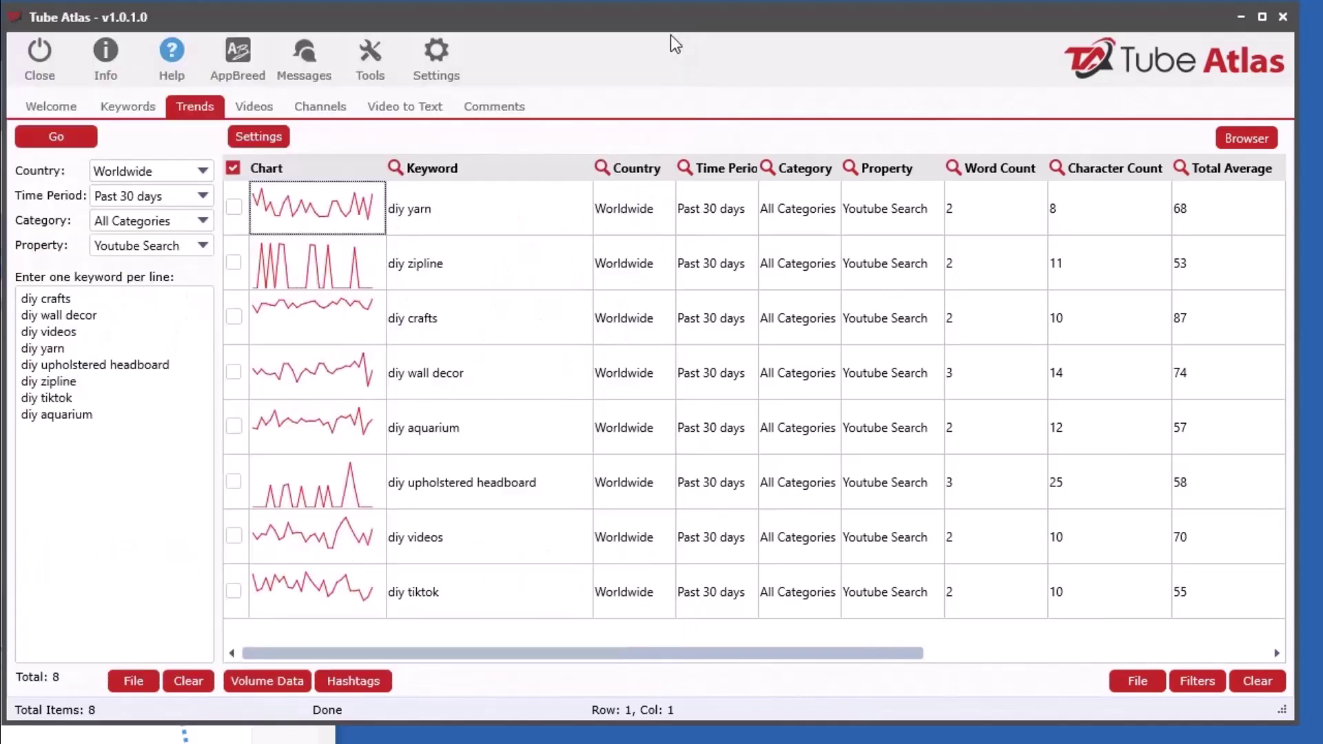
double_click(301, 274)
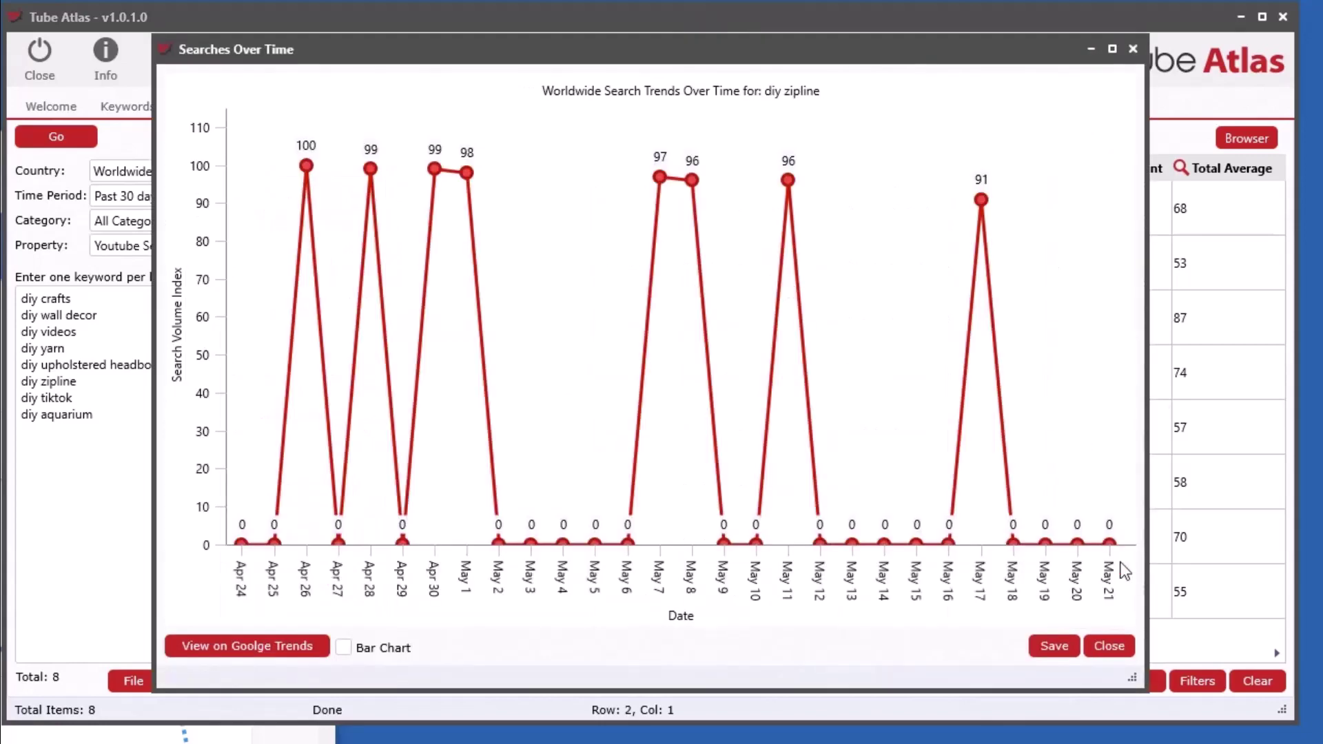
left_click(1109, 646)
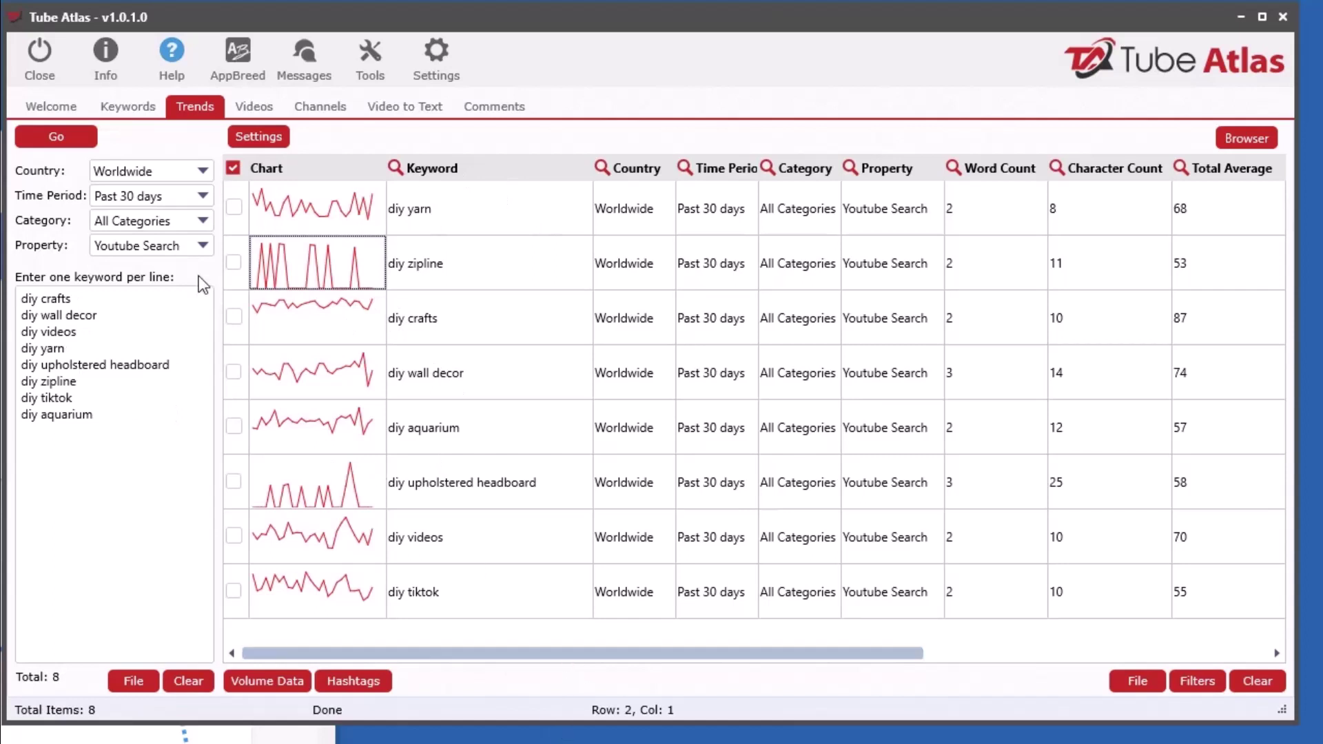
left_click(138, 203)
left_click(42, 201)
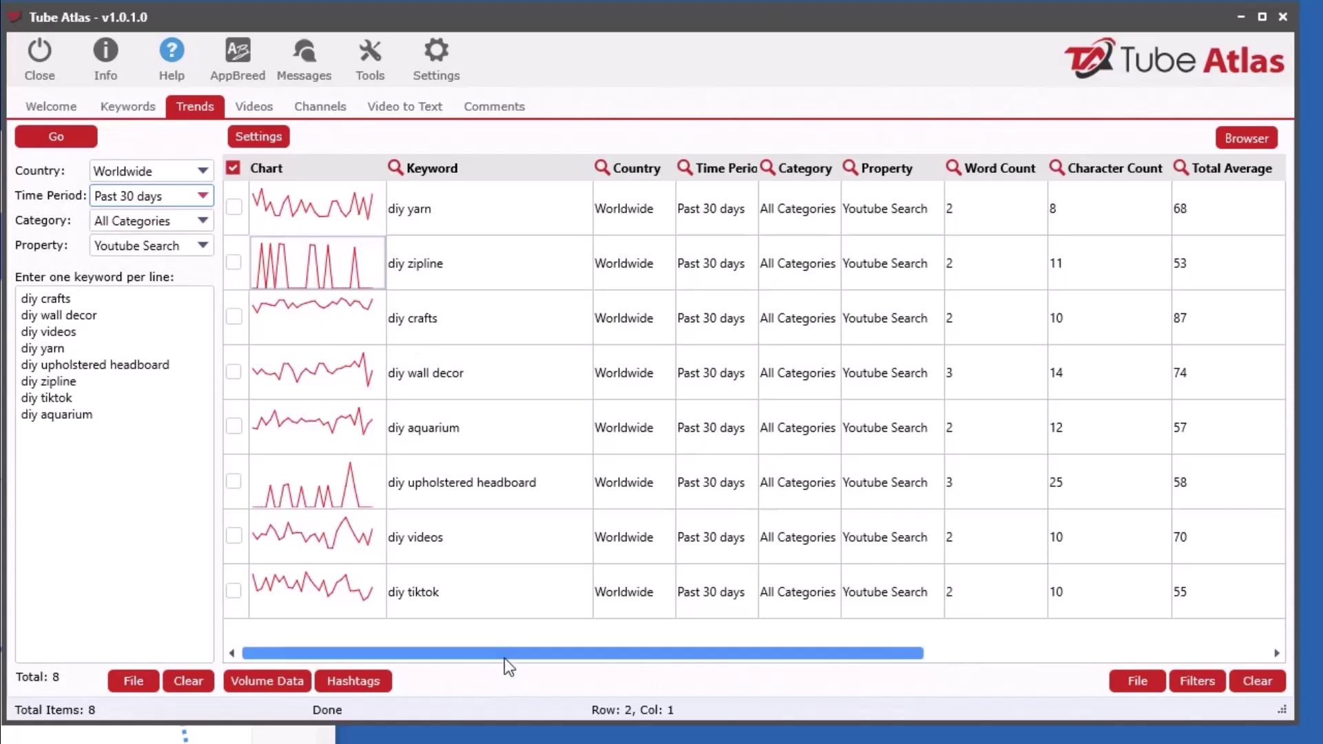
left_click_drag(504, 659, 880, 685)
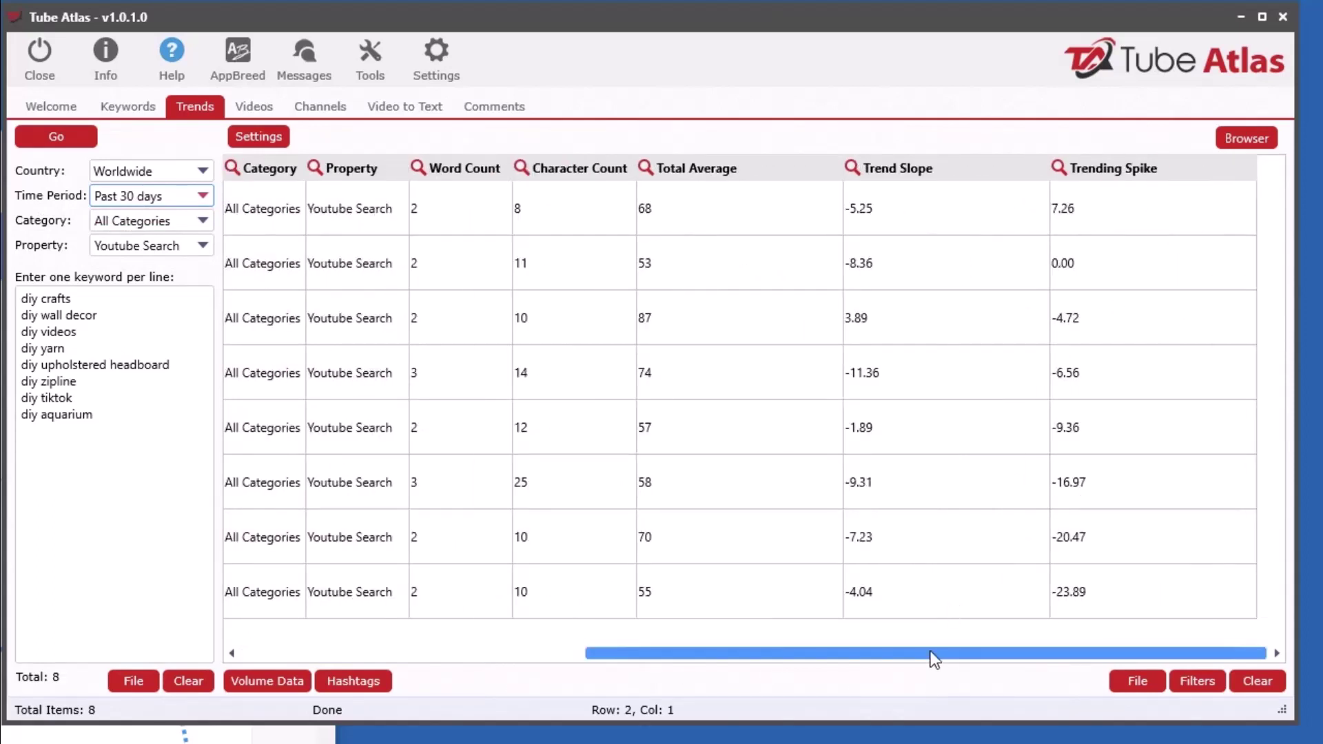
left_click_drag(948, 657, 825, 654)
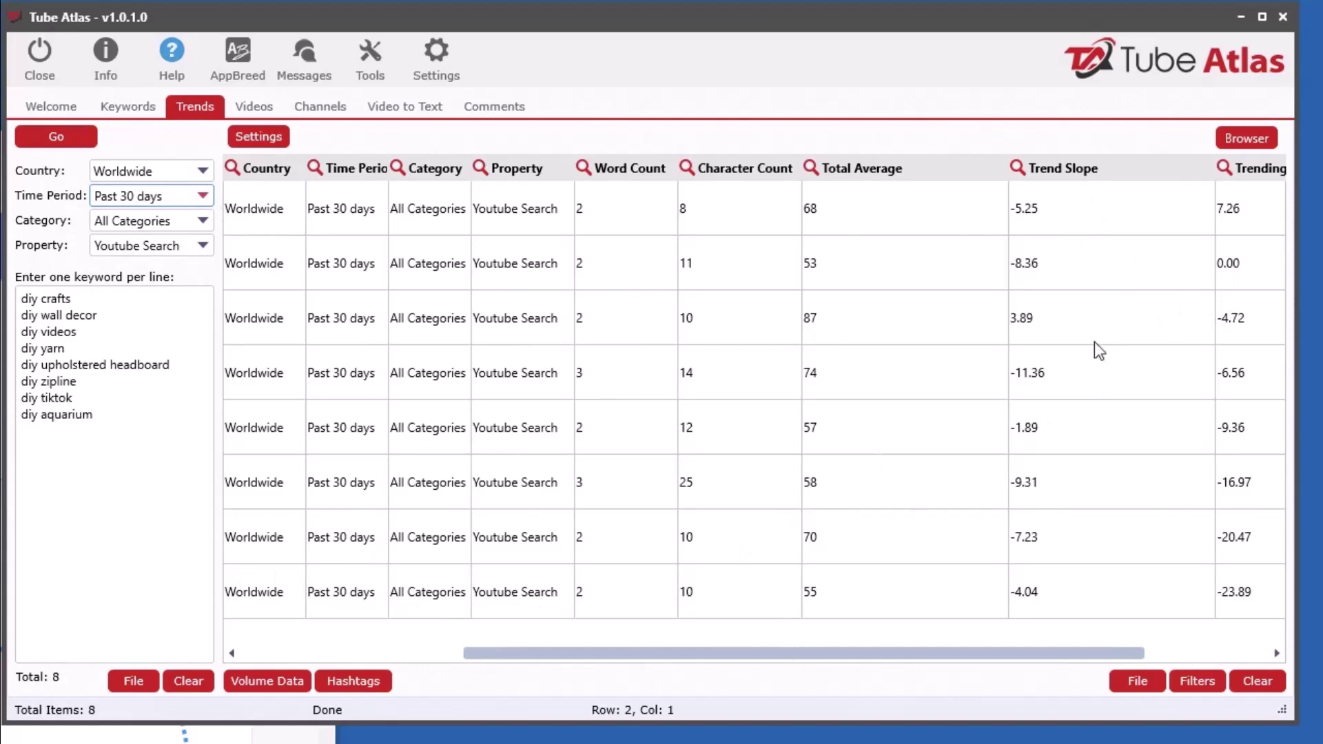
left_click_drag(1065, 655, 1187, 669)
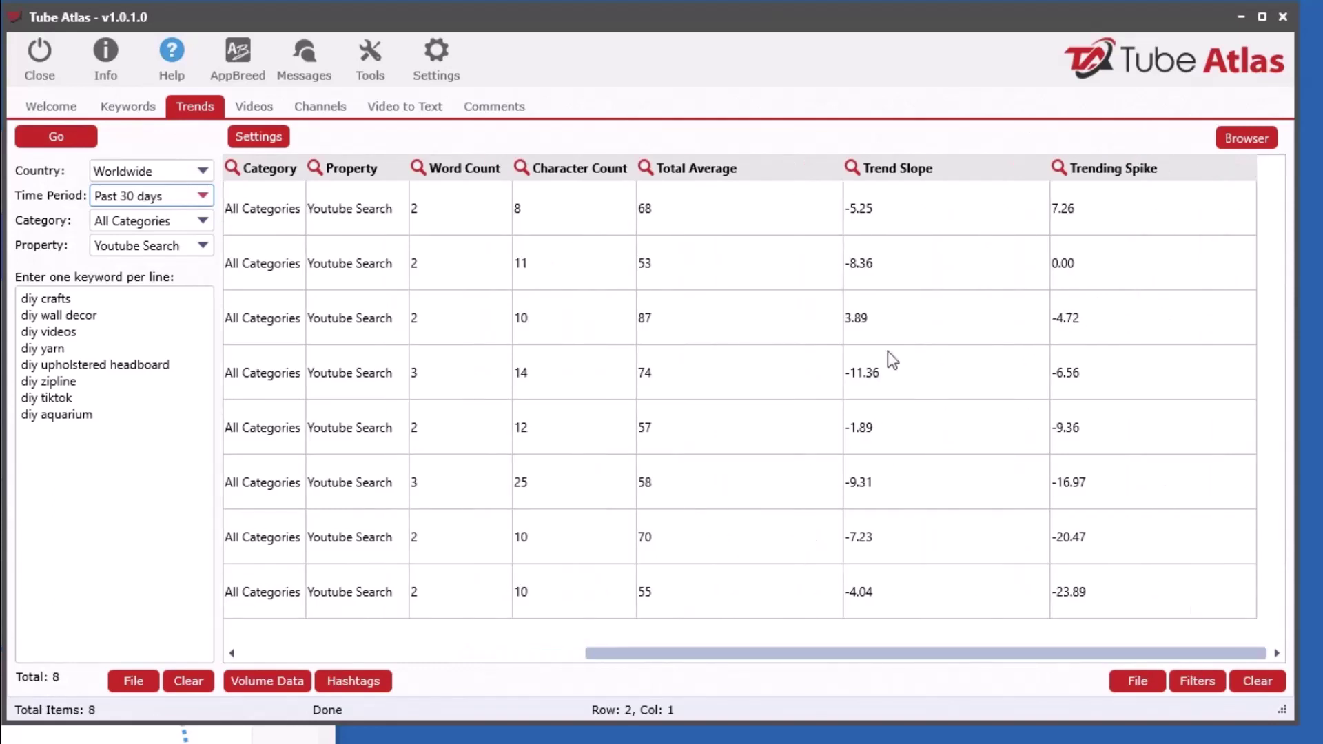
double_click(501, 219)
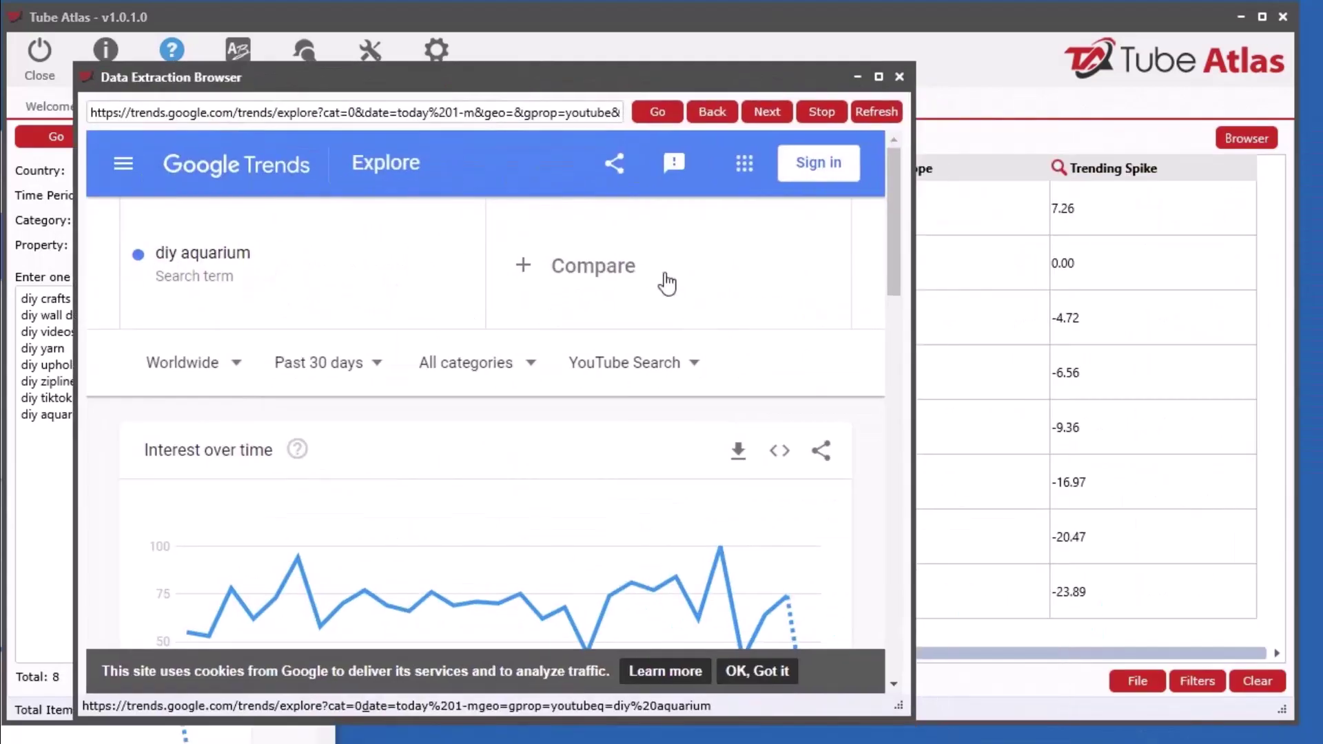
left_click_drag(366, 80, 1322, 228)
left_click_drag(805, 654, 411, 661)
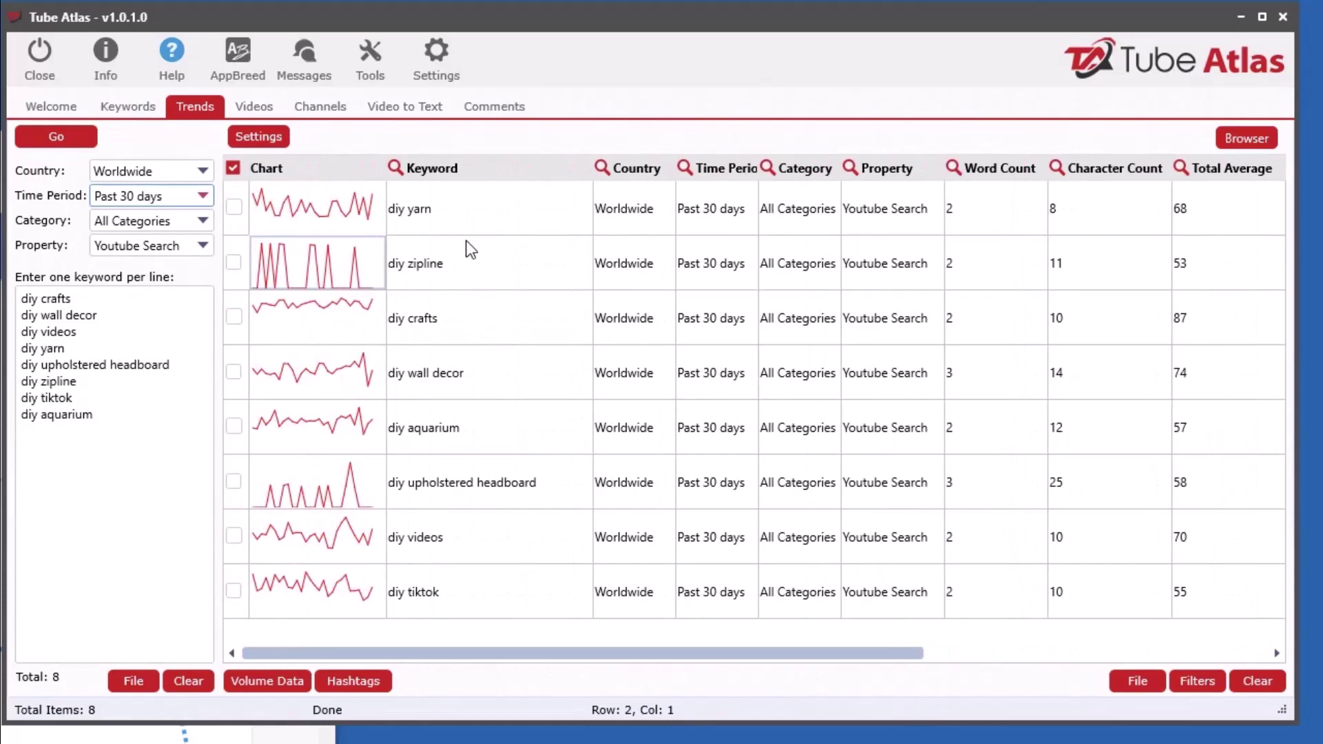
- Send the diy zipline keyword to the Video search tool
right_click(461, 218)
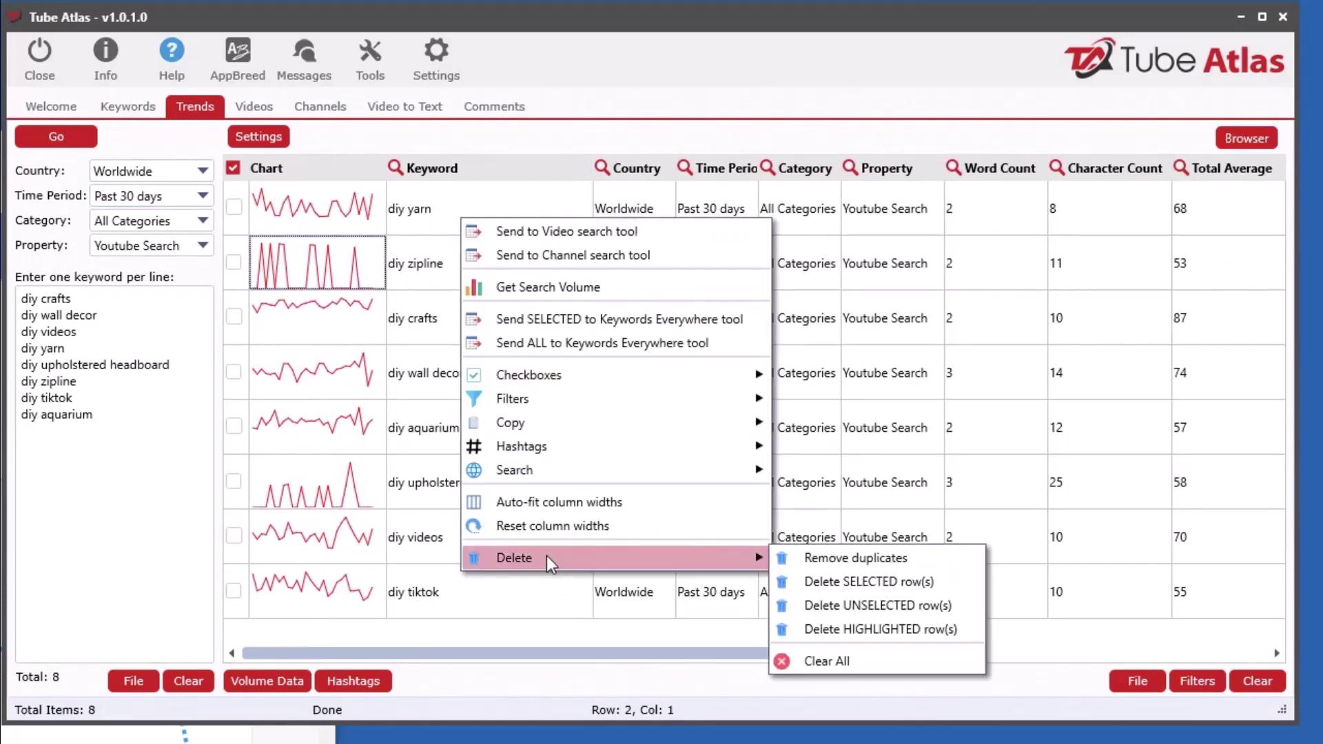
left_click(435, 285)
left_click(445, 281)
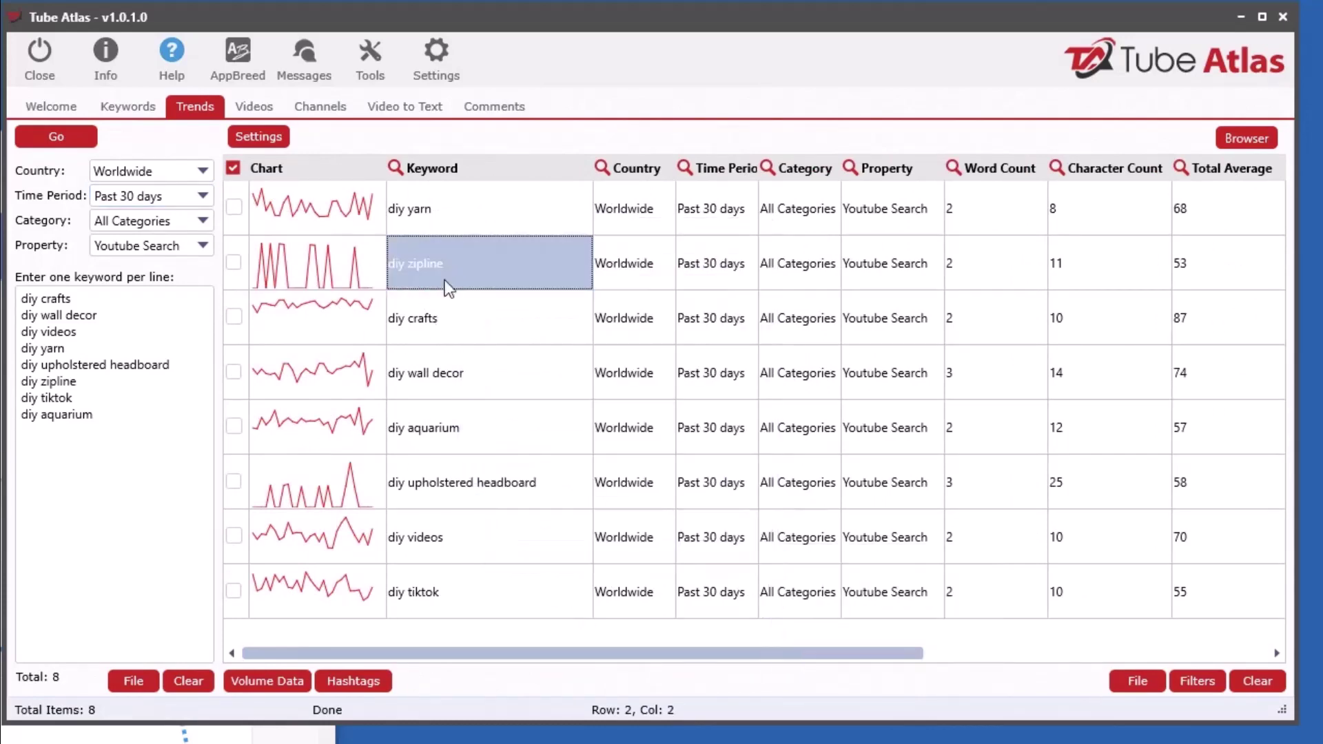
left_click(935, 276)
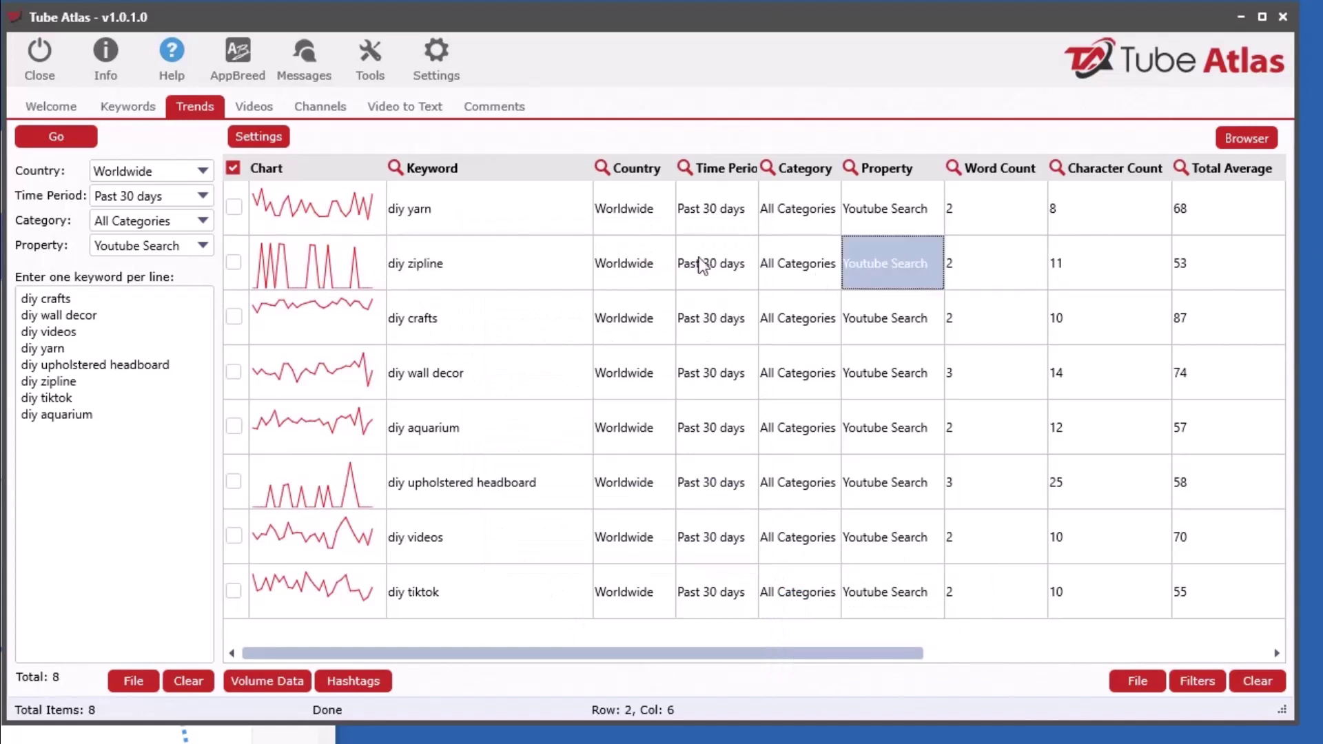
left_click_drag(840, 271, 838, 271)
left_click(618, 272)
left_click(467, 271)
left_click(705, 270)
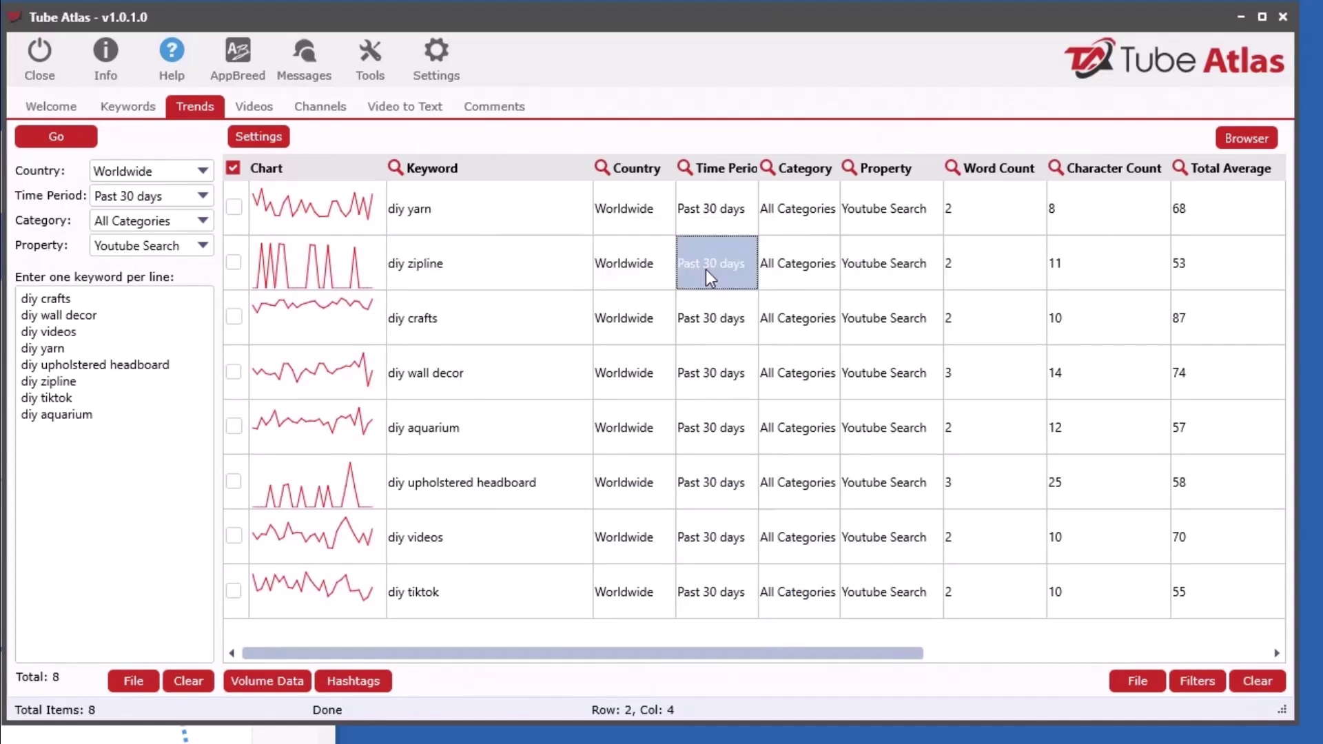
right_click(706, 270)
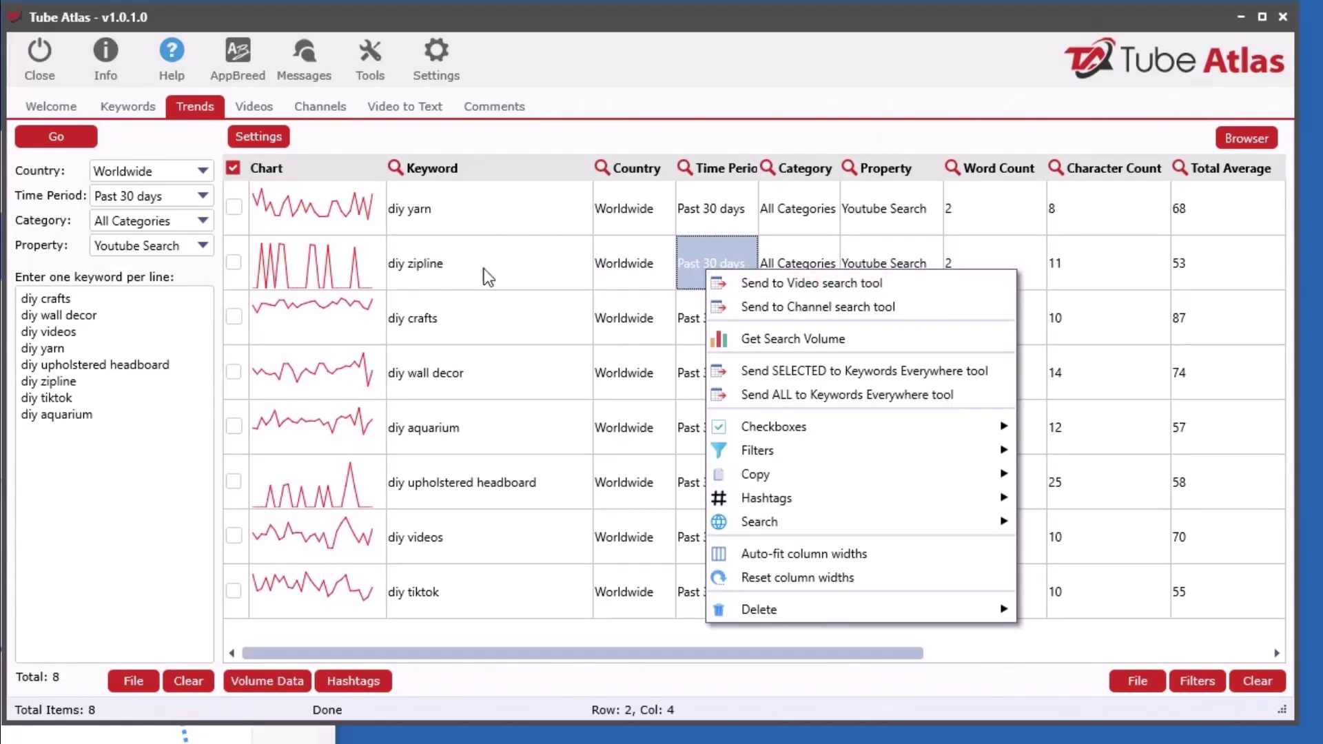
left_click(848, 286)
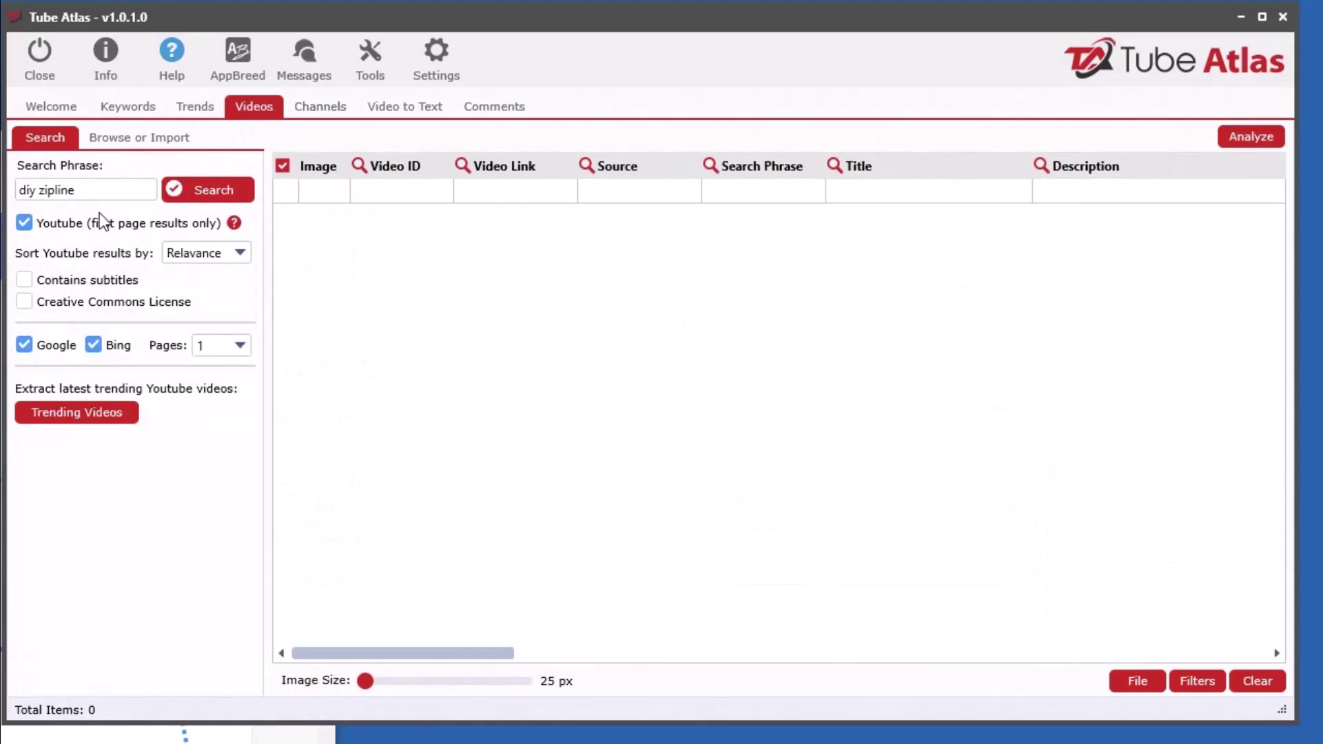
- Back on Trends, send diy zipline to the Channel search tool and check the Videos tab
left_click(200, 106)
right_click(726, 262)
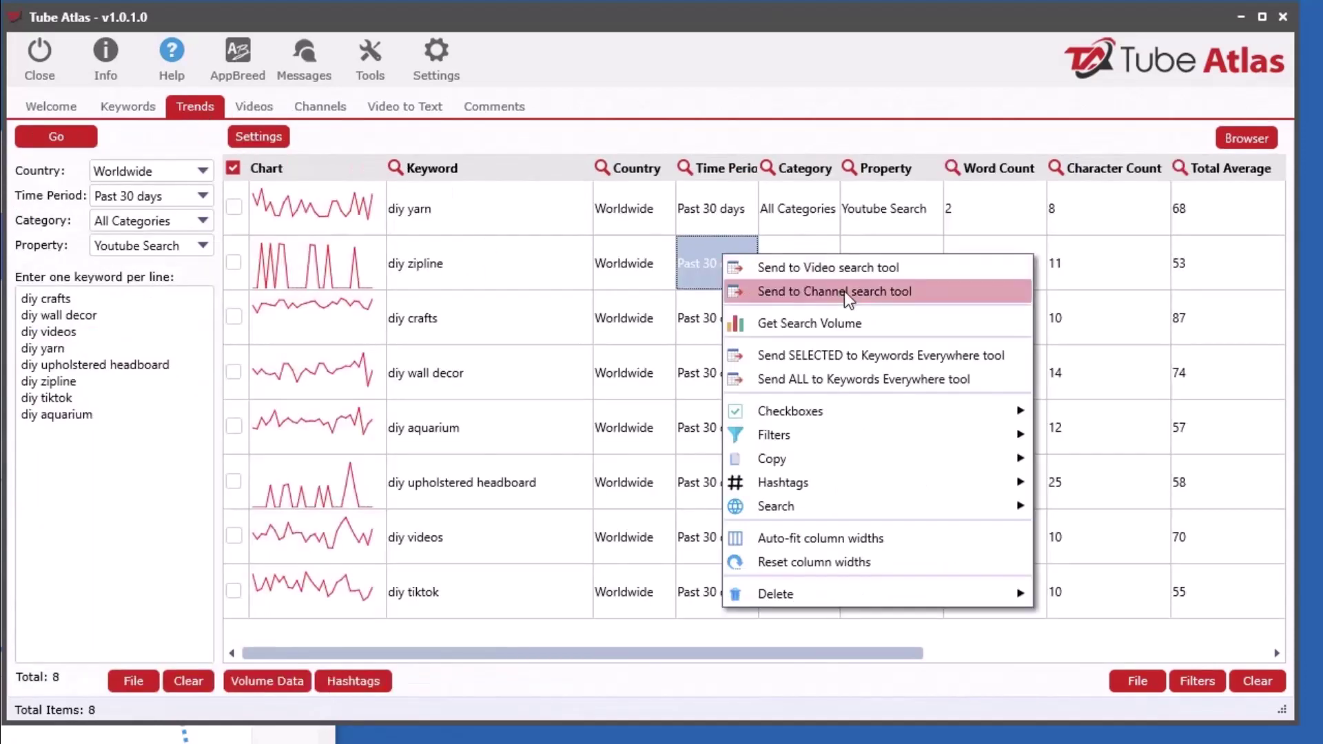
left_click(817, 291)
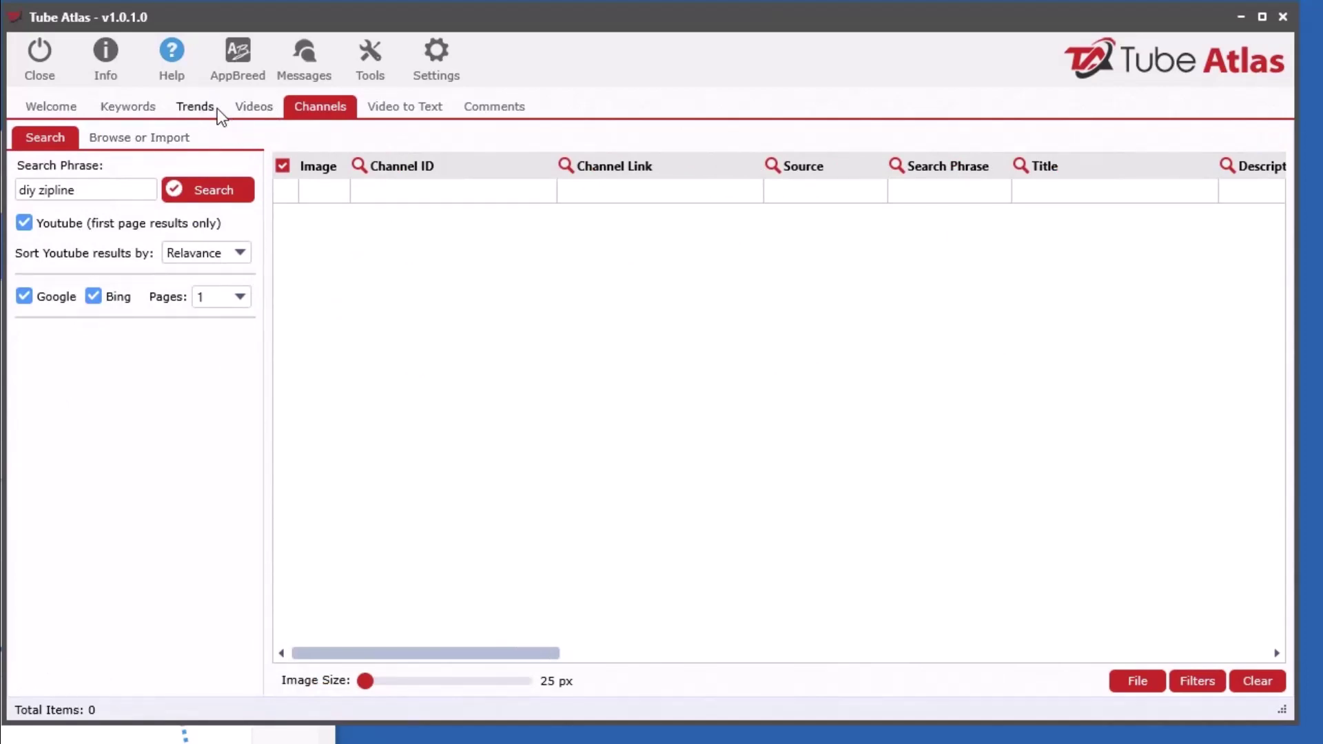
left_click(240, 112)
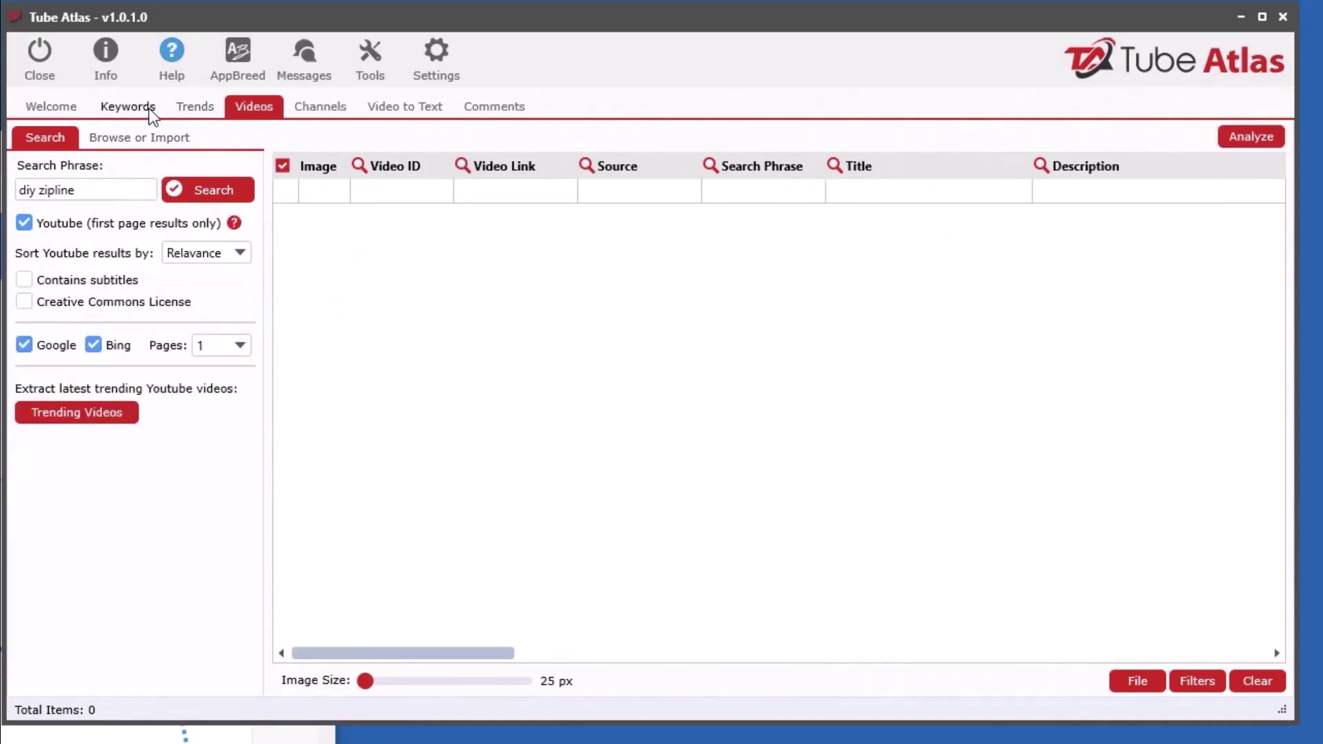
left_click(191, 107)
- Preview the Import search volume window for the 8-keyword Google set, then reach Keywords Everywhere options
right_click(717, 261)
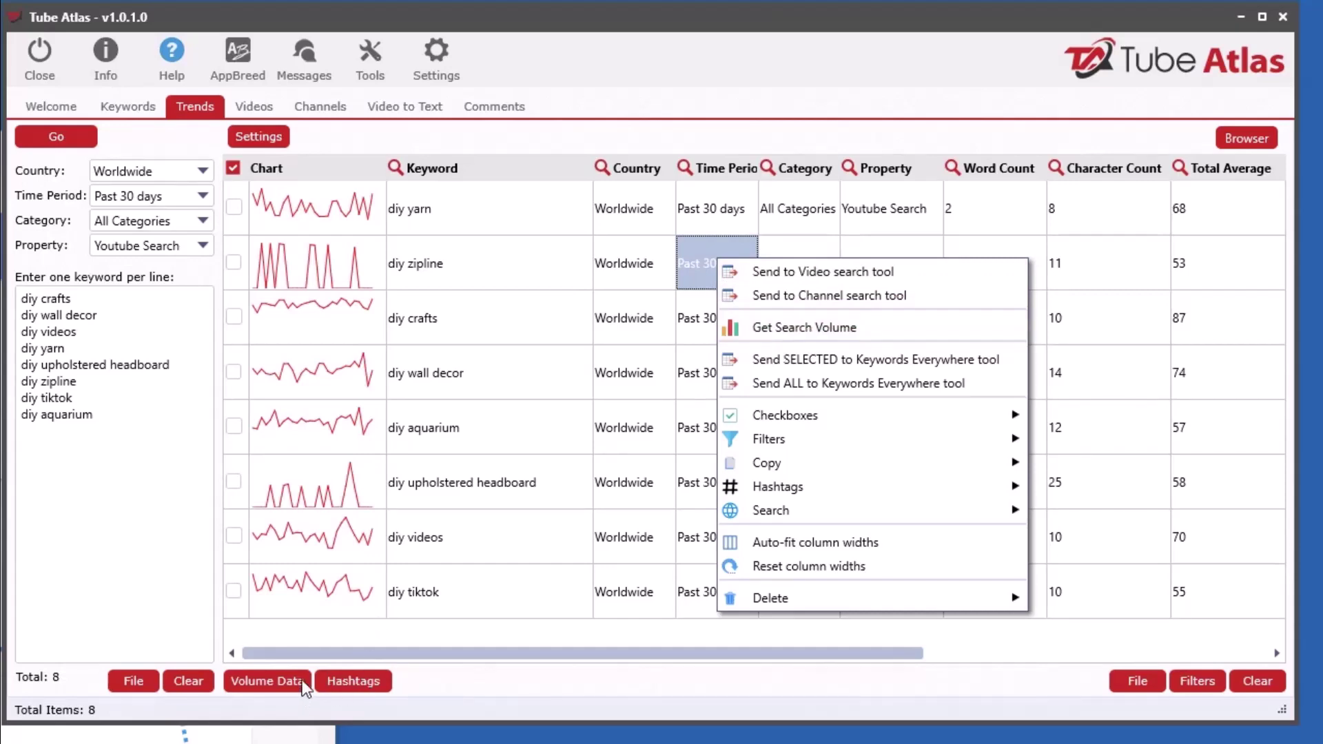
left_click(260, 679)
left_click(264, 677)
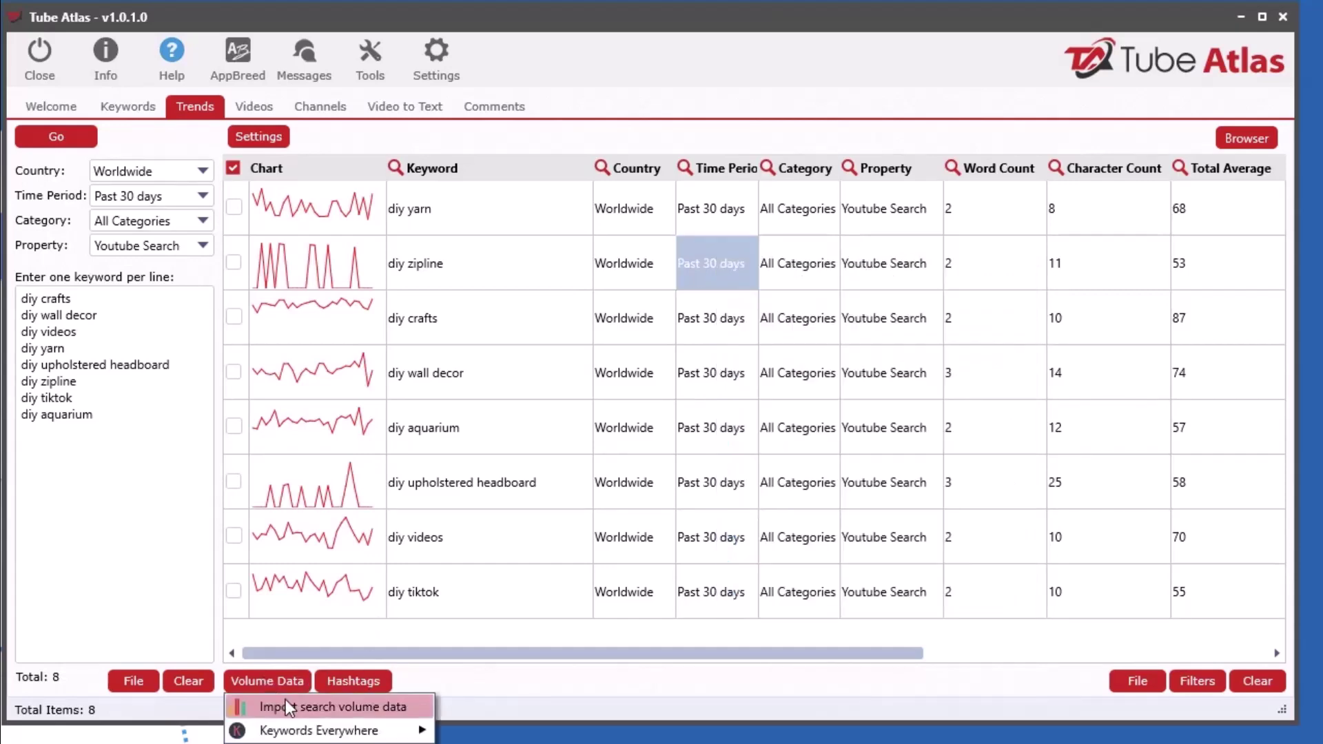
left_click(285, 705)
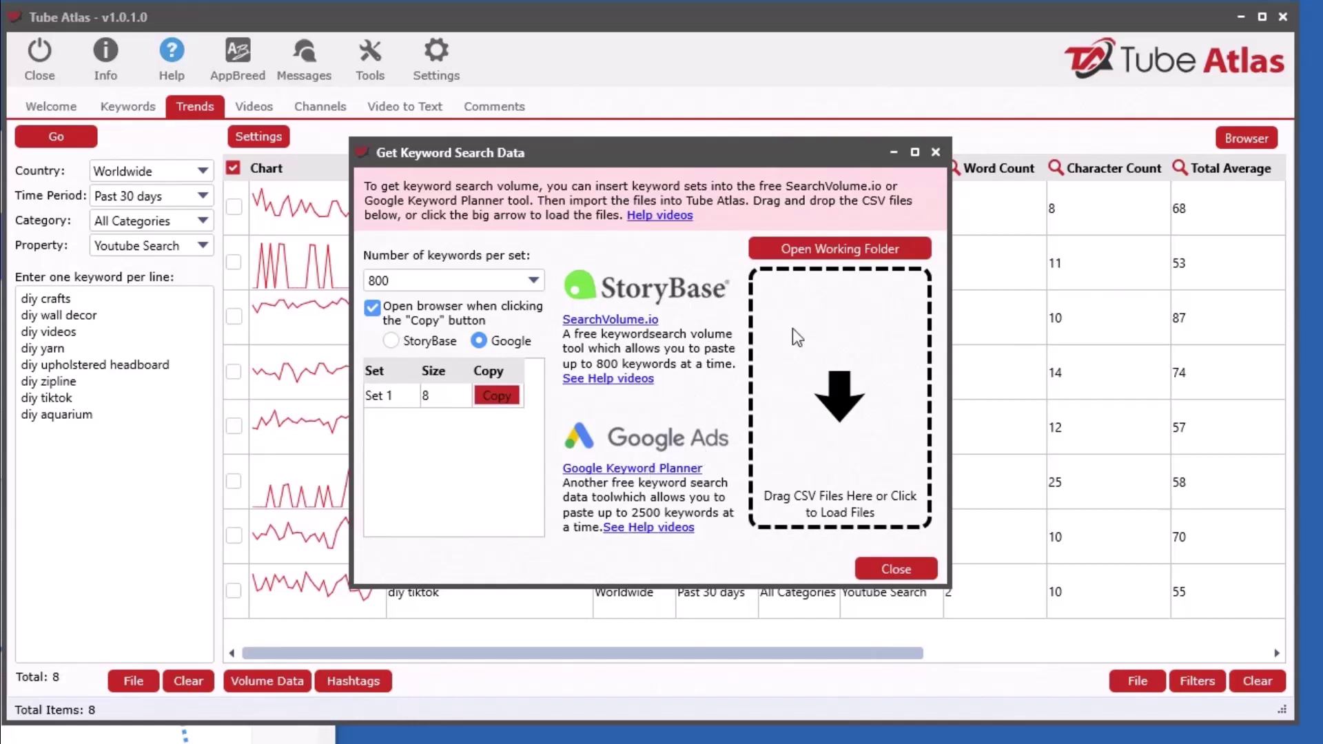
left_click(900, 570)
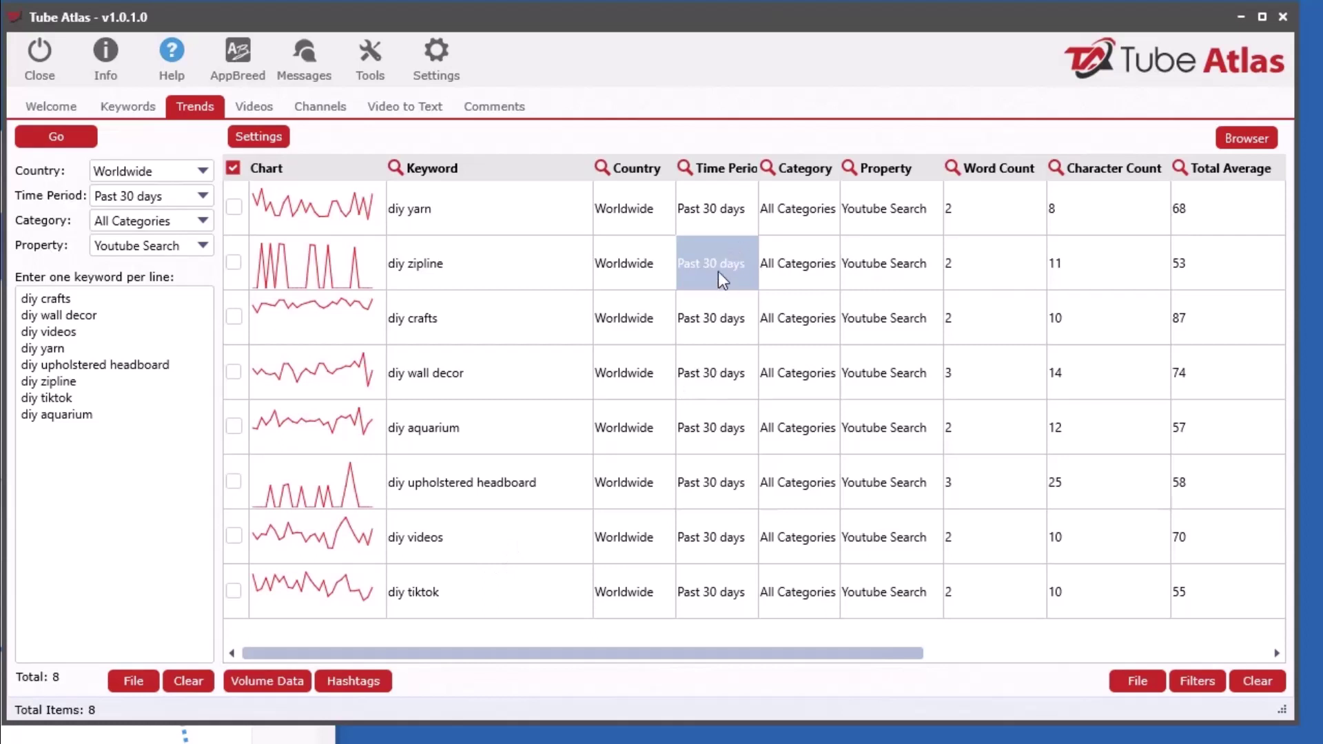
left_click(283, 677)
mouse_move(400, 735)
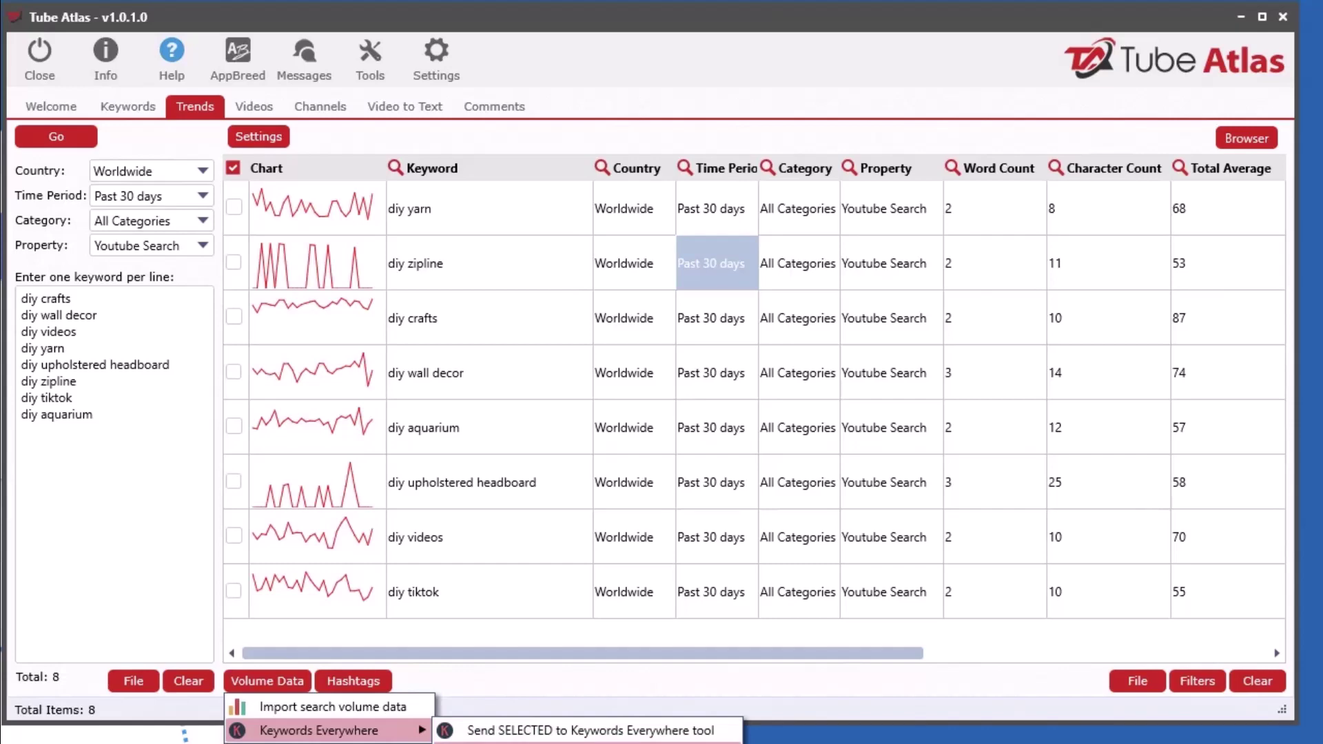
- Fetch Keywords Everywhere volumes for all eight keywords, read them (diy crafts 49,500), and close the window
left_click(685, 30)
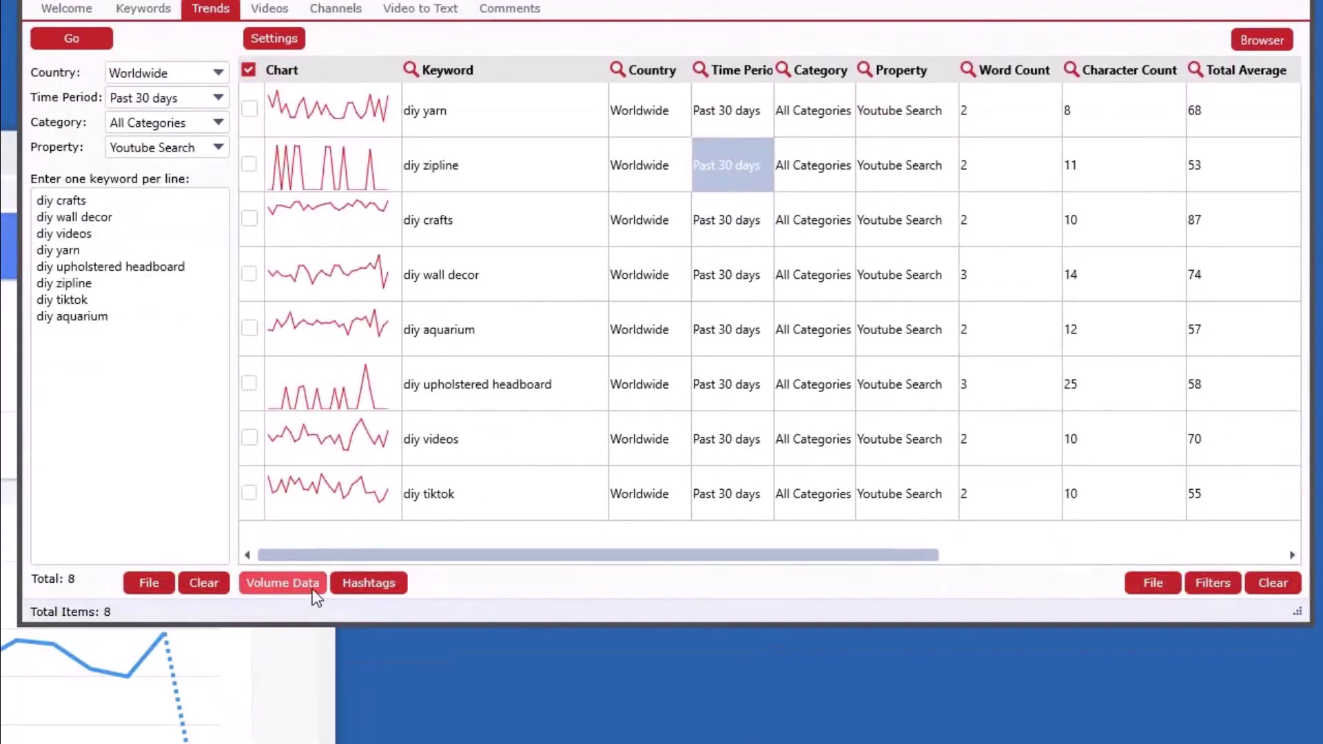
left_click(303, 585)
mouse_move(369, 634)
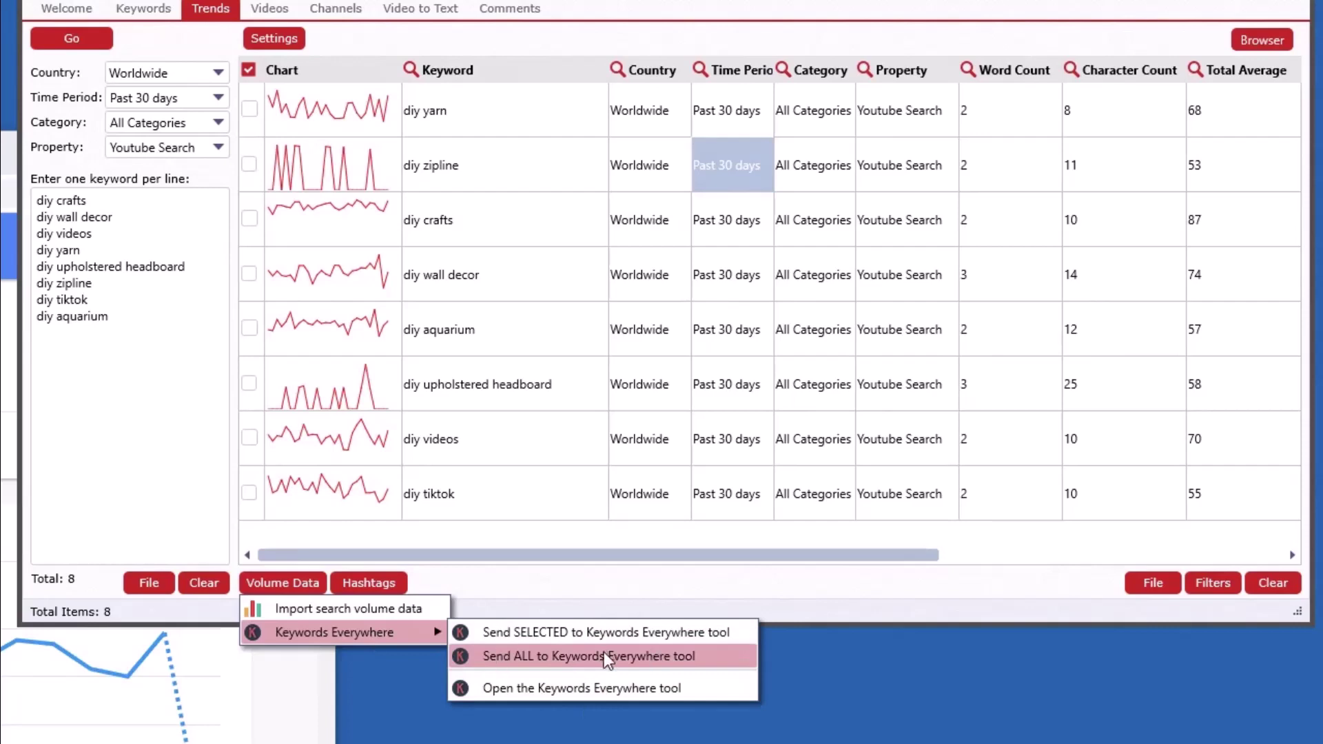
left_click(604, 656)
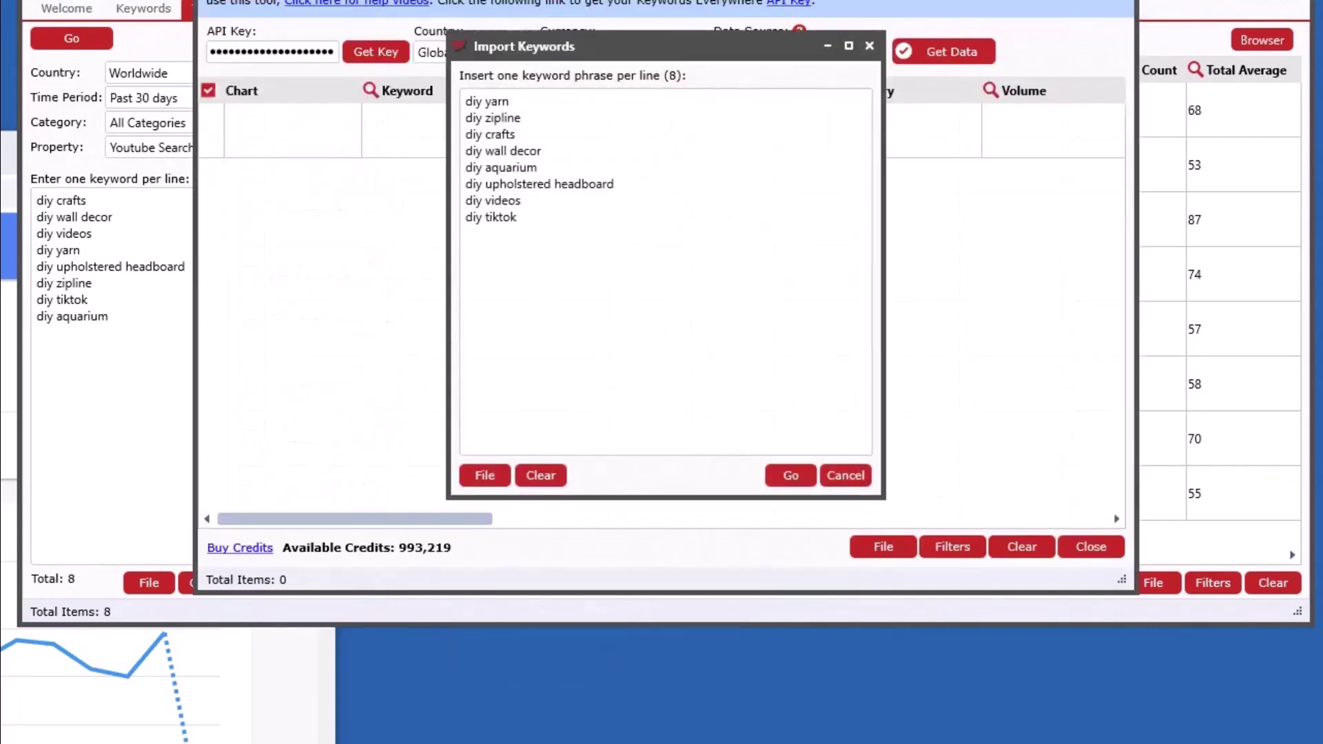
left_click(786, 474)
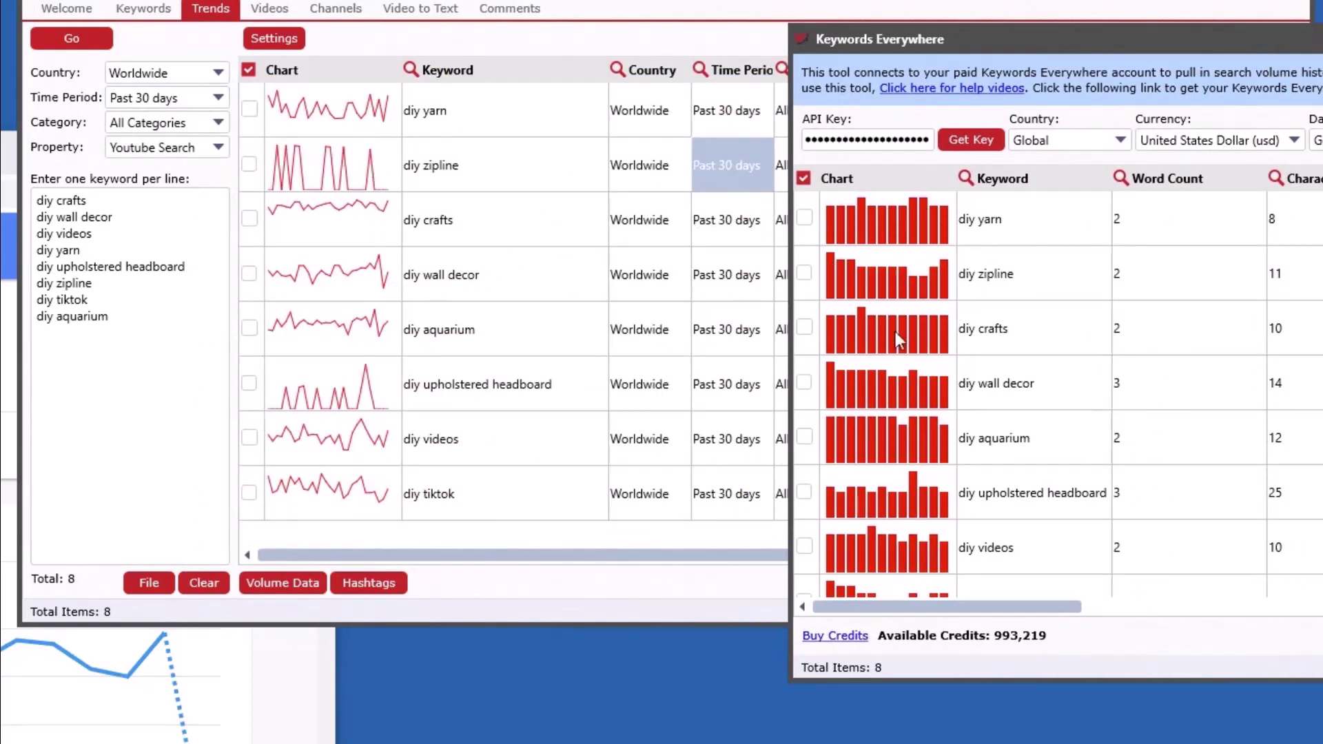
left_click_drag(1126, 43, 688, 2)
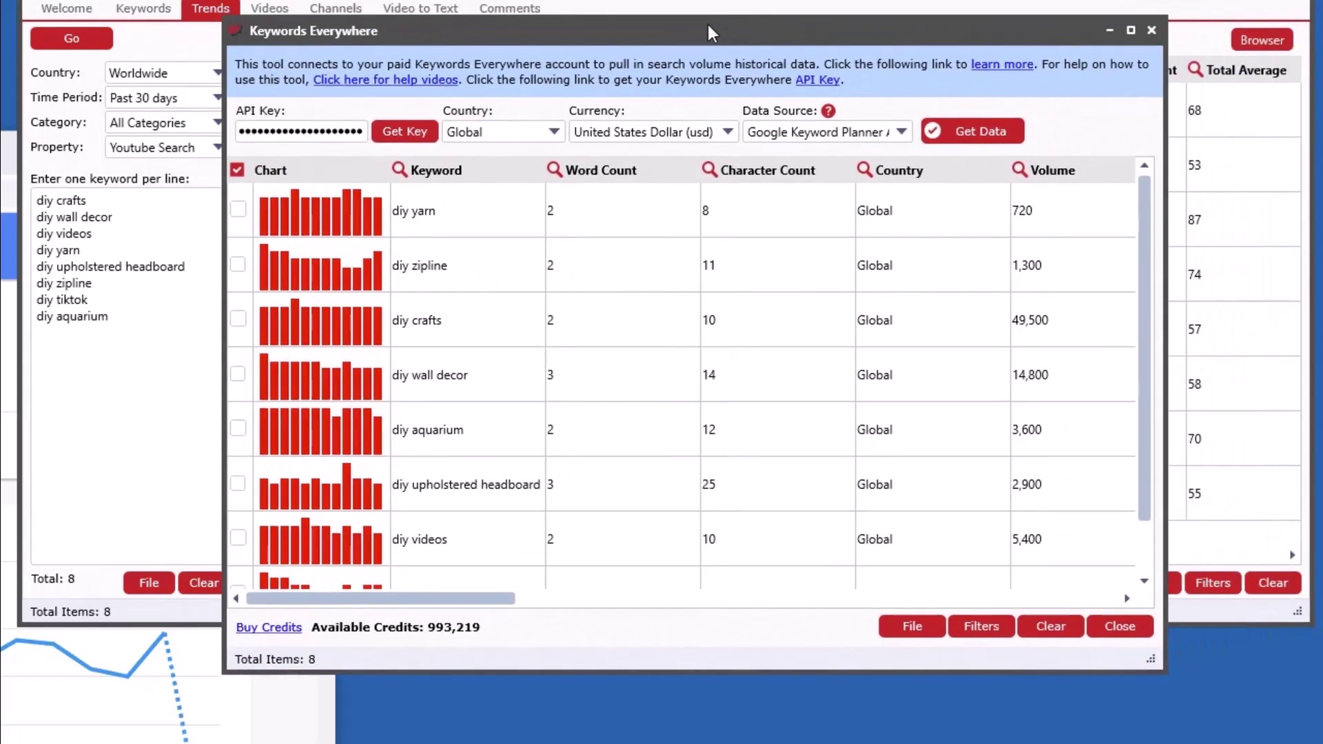
left_click_drag(839, 2, 708, 38)
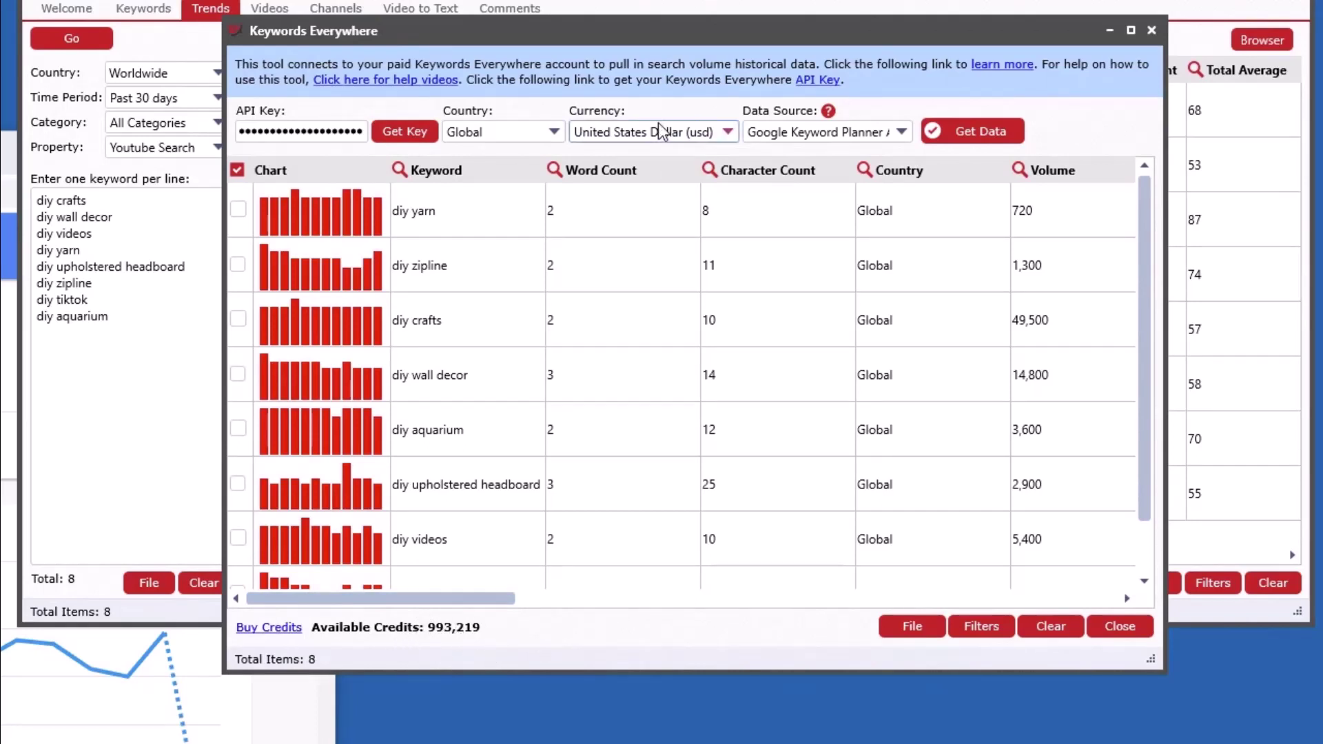
left_click_drag(648, 32, 668, 55)
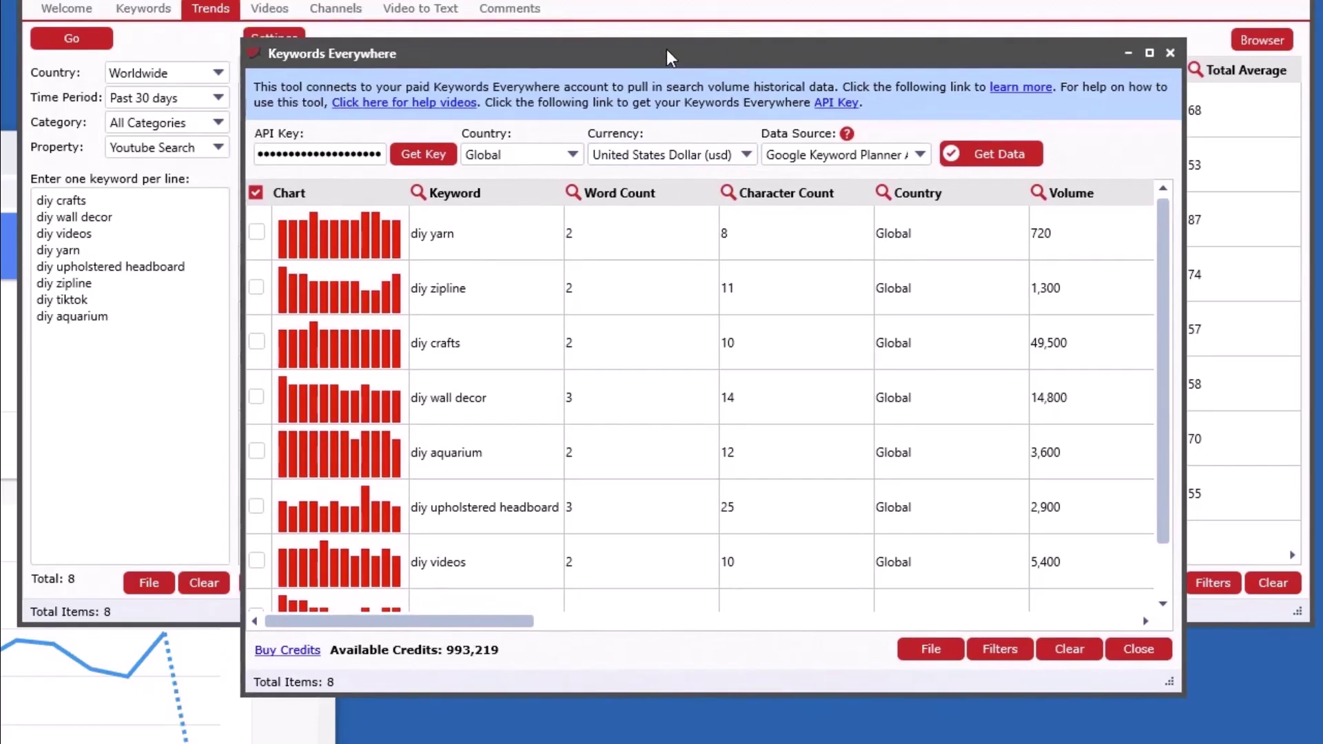
left_click(1137, 649)
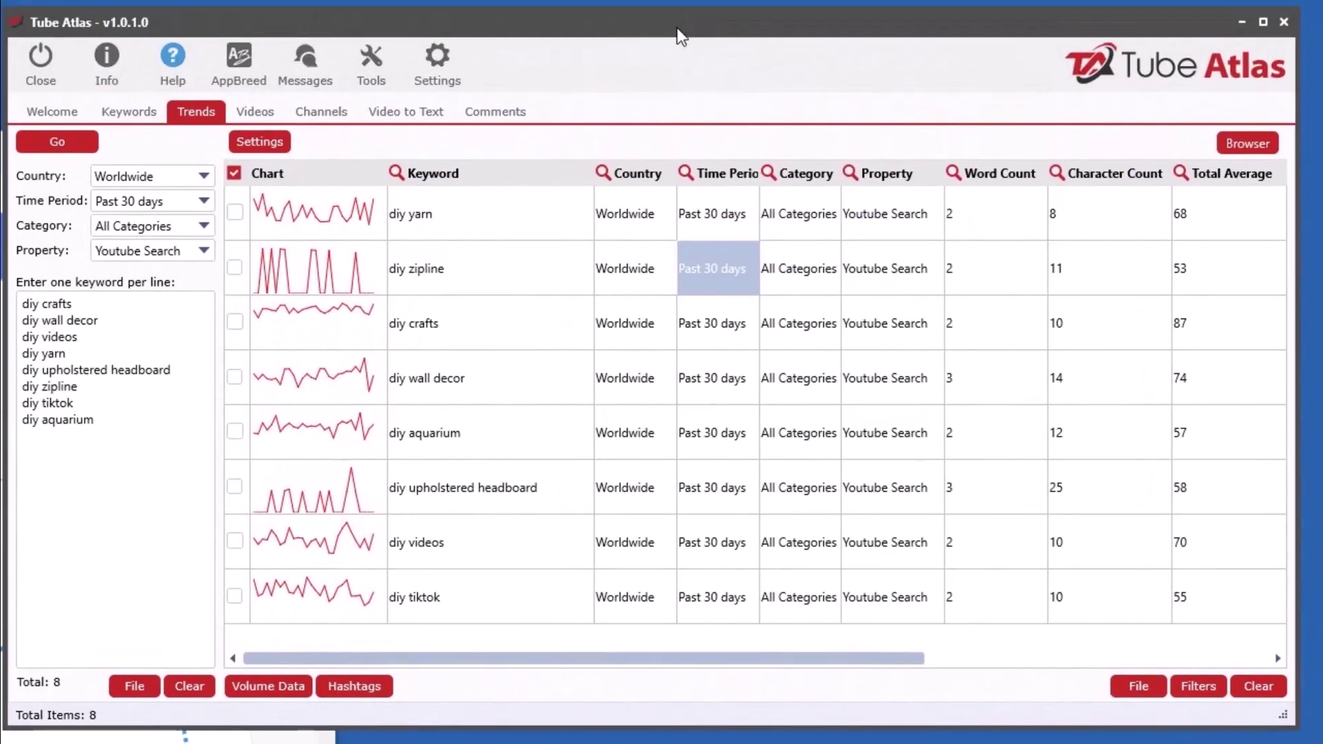
right_click(712, 273)
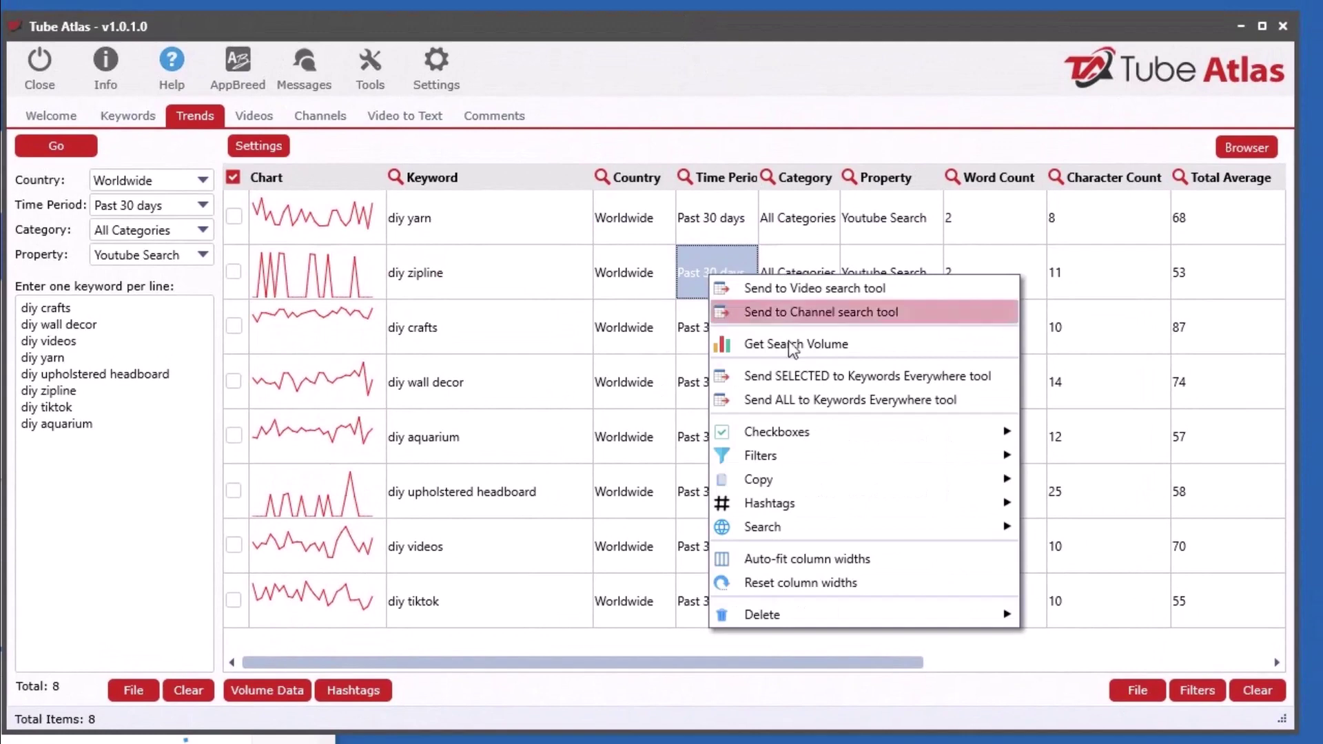
mouse_move(789, 430)
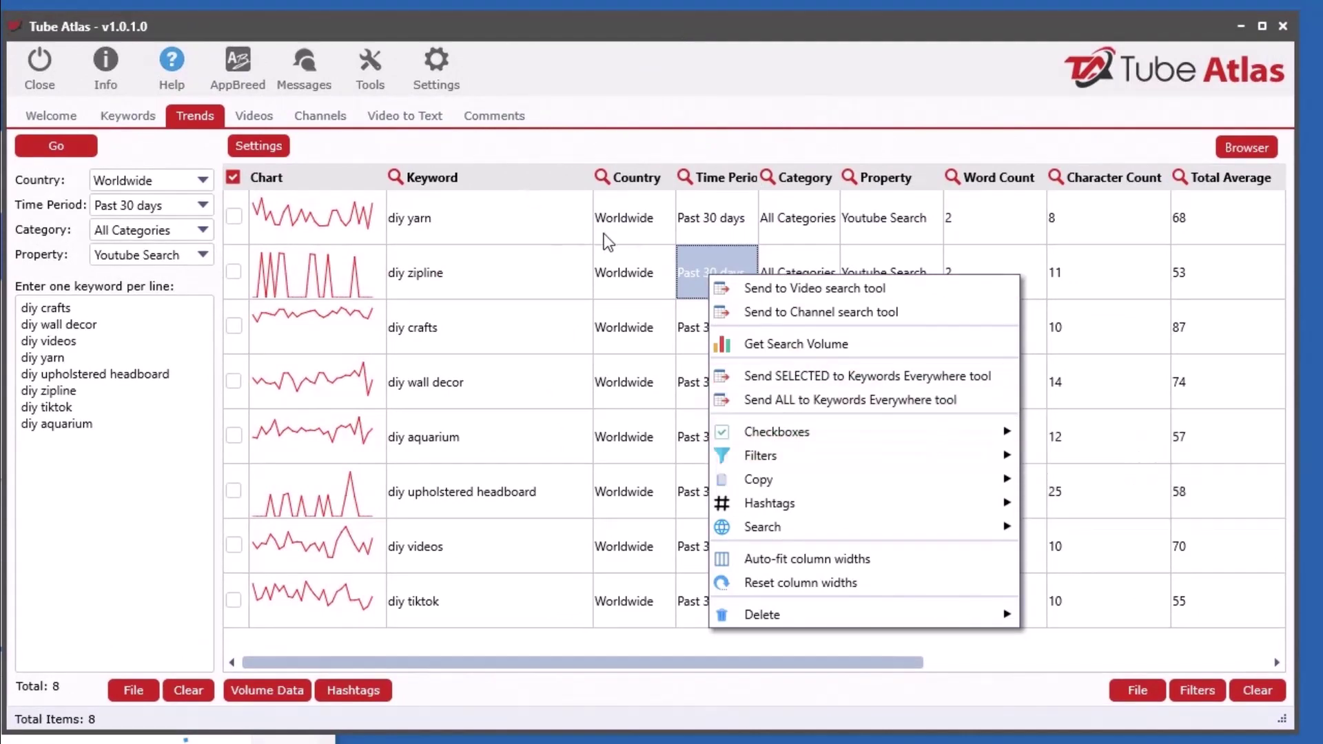
left_click(394, 177)
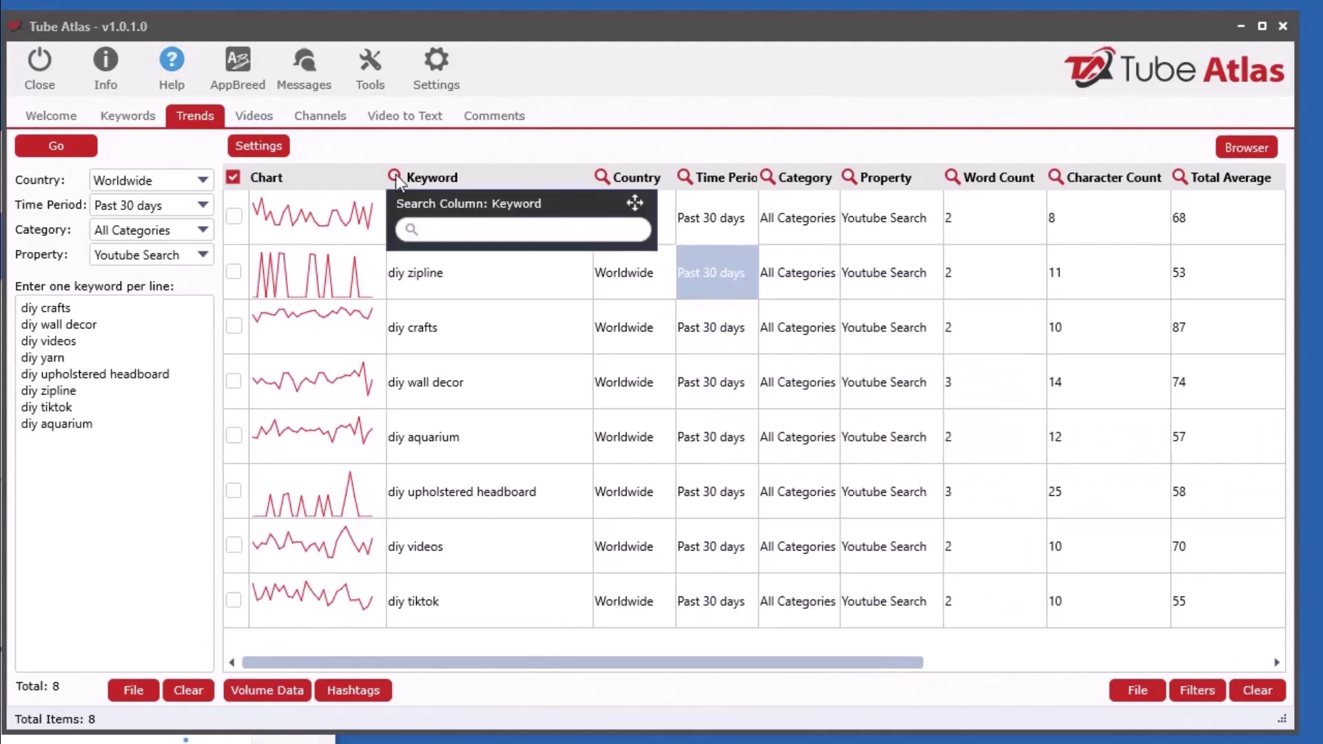
left_click(952, 177)
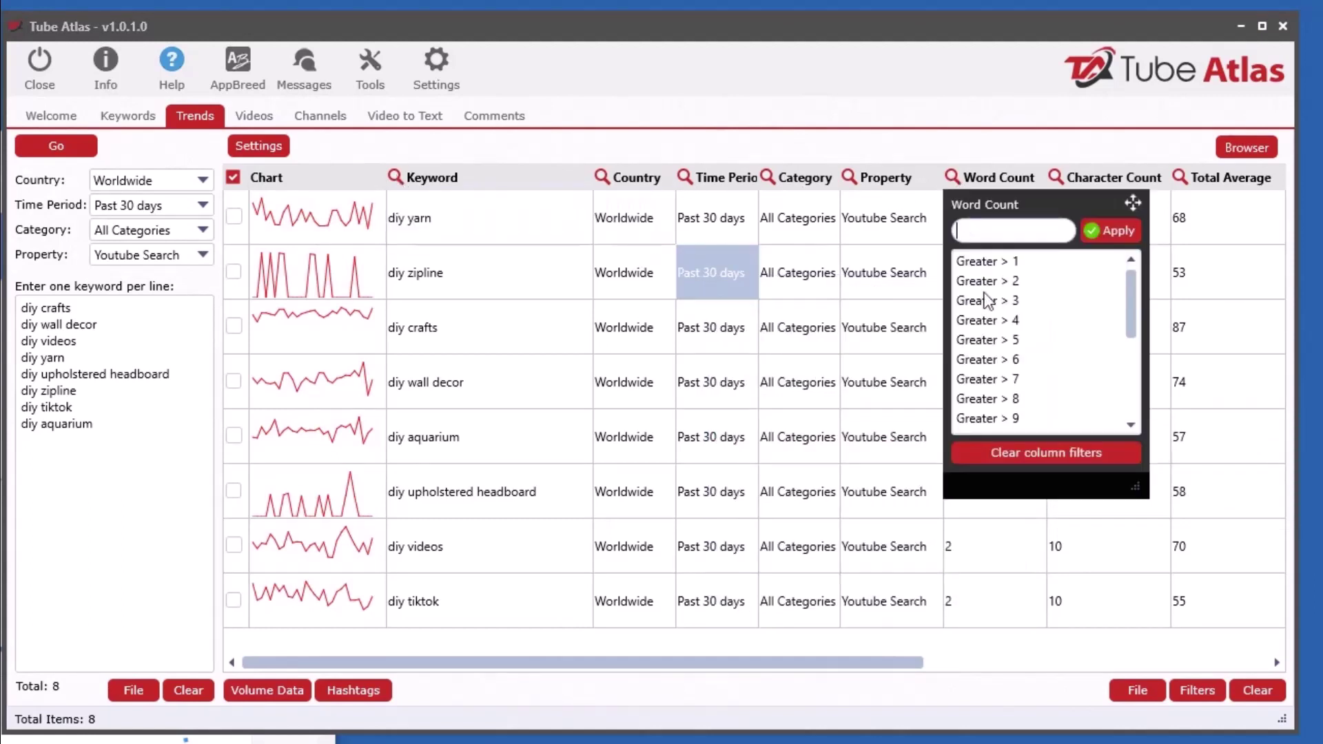
left_click(716, 279)
right_click(706, 267)
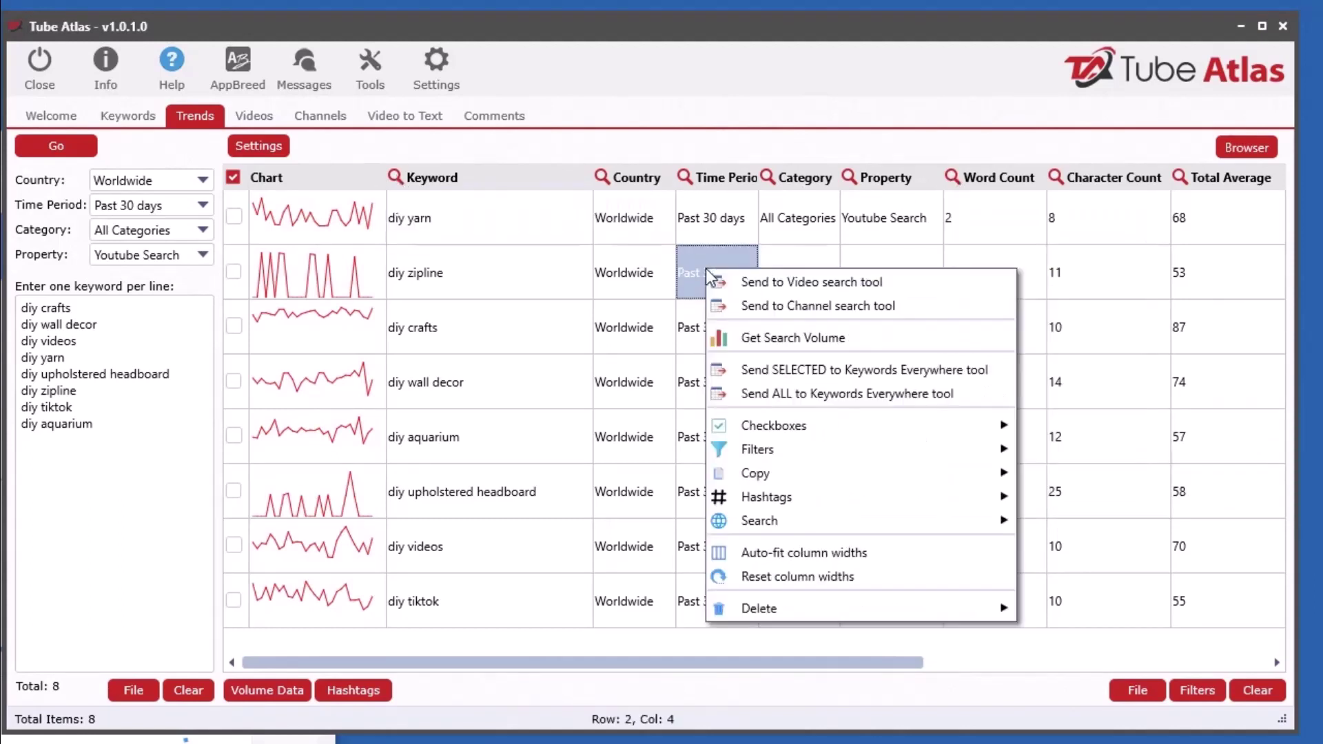
mouse_move(844, 458)
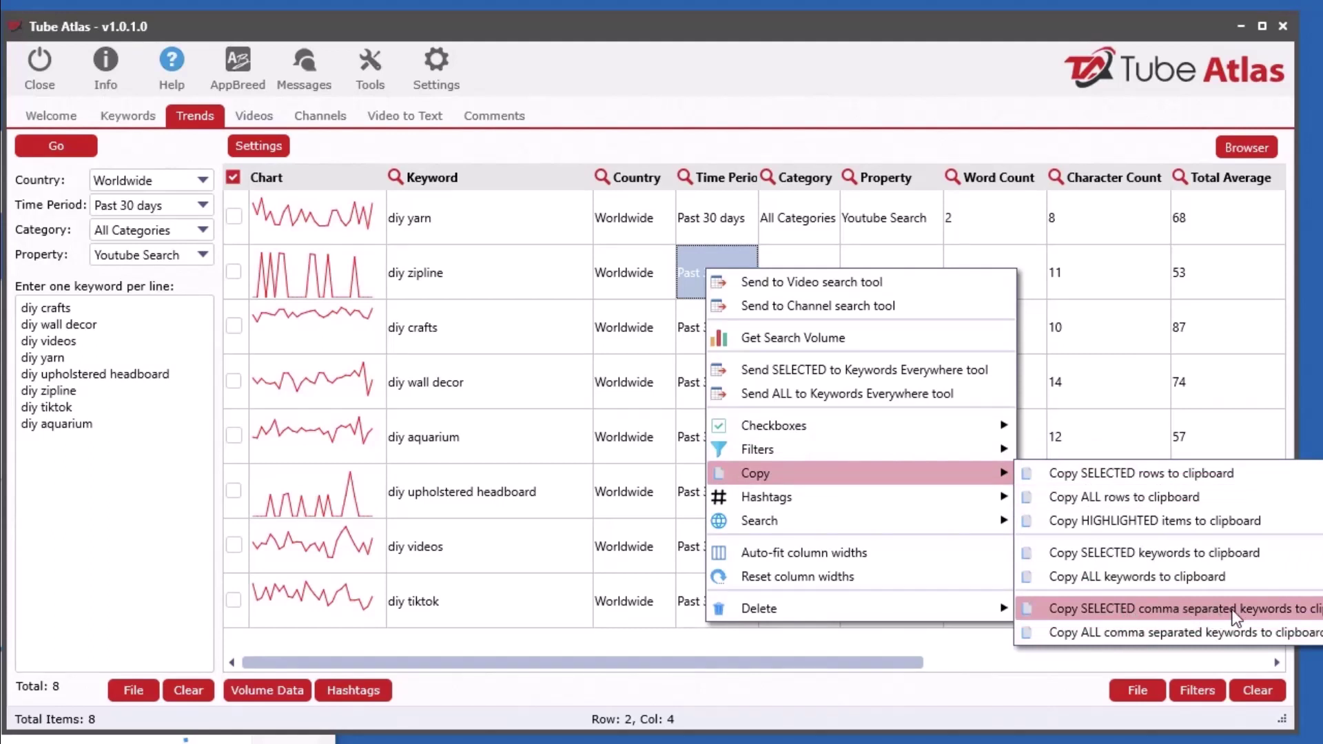
- Copy all keywords as a comma-separated list and paste it into the empty Notepad note
left_click(696, 29)
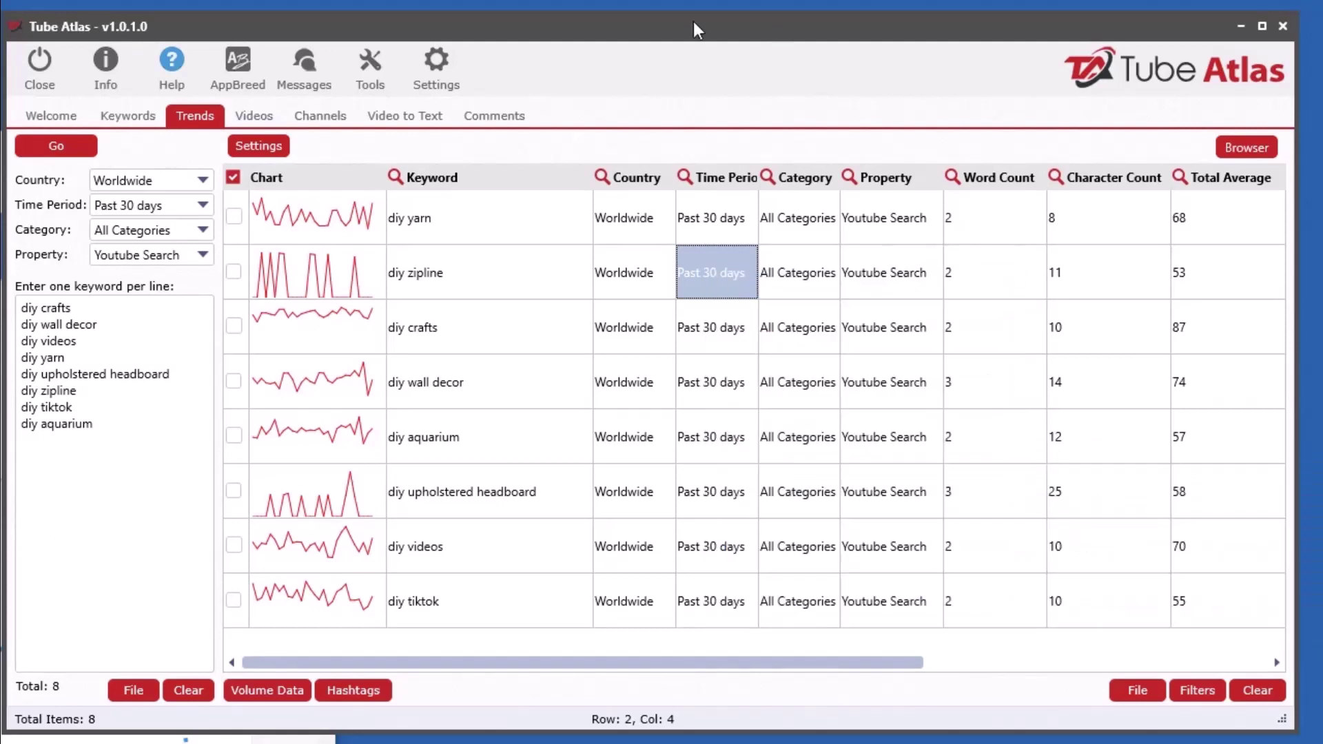
right_click(442, 260)
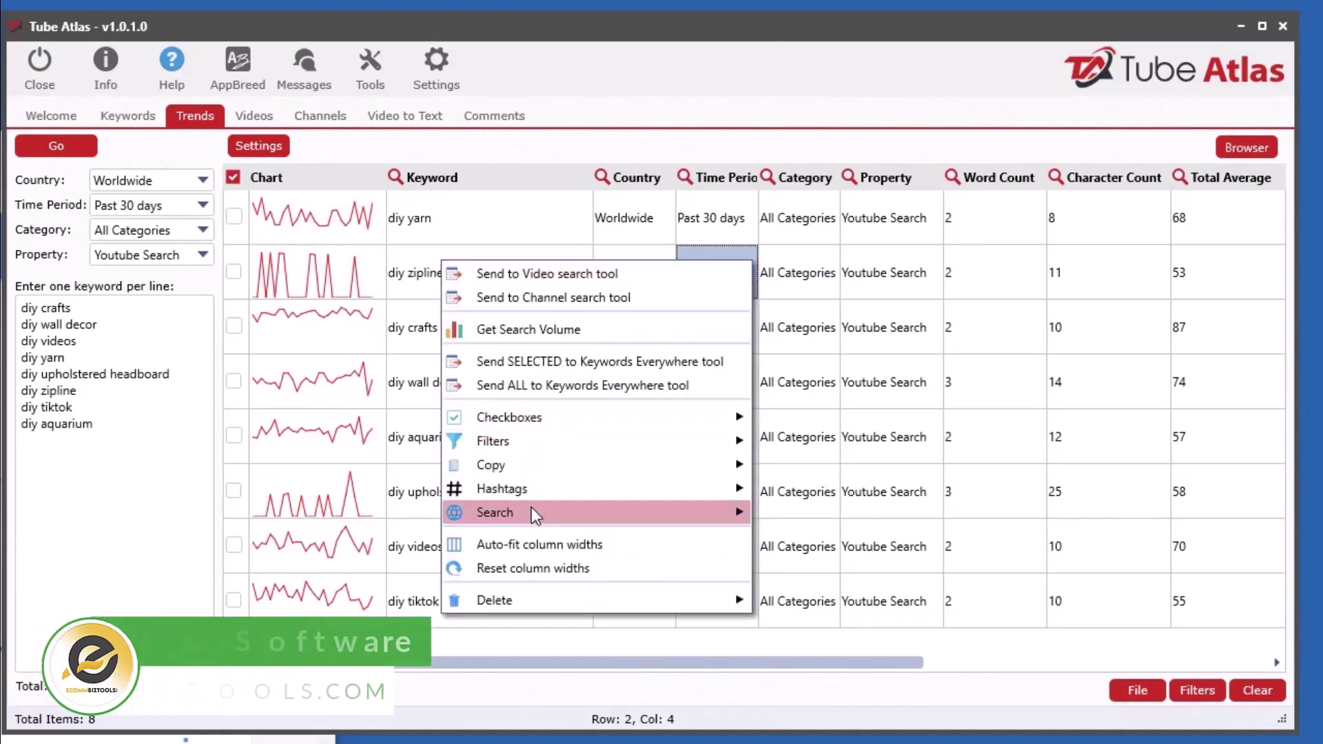
mouse_move(536, 462)
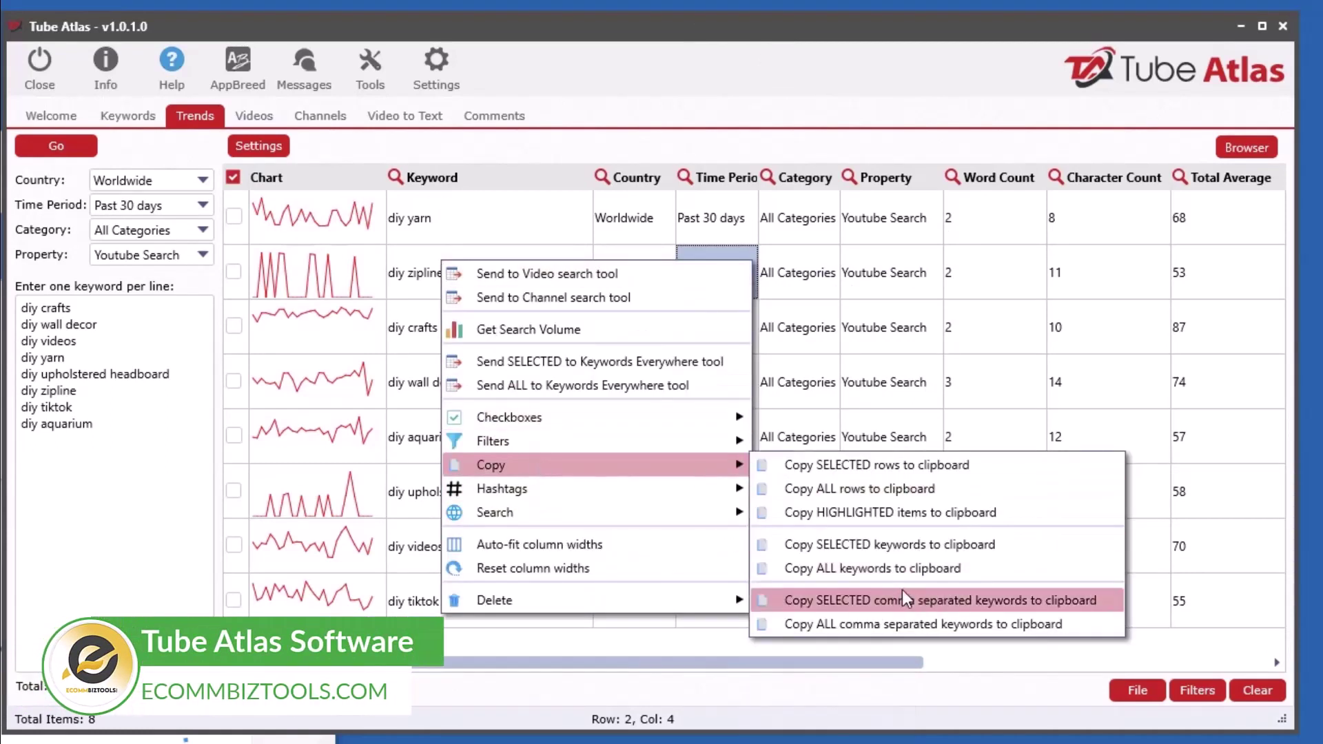
left_click(904, 624)
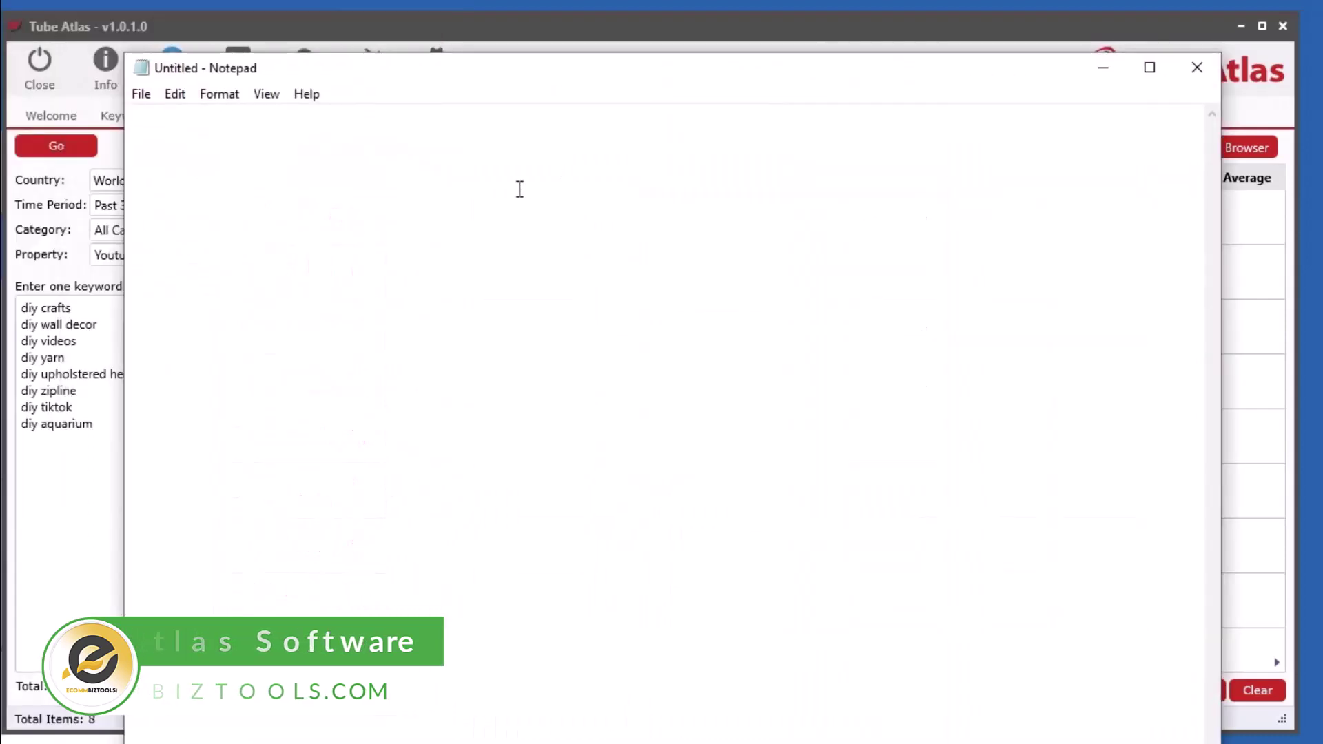
right_click(518, 189)
left_click(610, 277)
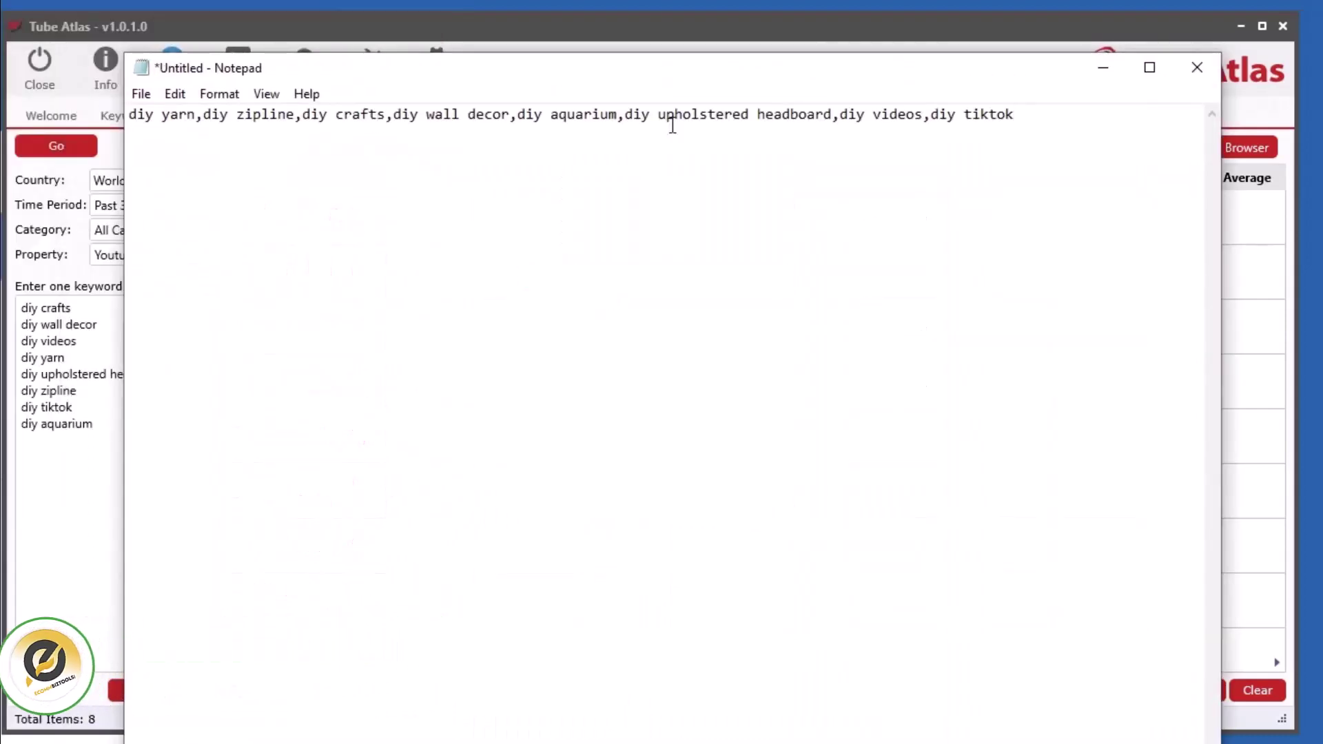
- Replace the note's contents with the eight keywords listed one per line
left_click_drag(415, 65, 1322, 99)
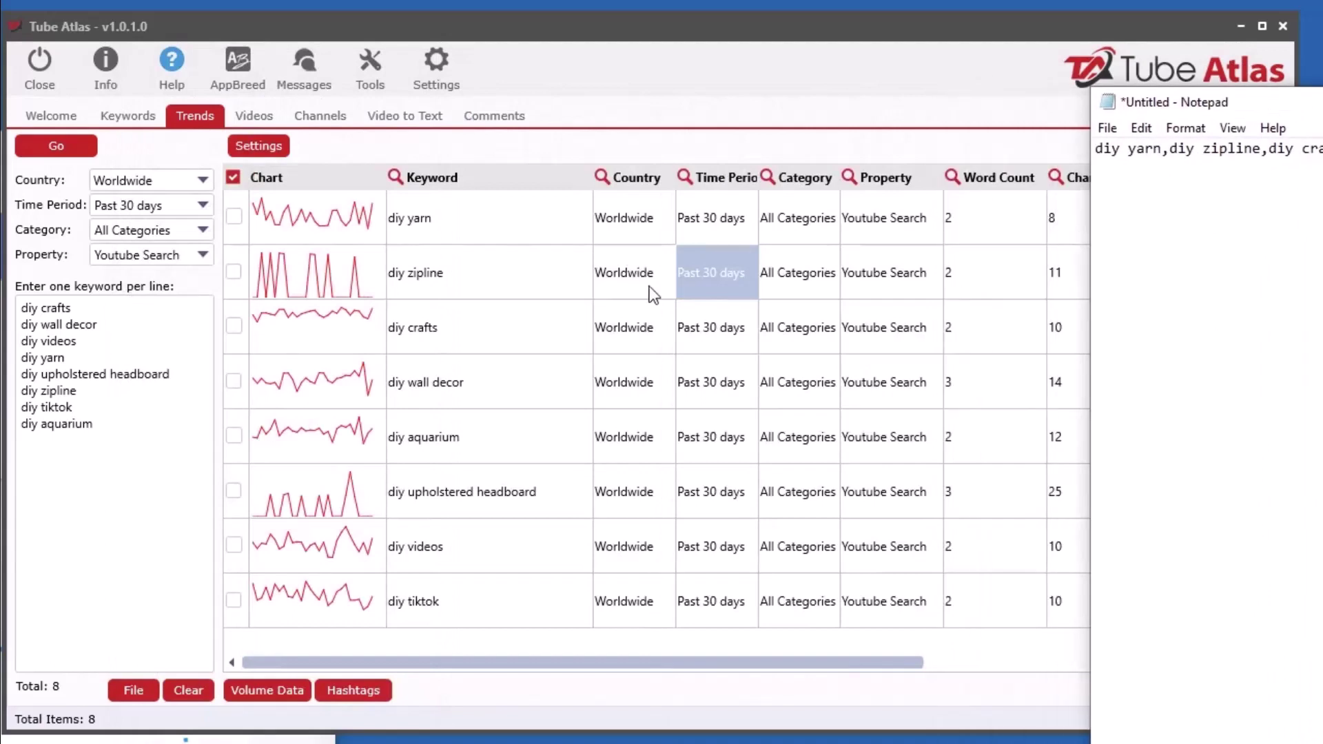
left_click(708, 259)
right_click(708, 259)
mouse_move(894, 475)
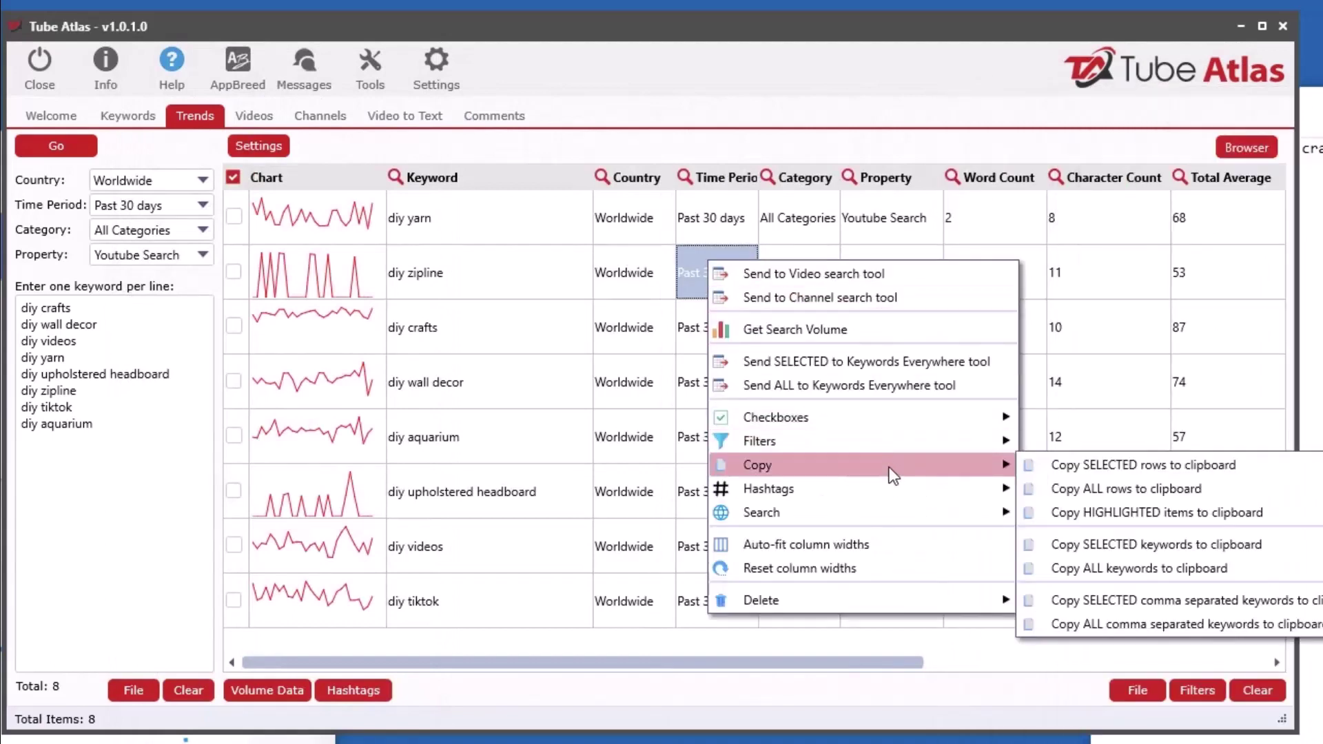
left_click(1128, 567)
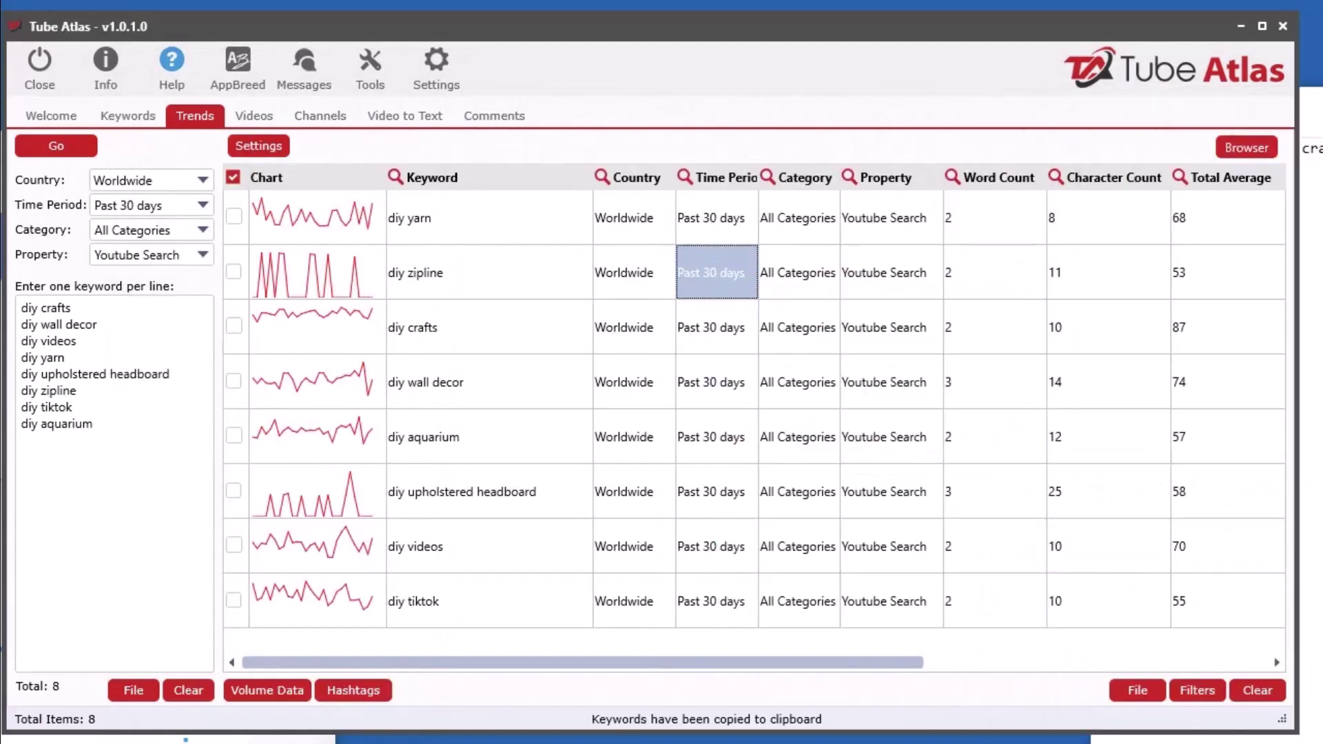
left_click_drag(1310, 102, 912, 222)
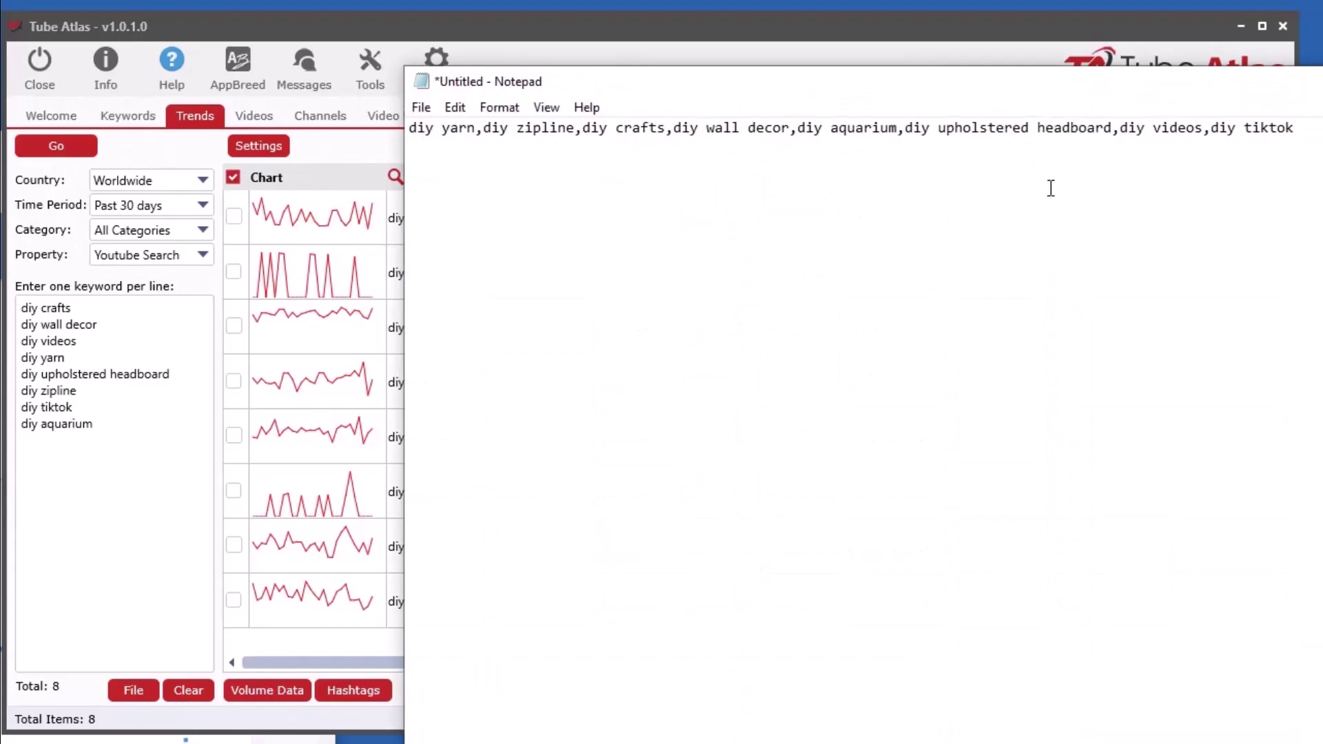
key("ctrl+a")
key("Delete")
key("ctrl+v")
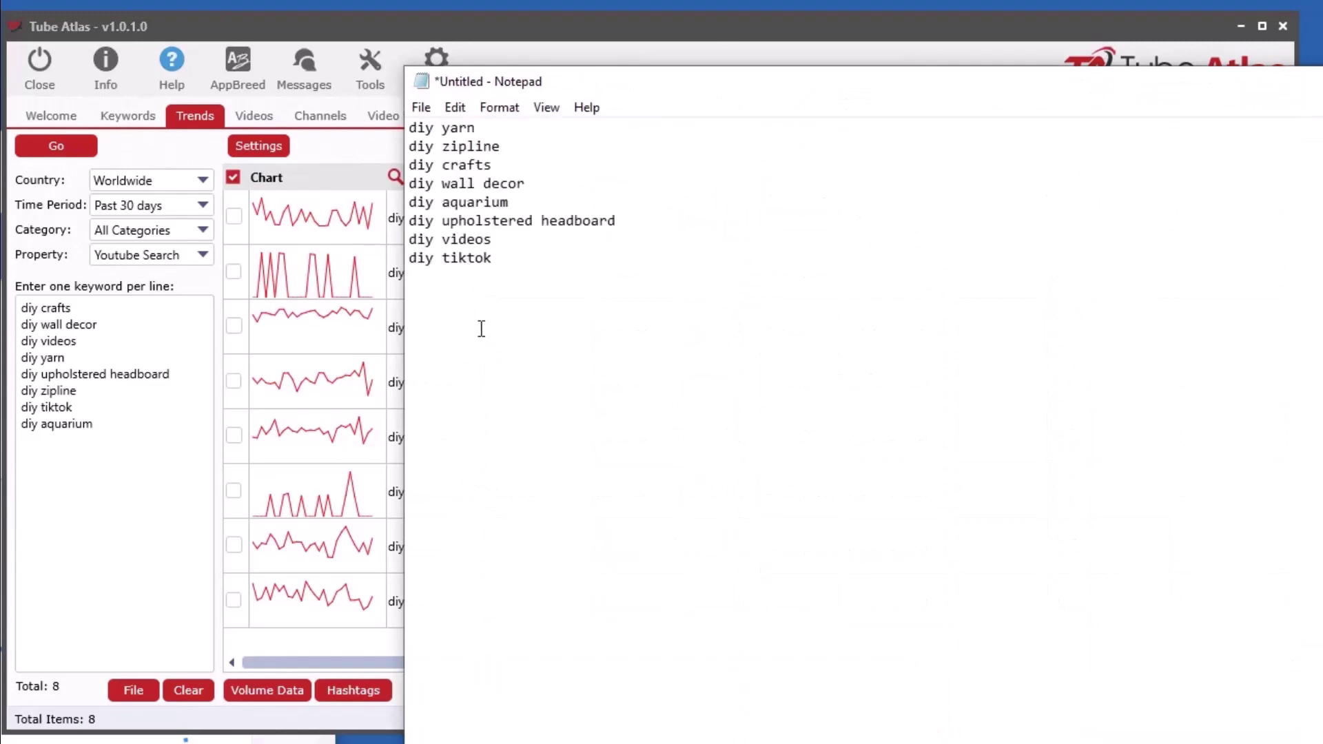
- Copy all keywords as hashtags and paste them below the list, #diyyarn through #diytiktok
left_click_drag(714, 91, 1322, 103)
right_click(689, 274)
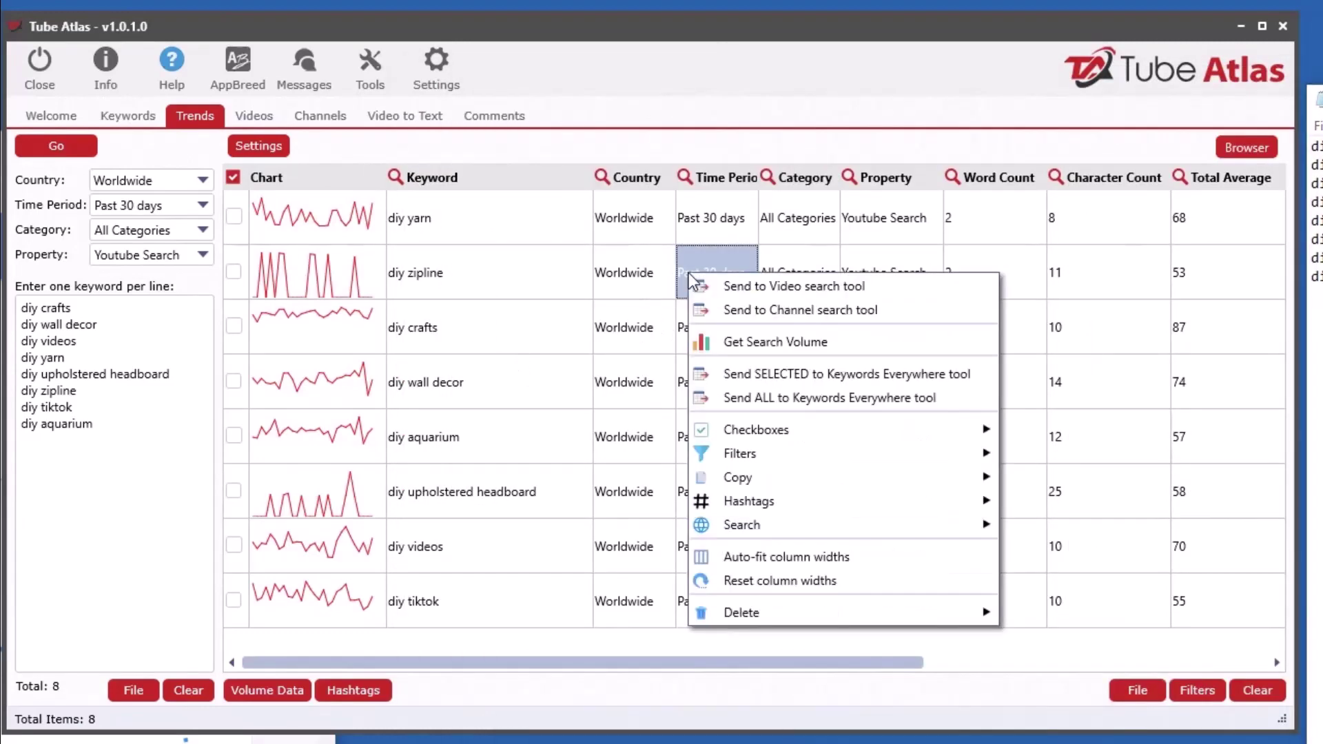
mouse_move(763, 505)
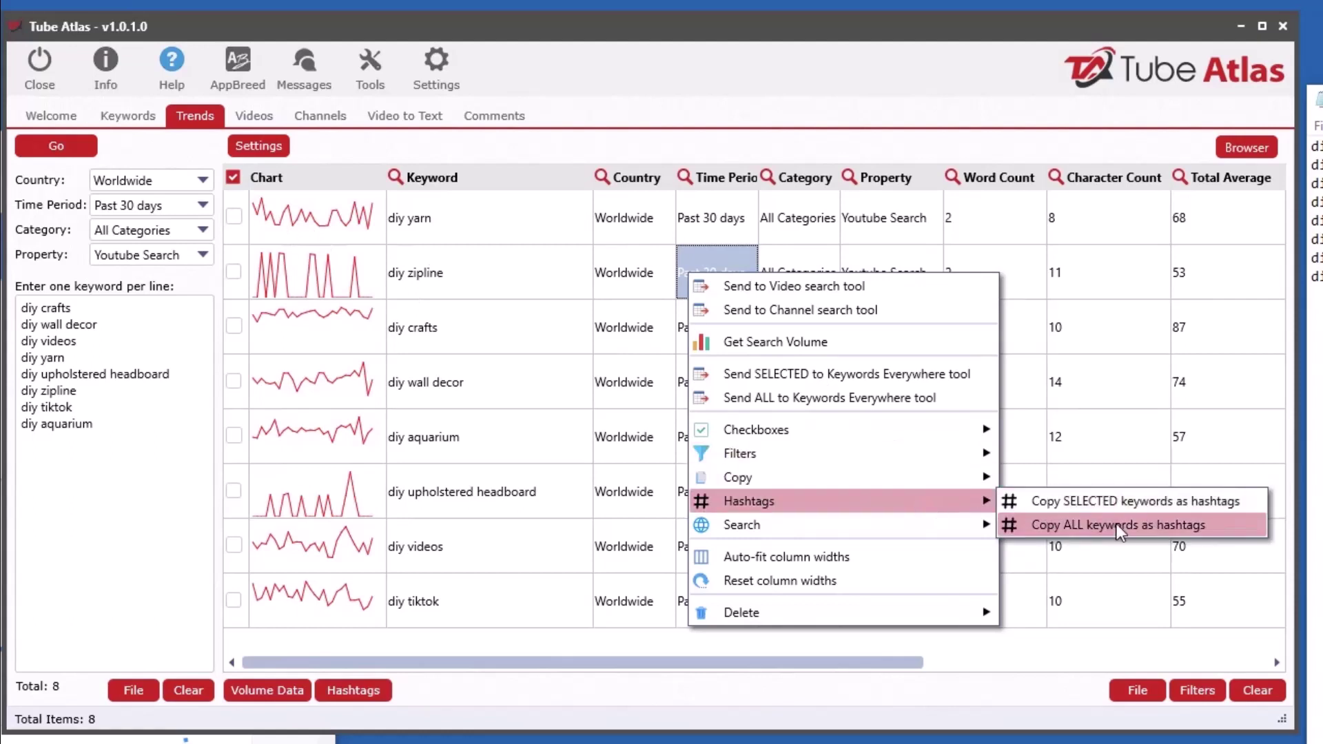
left_click(1117, 524)
key("alt+Tab")
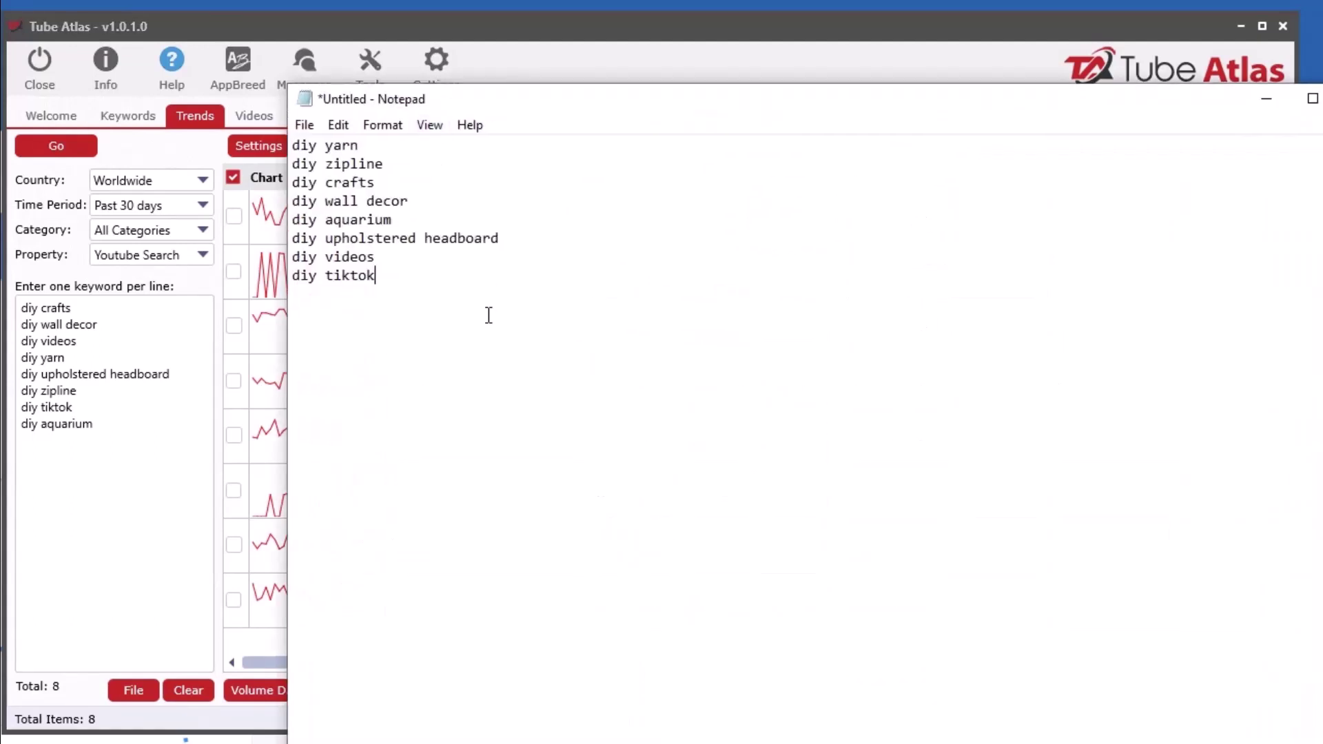
key("ctrl+v")
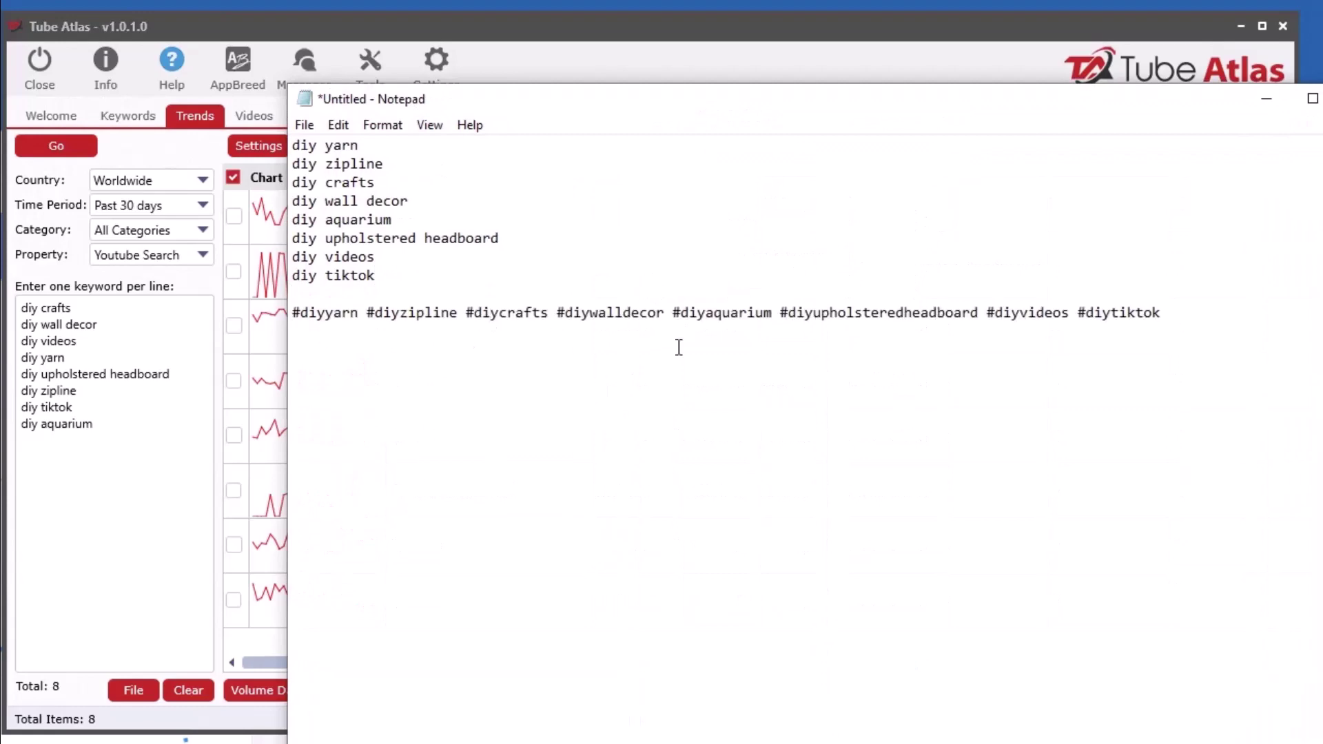
- Tick the diy zipline row's checkbox in the Trends table
key("alt+Tab")
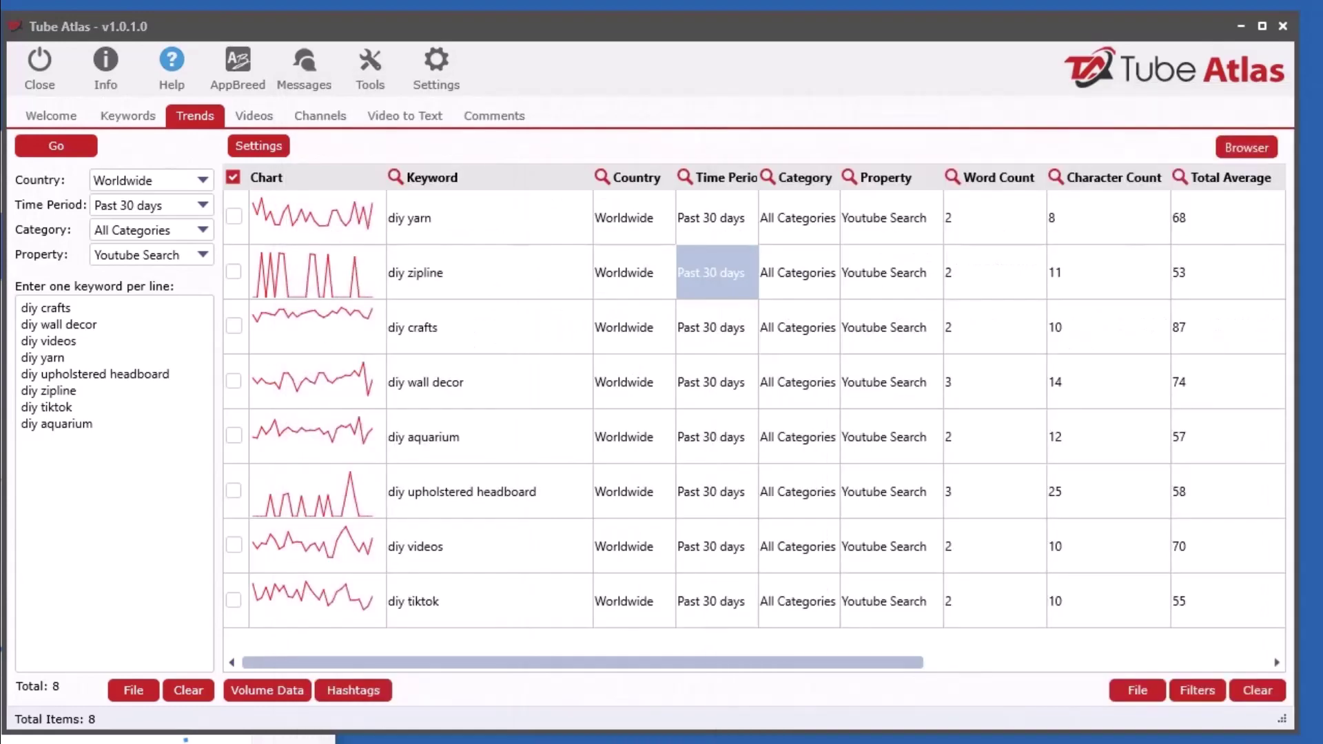
right_click(712, 285)
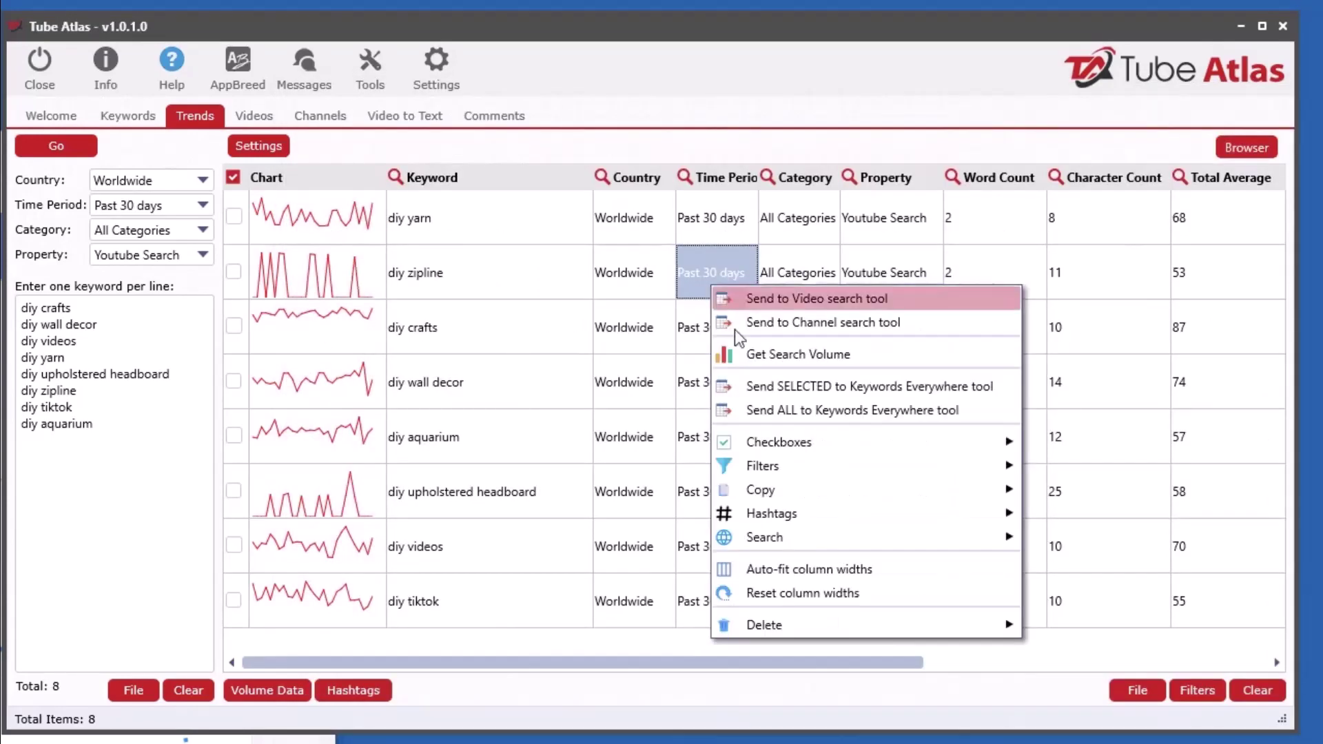
mouse_move(793, 539)
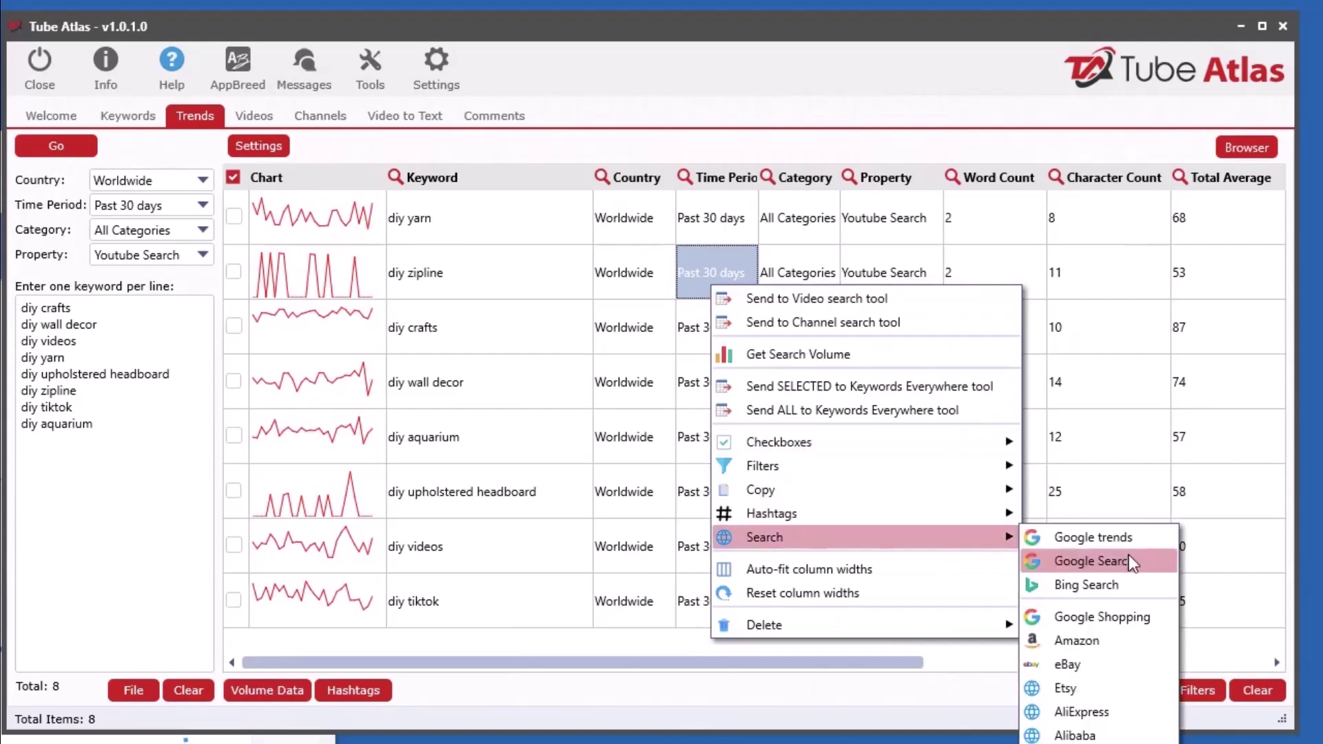
left_click(481, 284)
left_click(480, 281)
left_click(234, 271)
- Search diy zipline on Google Shopping, then minimize the browser back to Tube Atlas
right_click(425, 273)
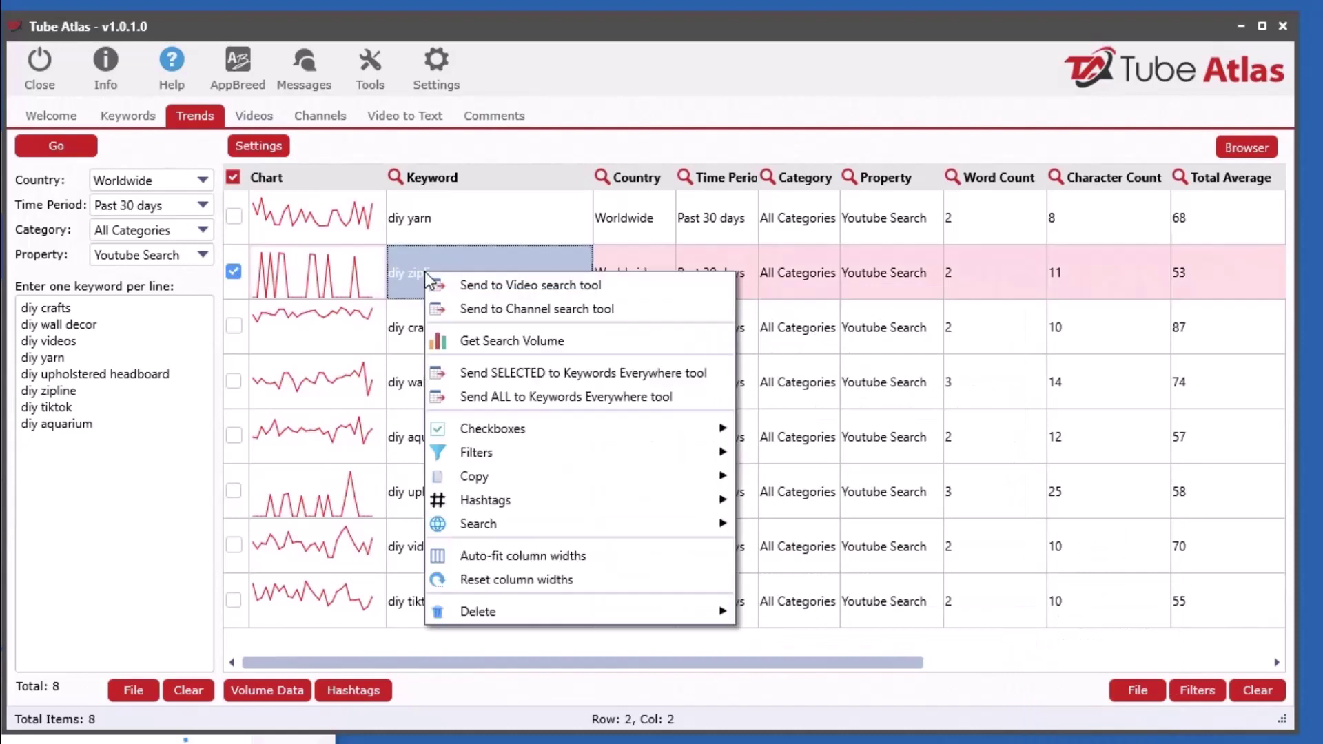
mouse_move(540, 529)
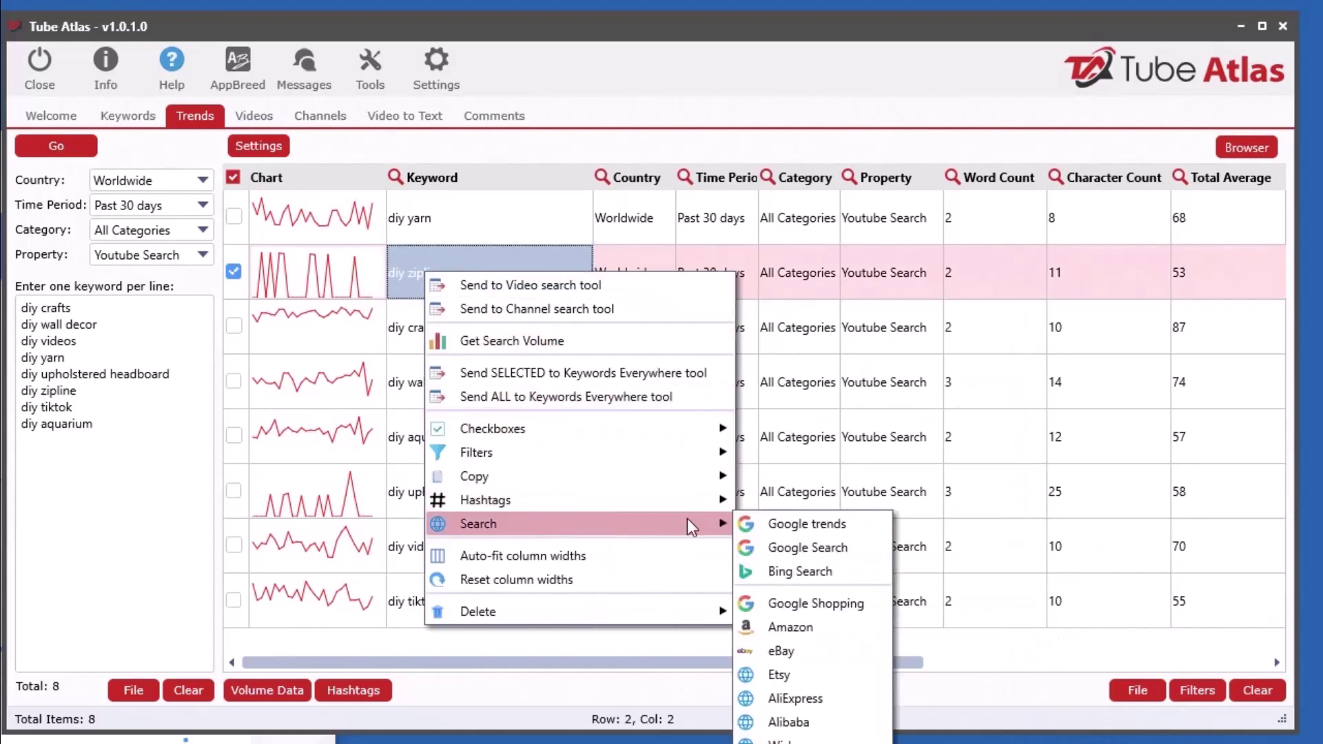
left_click(813, 603)
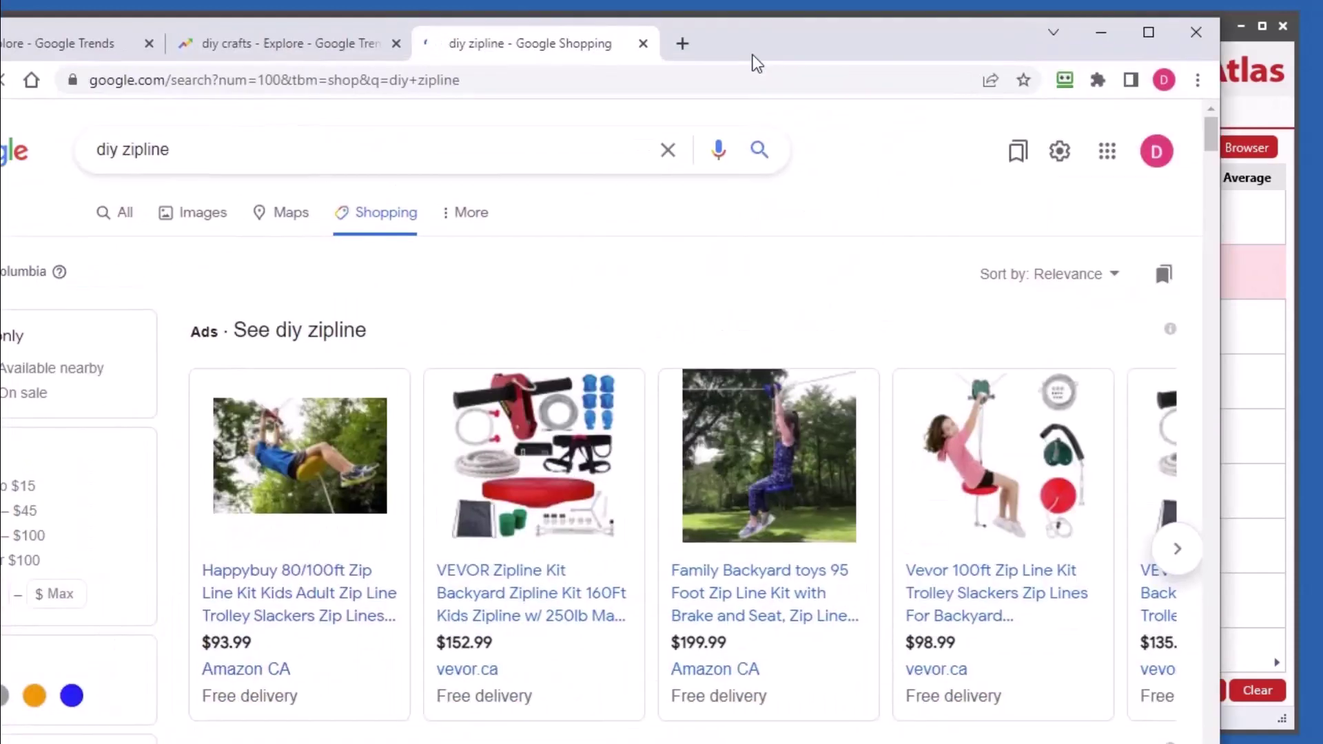
left_click(1100, 32)
right_click(515, 268)
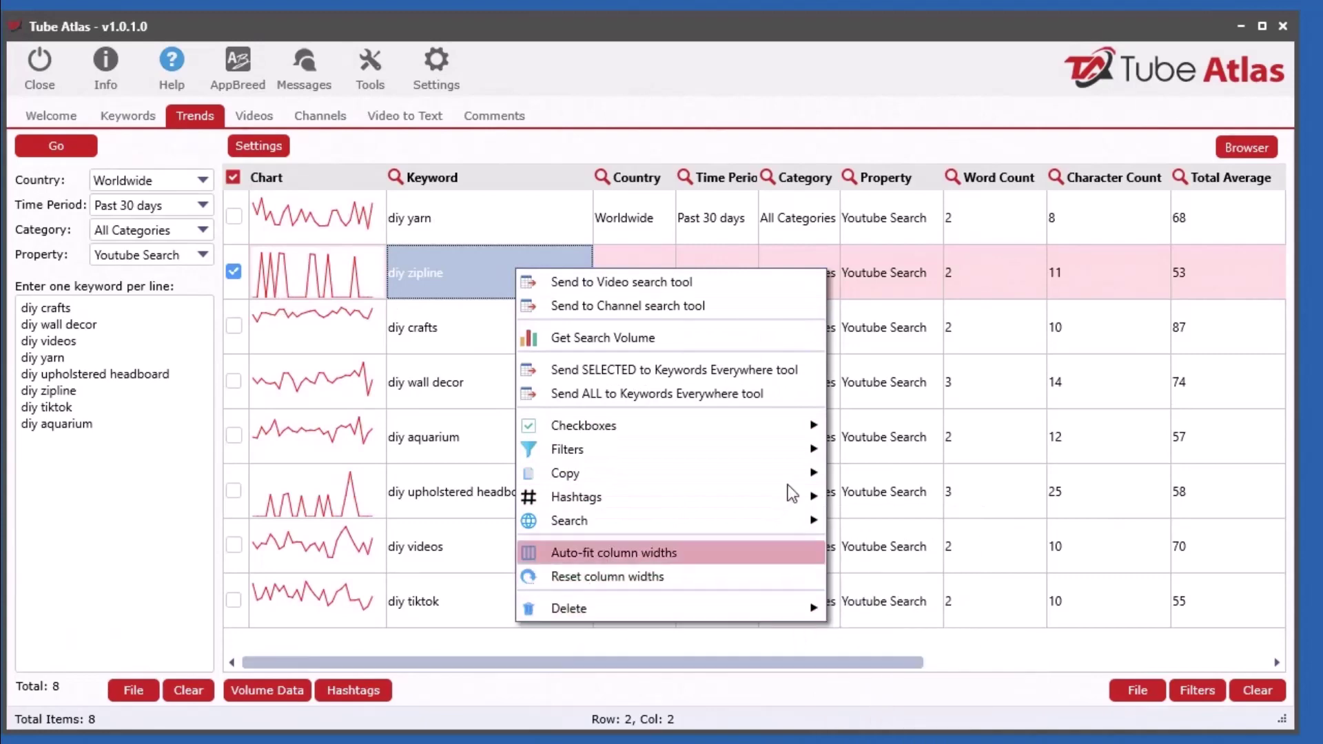
- Glance at the File save options, then untick diy zipline so no keyword rows are checked
left_click(805, 215)
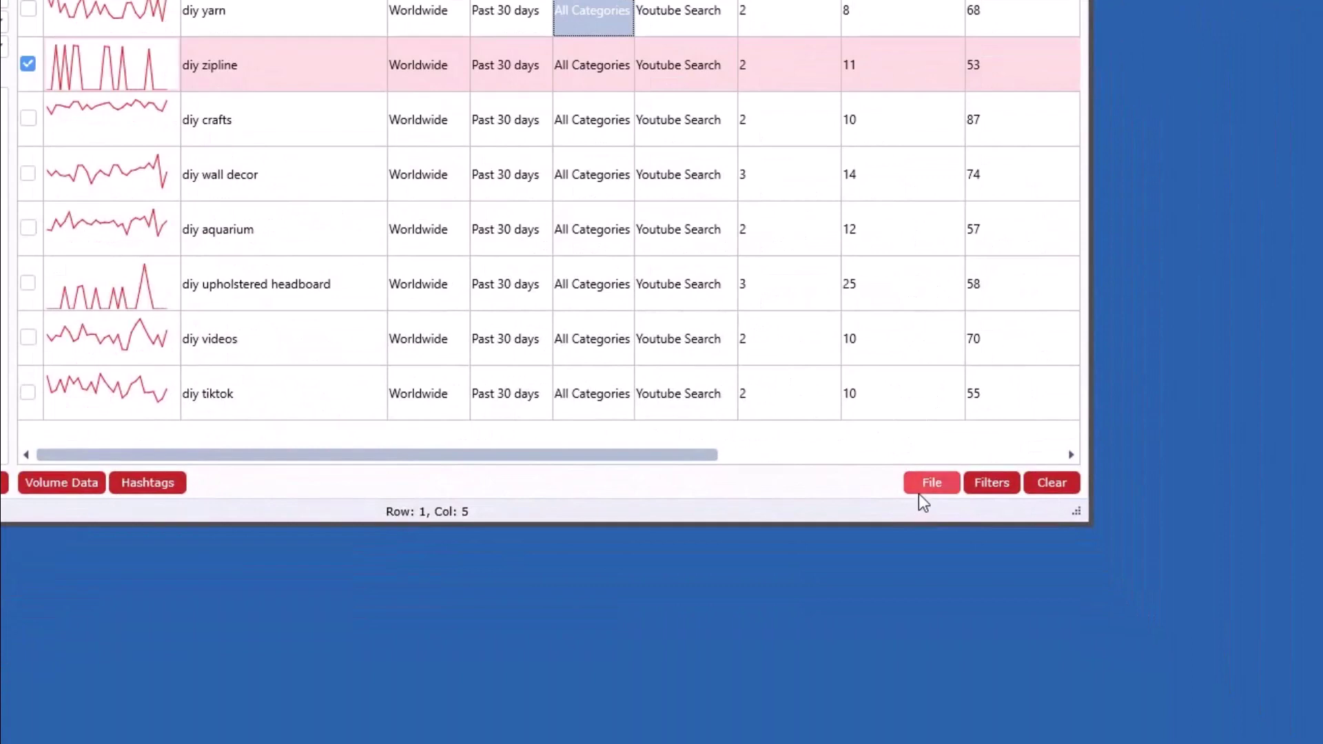
left_click(924, 497)
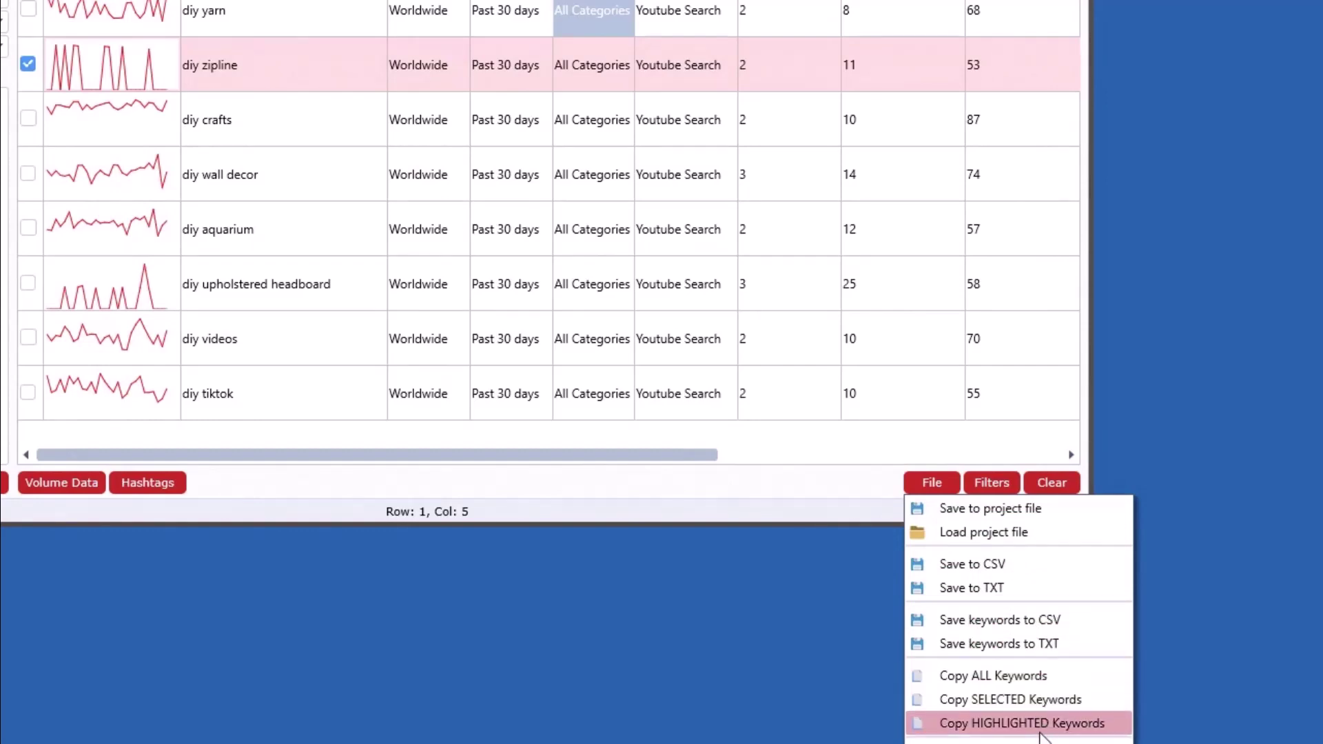
key("Escape")
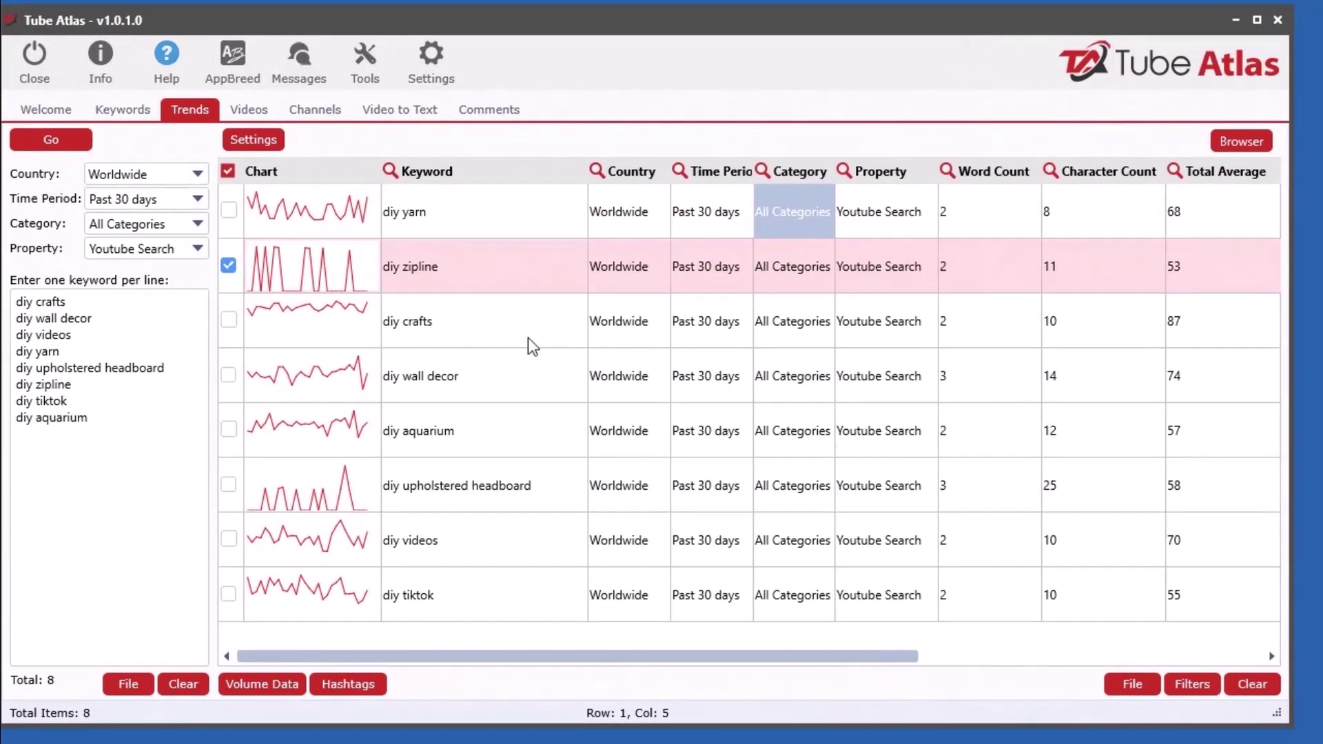
left_click(485, 366)
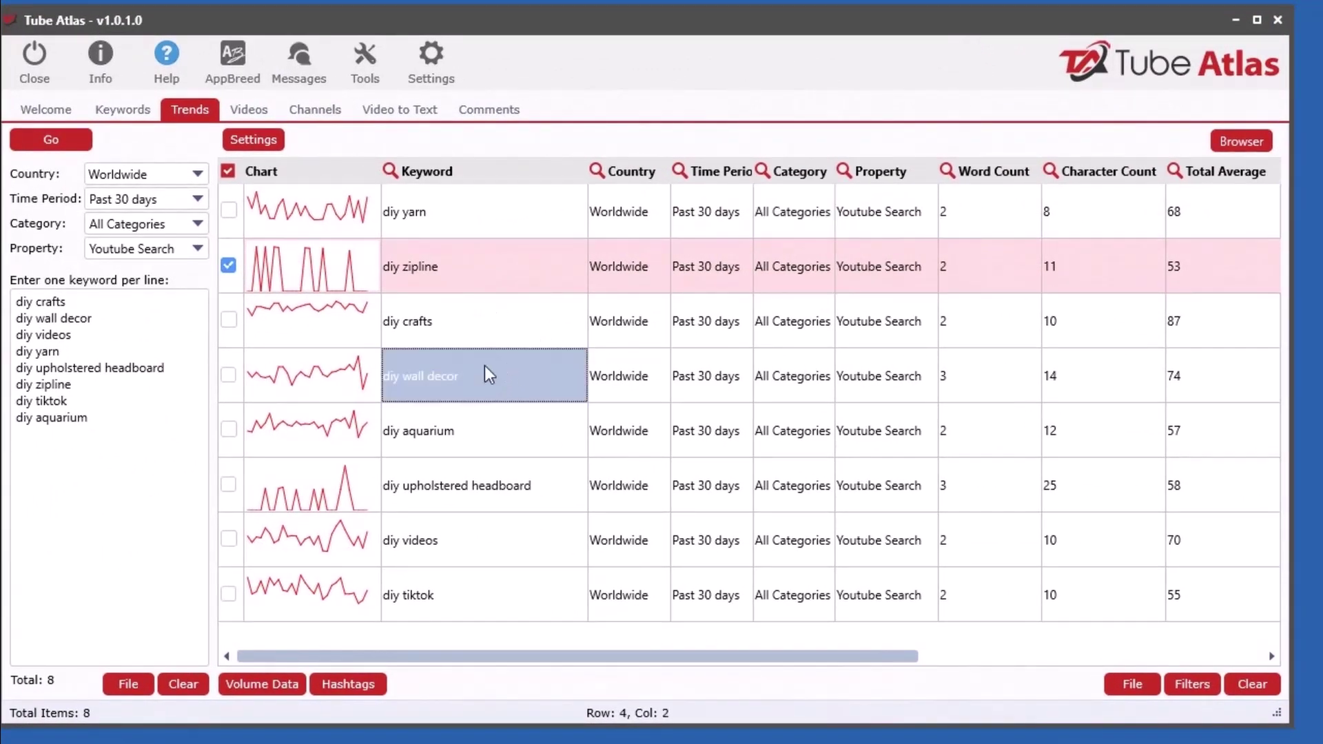
left_click(227, 266)
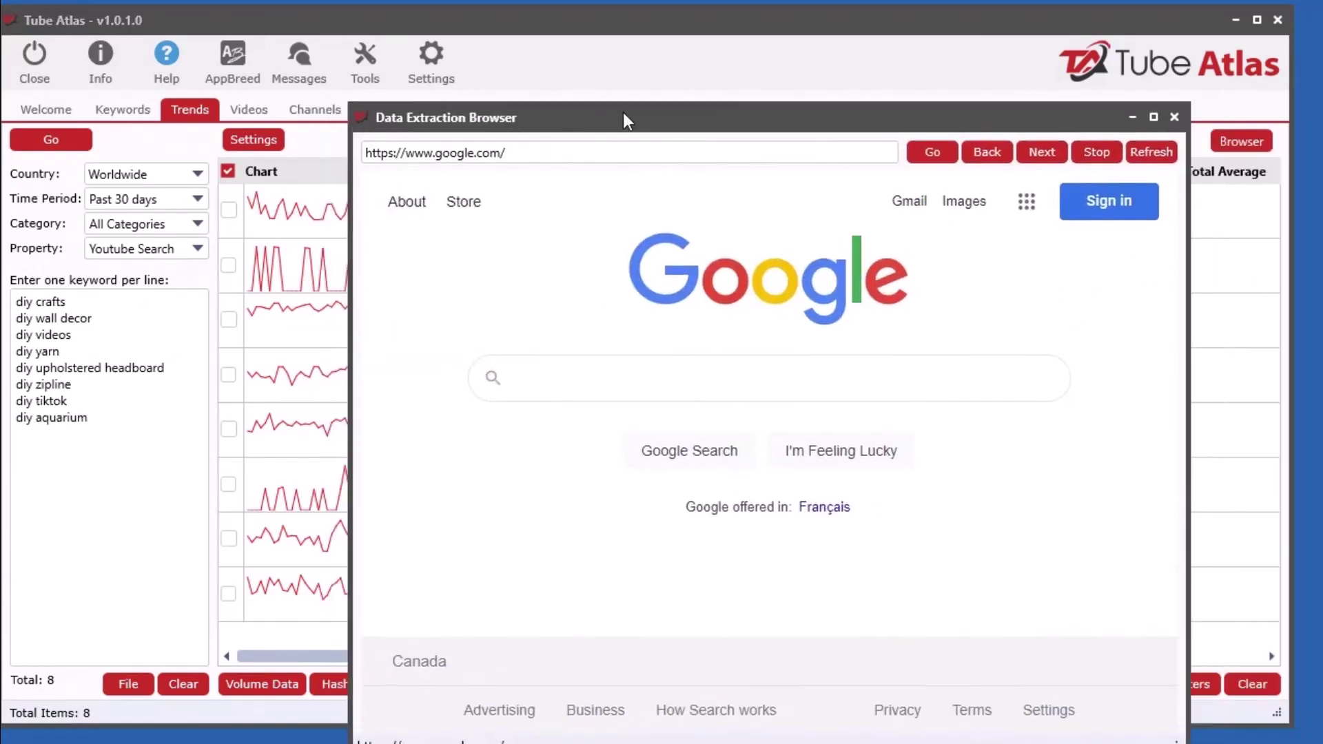
left_click_drag(623, 120, 1322, 275)
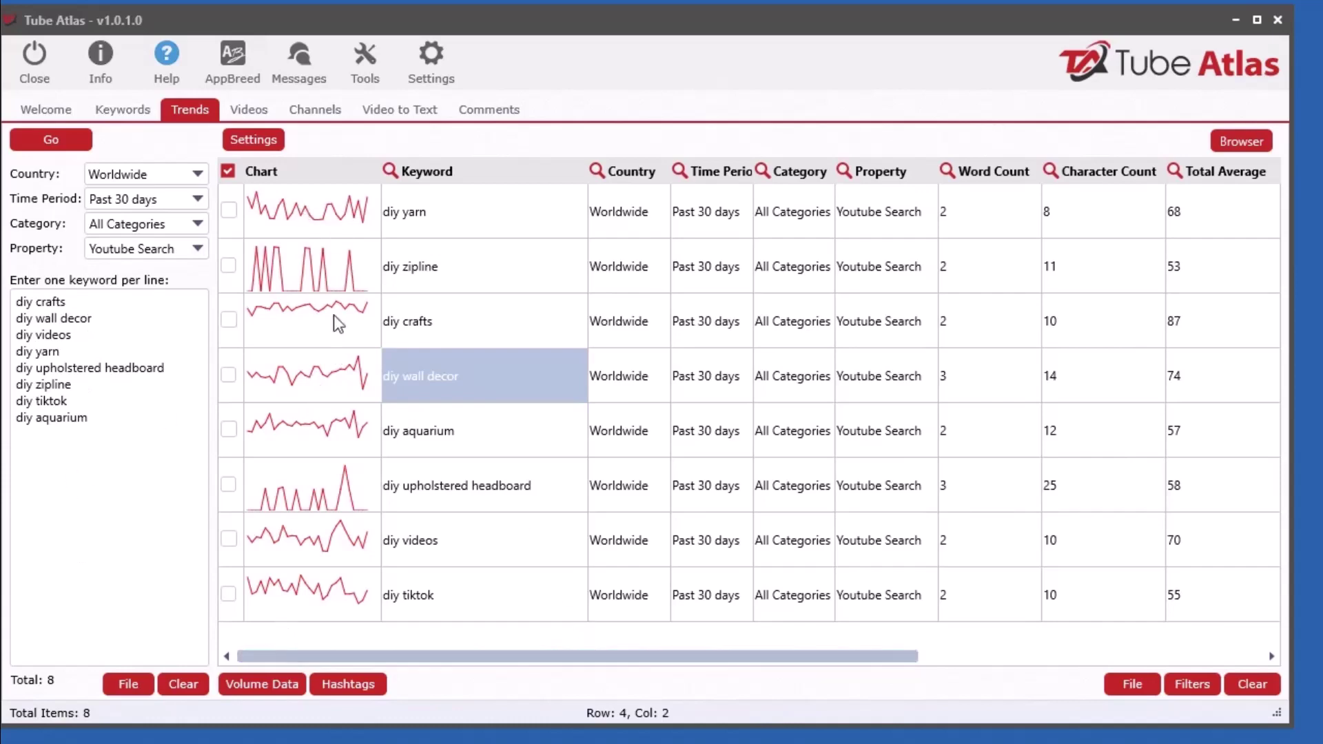
left_click_drag(746, 651, 698, 655)
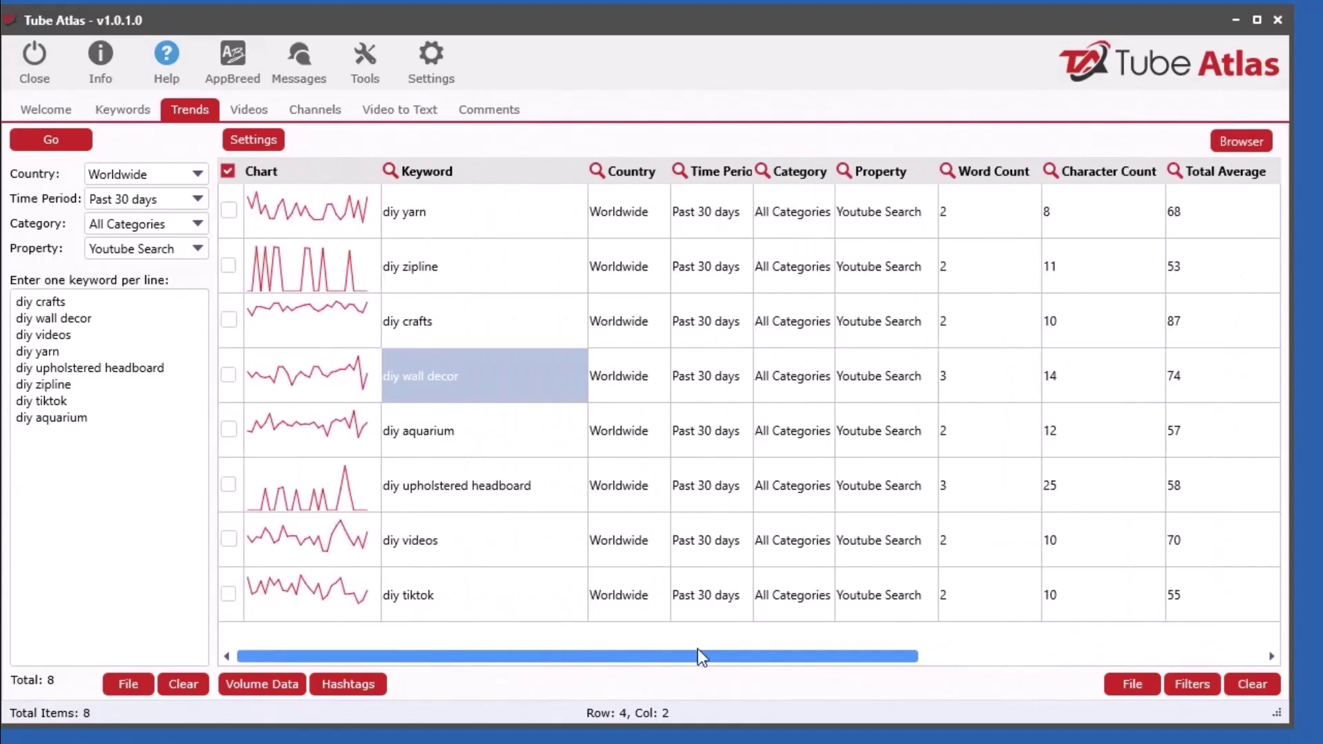
left_click(486, 252)
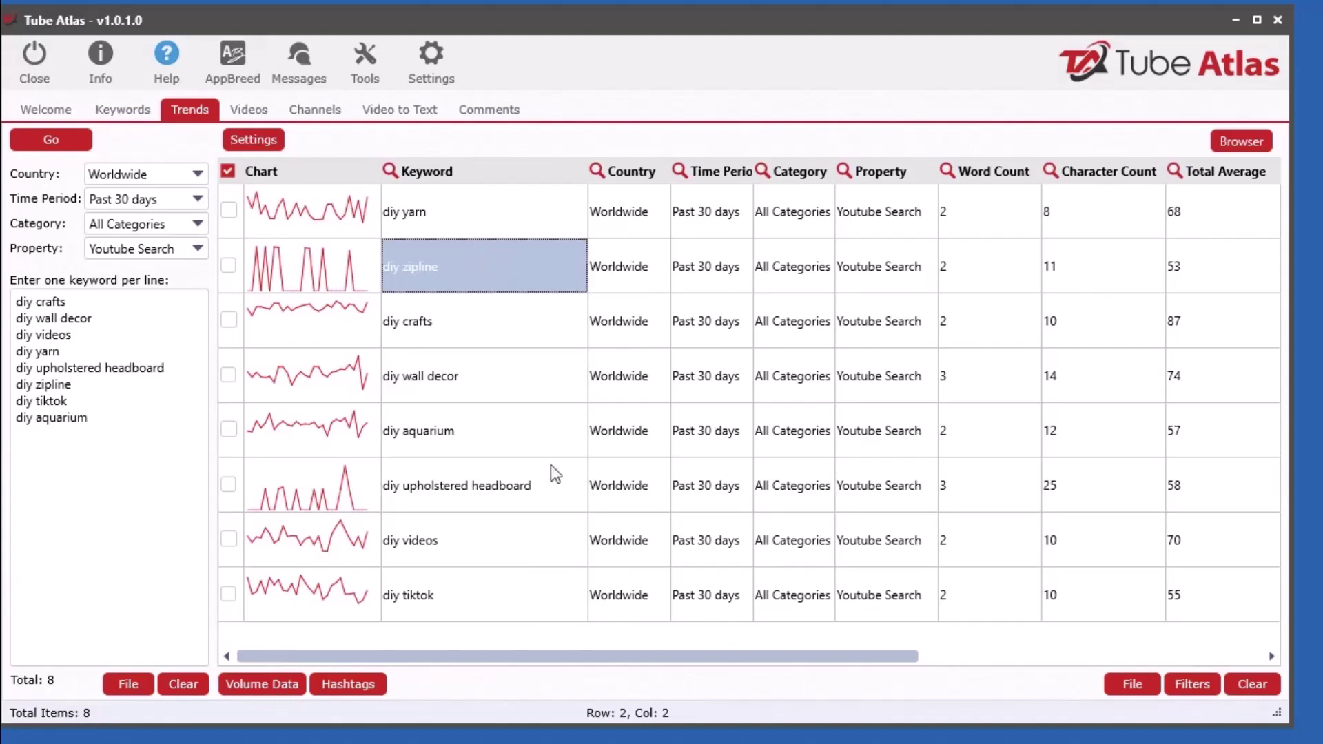